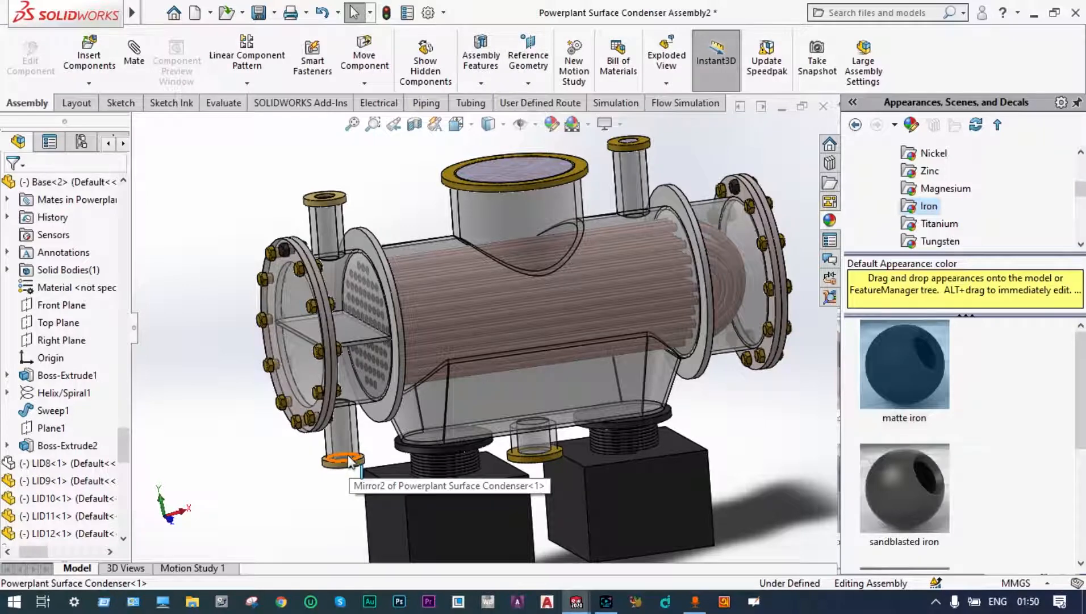
Step: Examine the surface condenser assembly closely, including its end cover, tube sheets, tube bundle, nozzles, shell and supports
scroll(349, 459, "down", 4)
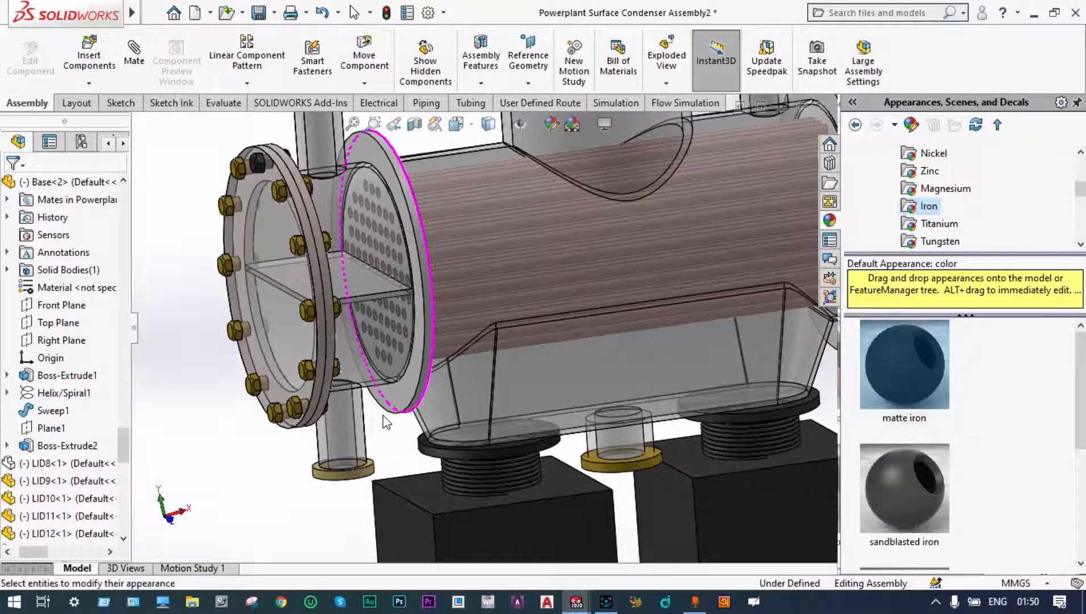
middle_click_drag(382, 415, 387, 413)
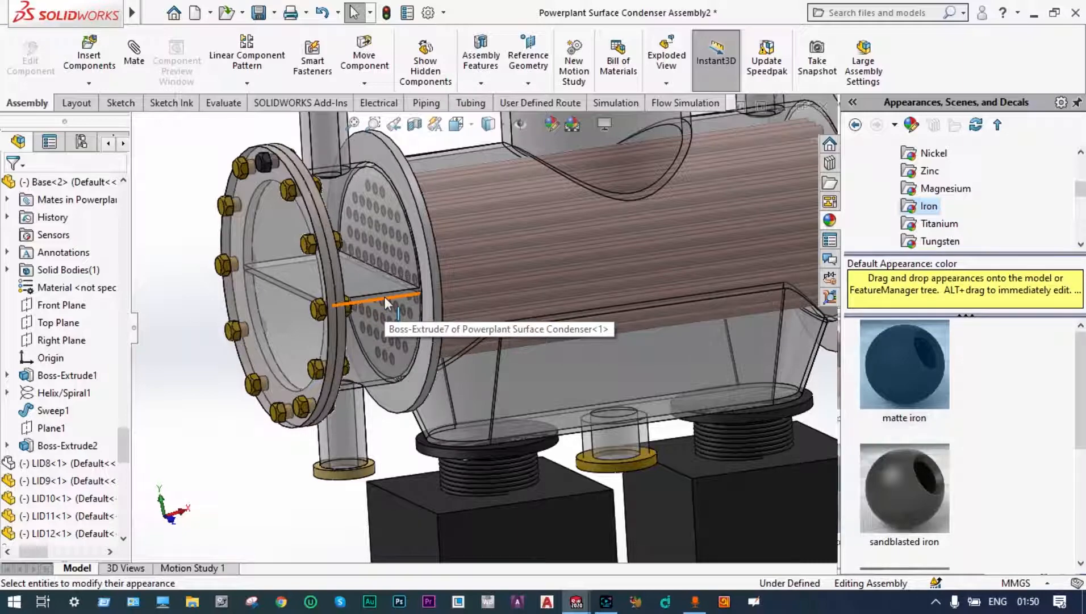
scroll(437, 312, "down", 5)
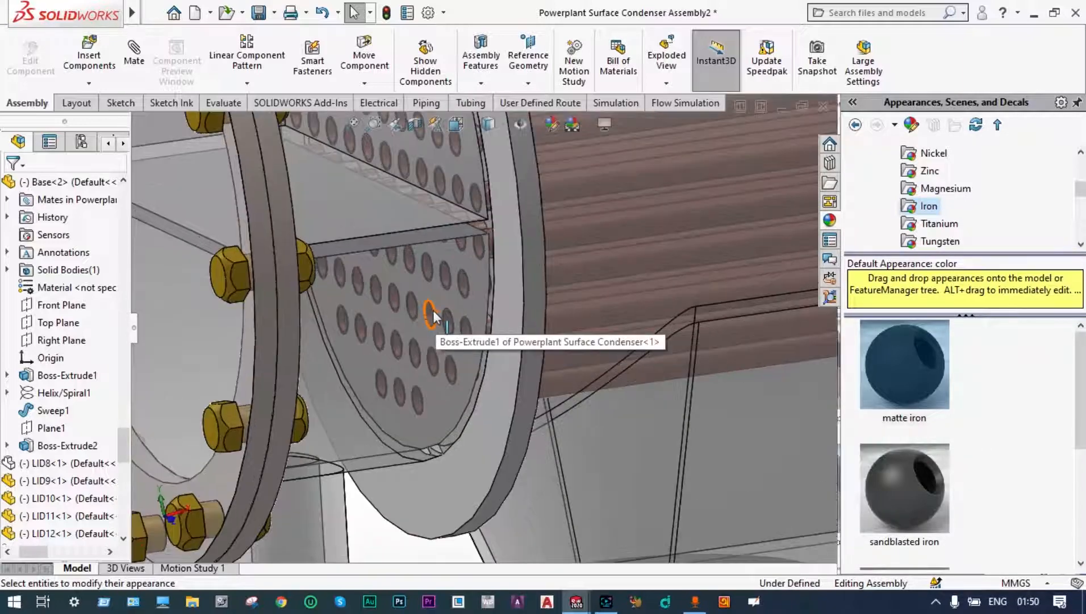
scroll(432, 314, "up", 8)
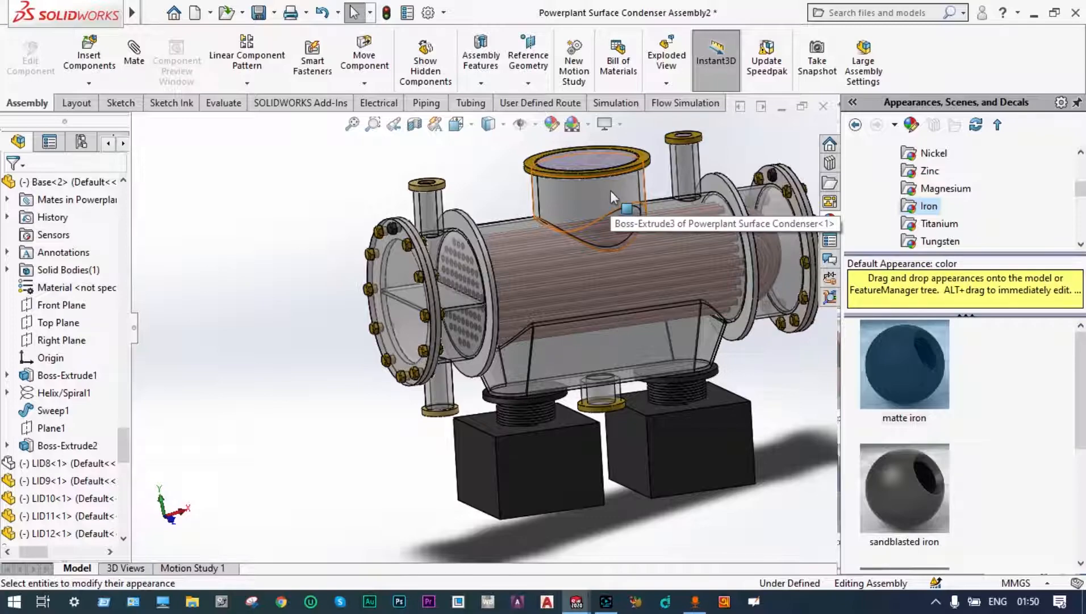
scroll(613, 301, "down", 2)
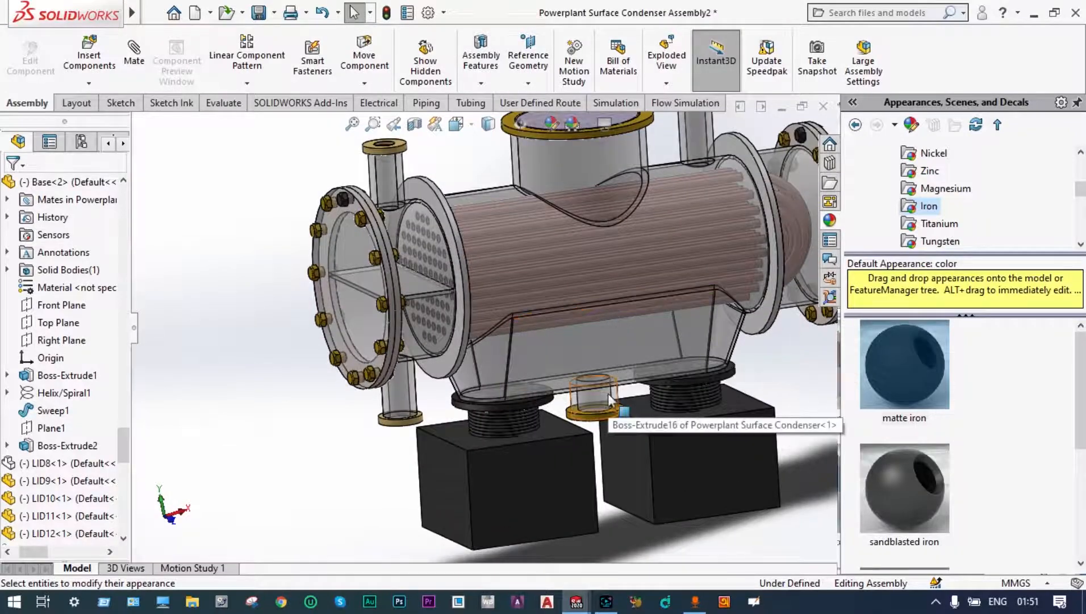
scroll(601, 402, "down", 3)
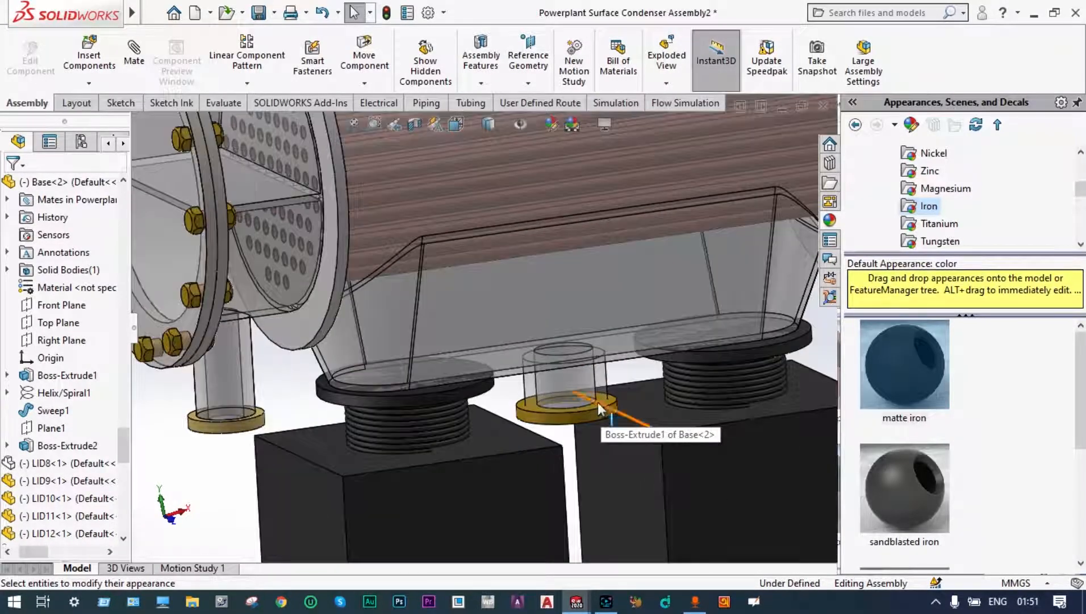
scroll(598, 402, "up", 3)
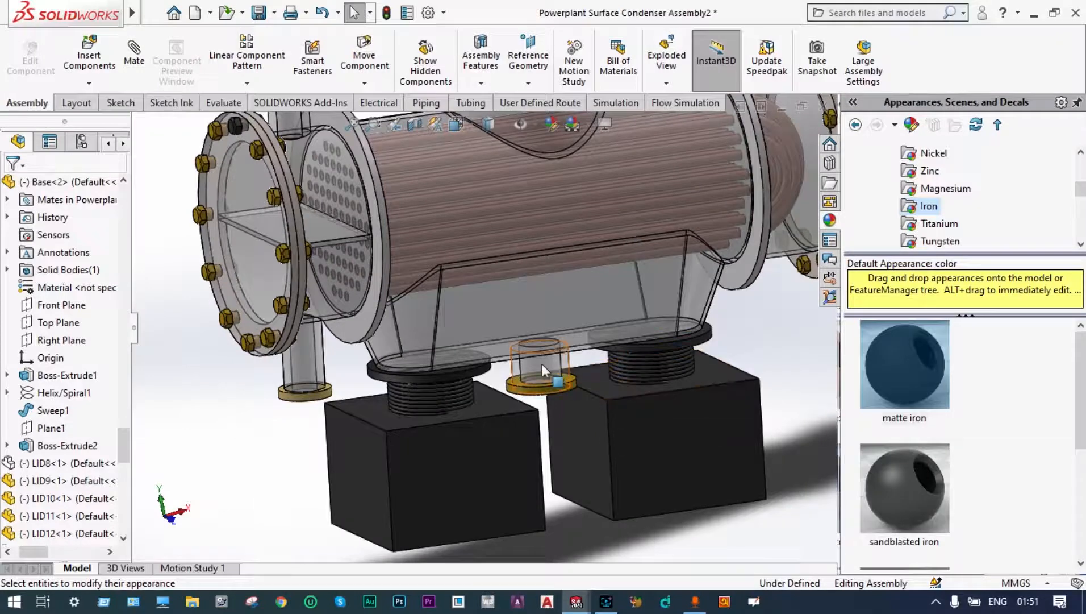
scroll(543, 367, "up", 1)
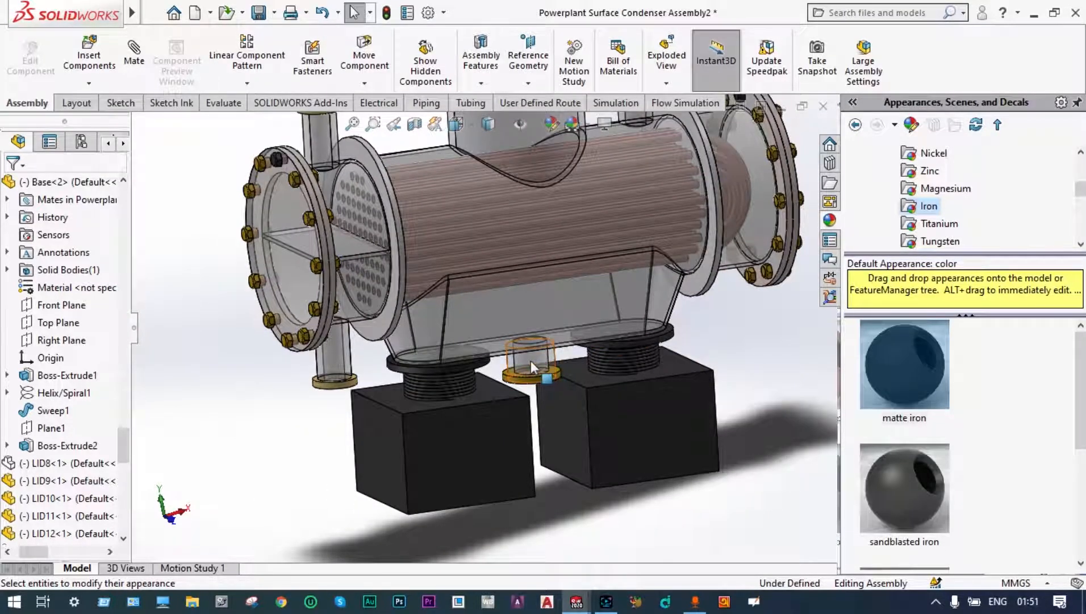
scroll(530, 326, "up", 1)
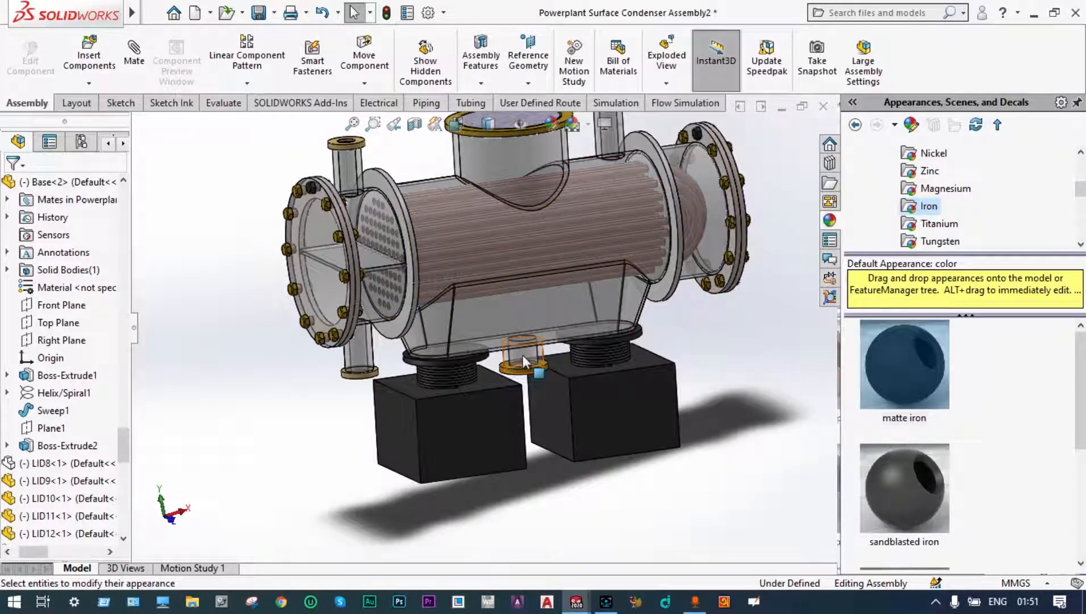
scroll(572, 240, "up", 1)
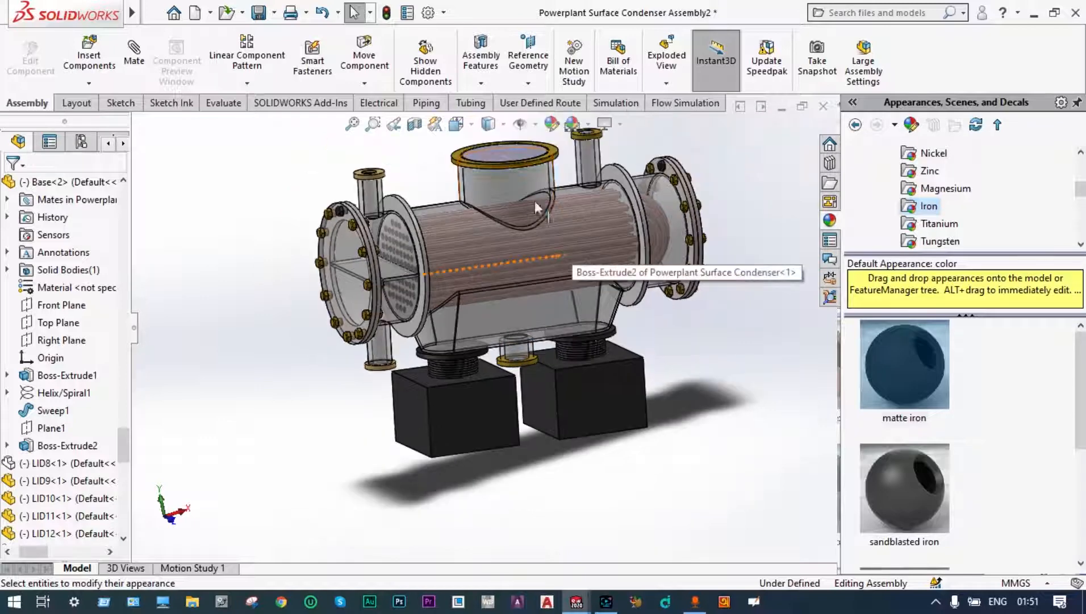
scroll(434, 190, "down", 1)
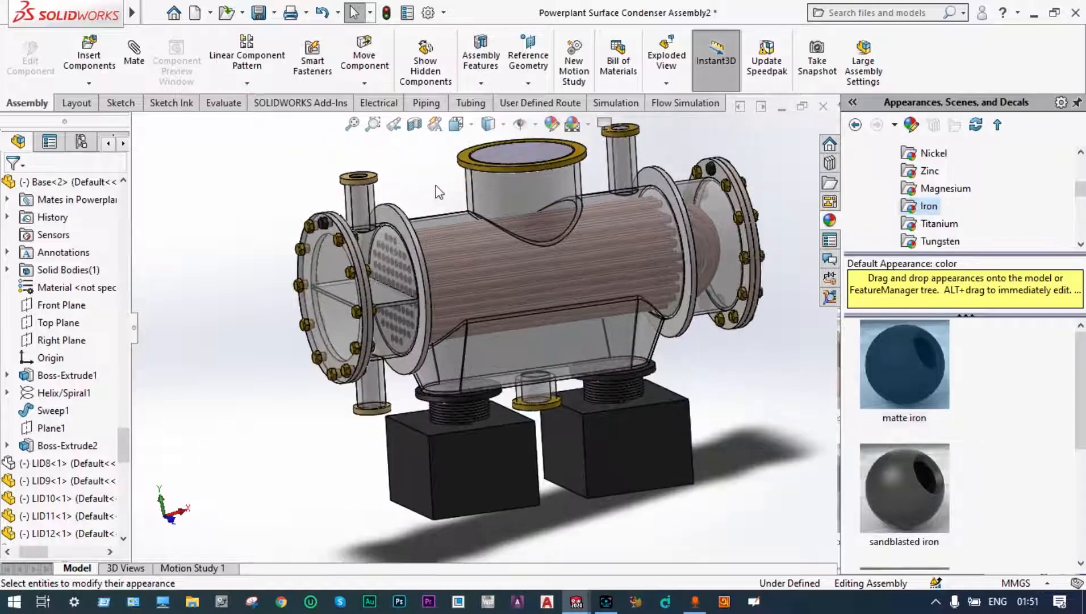
scroll(343, 242, "down", 2)
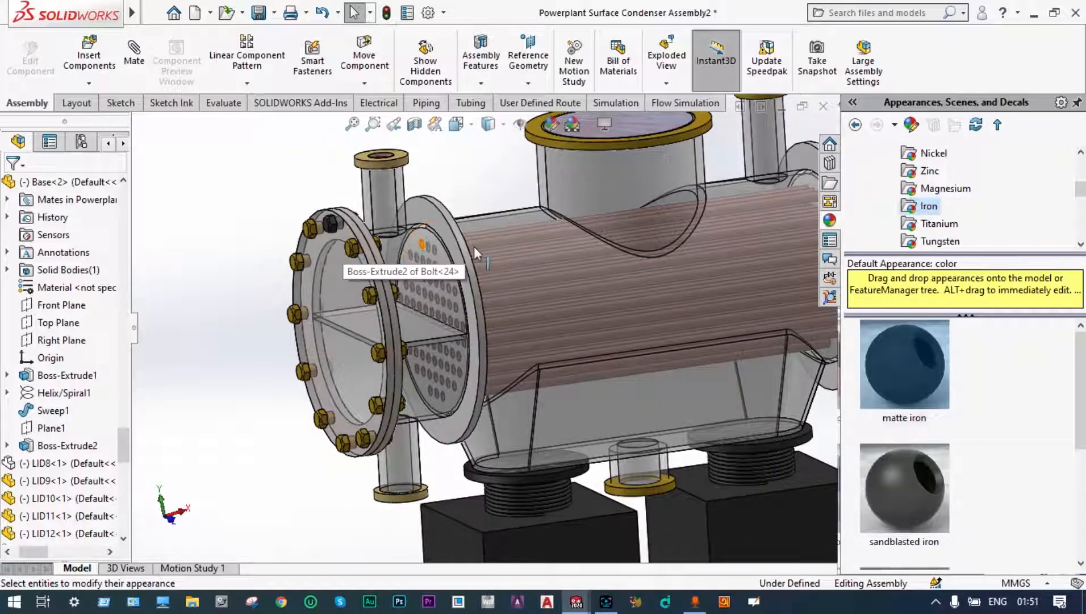
scroll(478, 246, "up", 2)
scroll(483, 243, "up", 2)
middle_click_drag(717, 179, 707, 201)
scroll(649, 270, "down", 2)
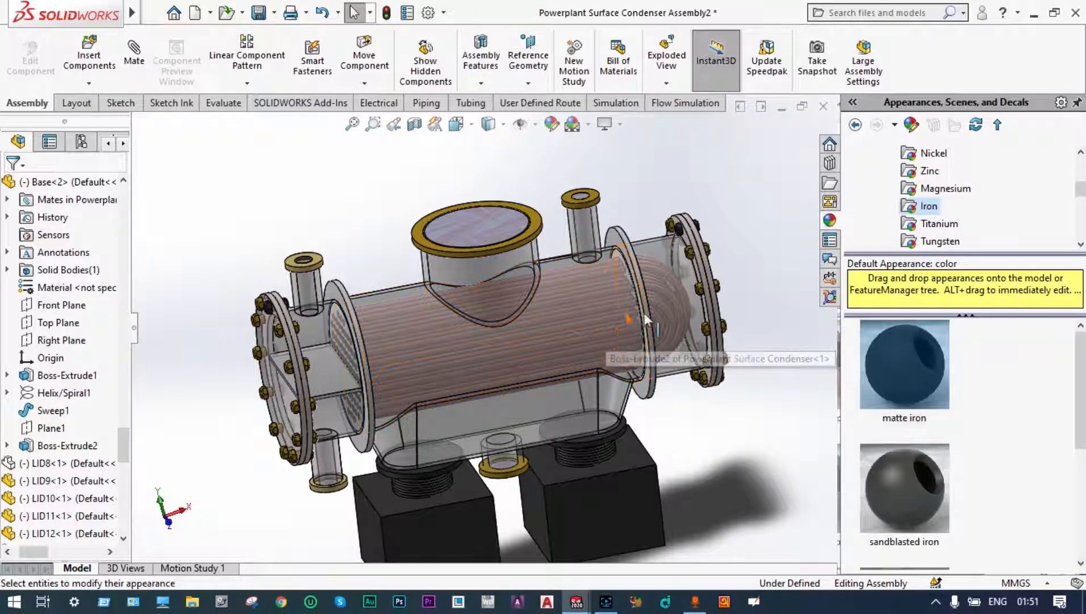
scroll(655, 311, "down", 1)
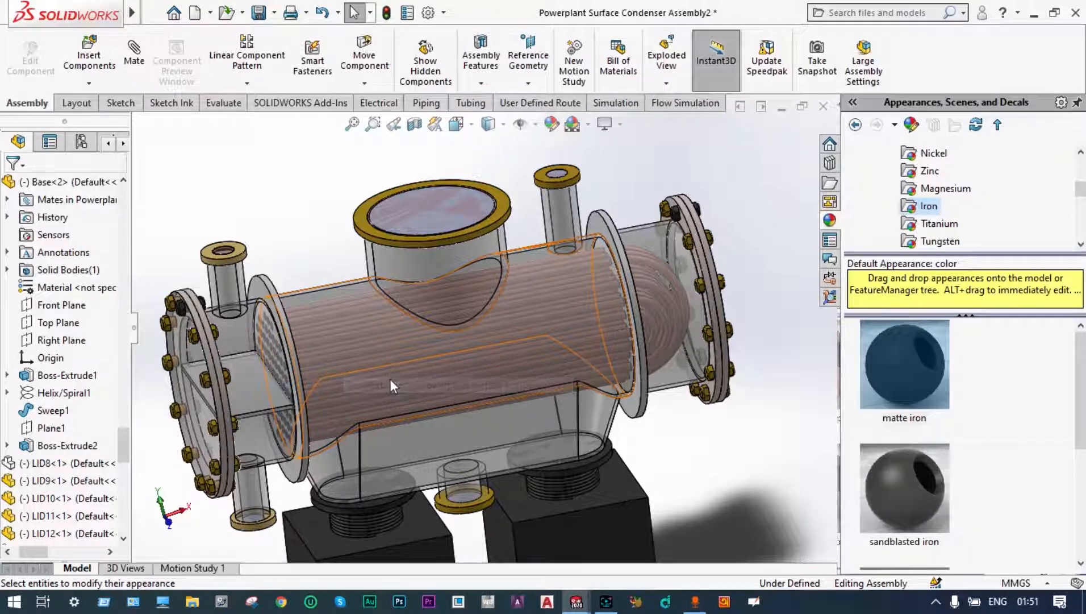
scroll(404, 365, "down", 1)
scroll(448, 326, "up", 1)
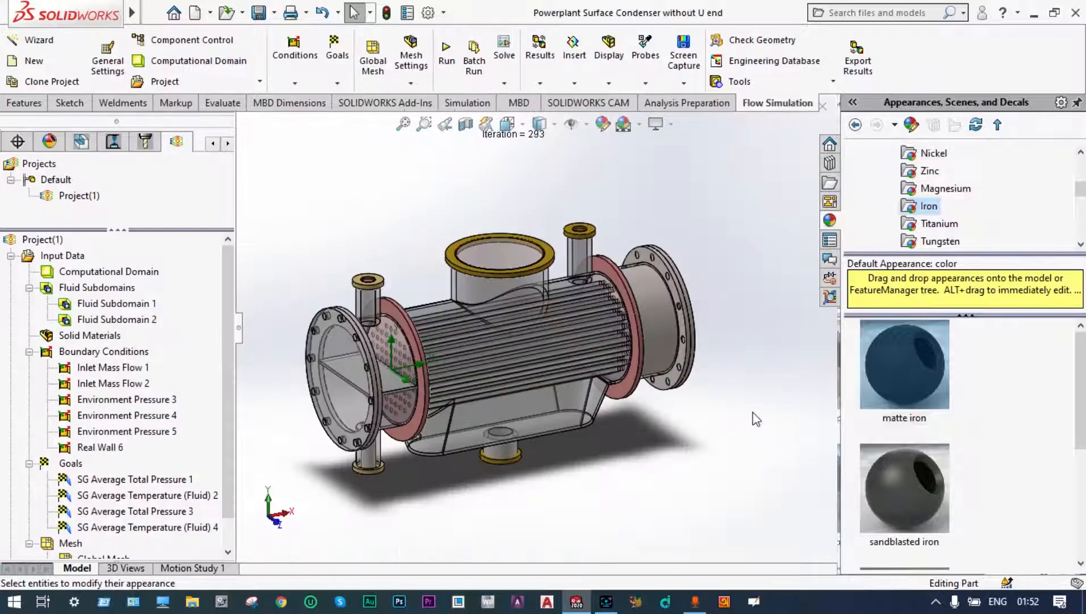
Step: Inspect the simplified condenser part without the U end, viewing its straight tubes, tube sheets and nozzles from several angles
scroll(461, 356, "down", 2)
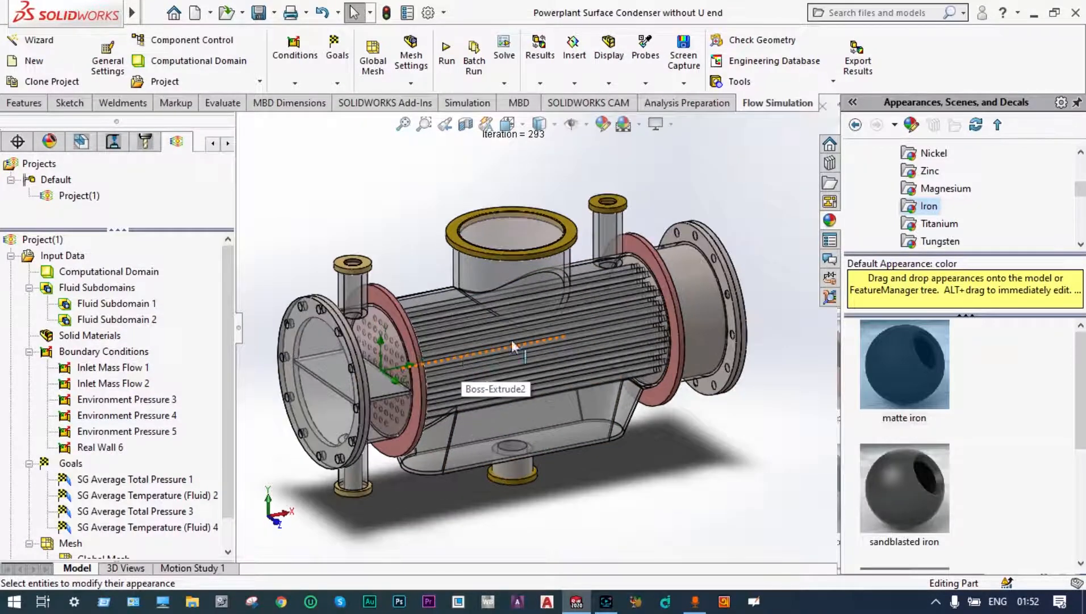
scroll(512, 339, "down", 2)
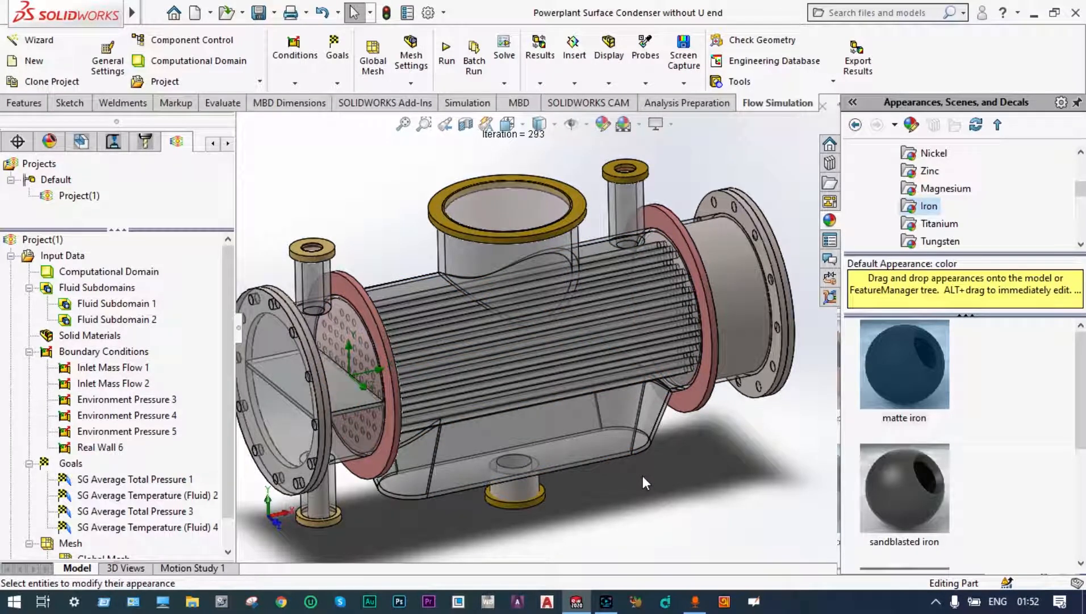
middle_click_drag(637, 483, 623, 459)
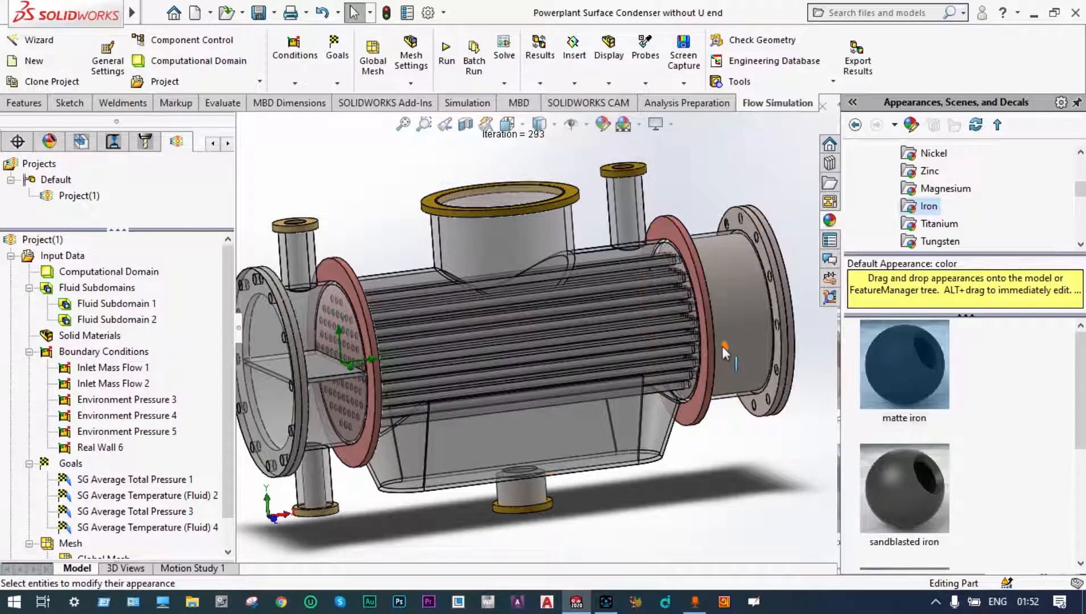
middle_click_drag(667, 374, 709, 296)
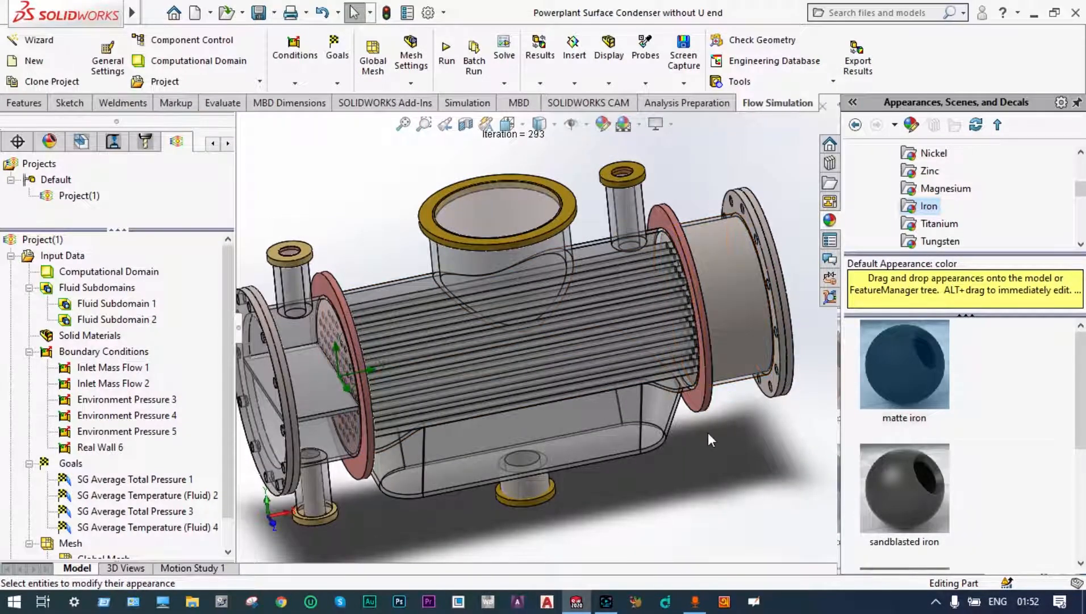
scroll(708, 432, "up", 1)
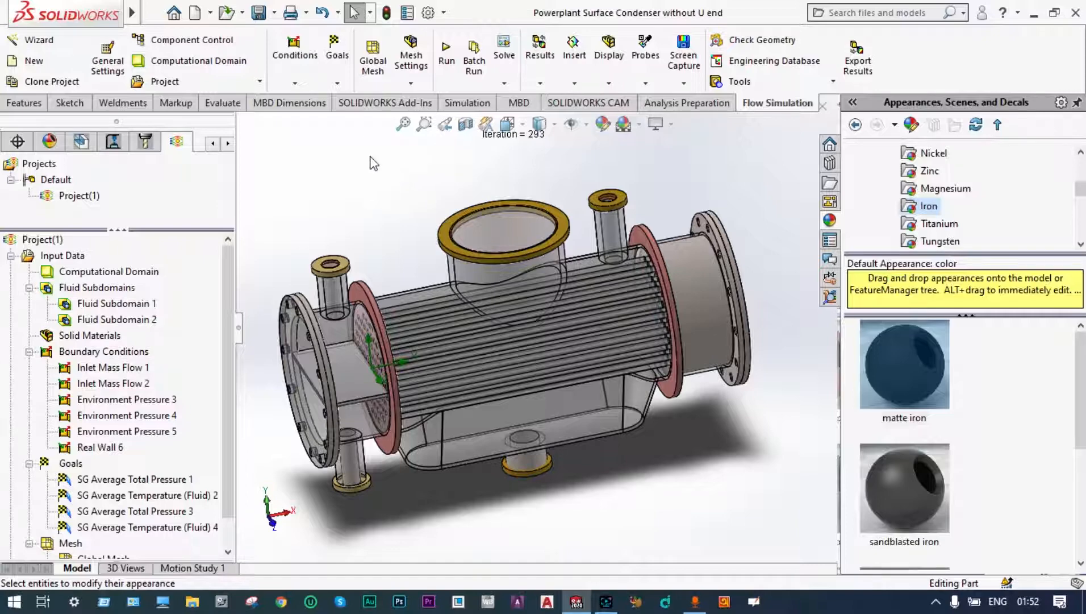
Step: Start a new flow project with the Wizard on the current configuration and choose the SI (m-kg-s) unit system
left_click(46, 43)
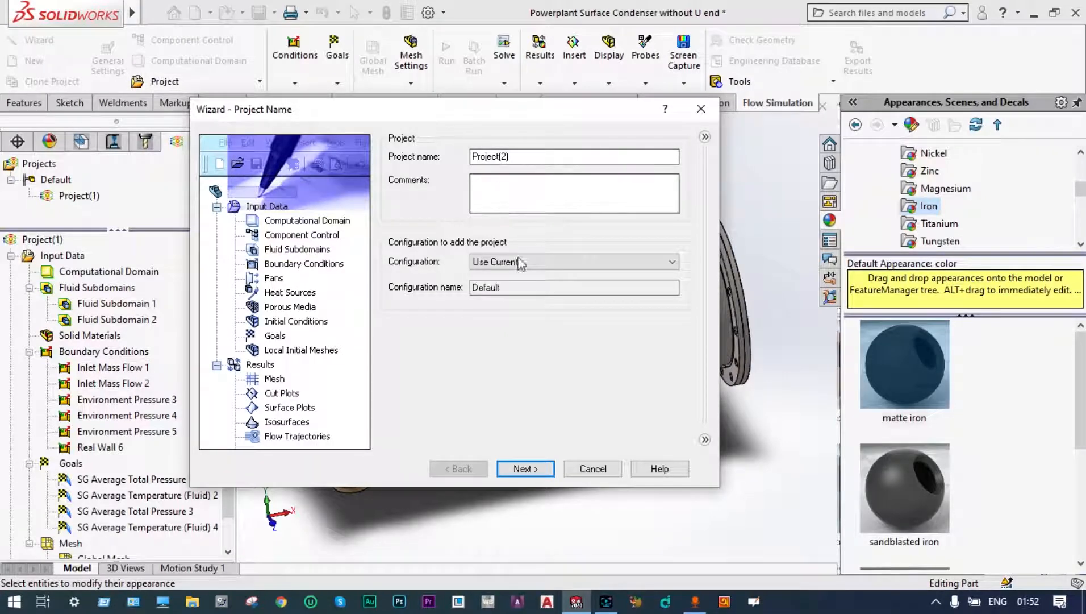
left_click(539, 468)
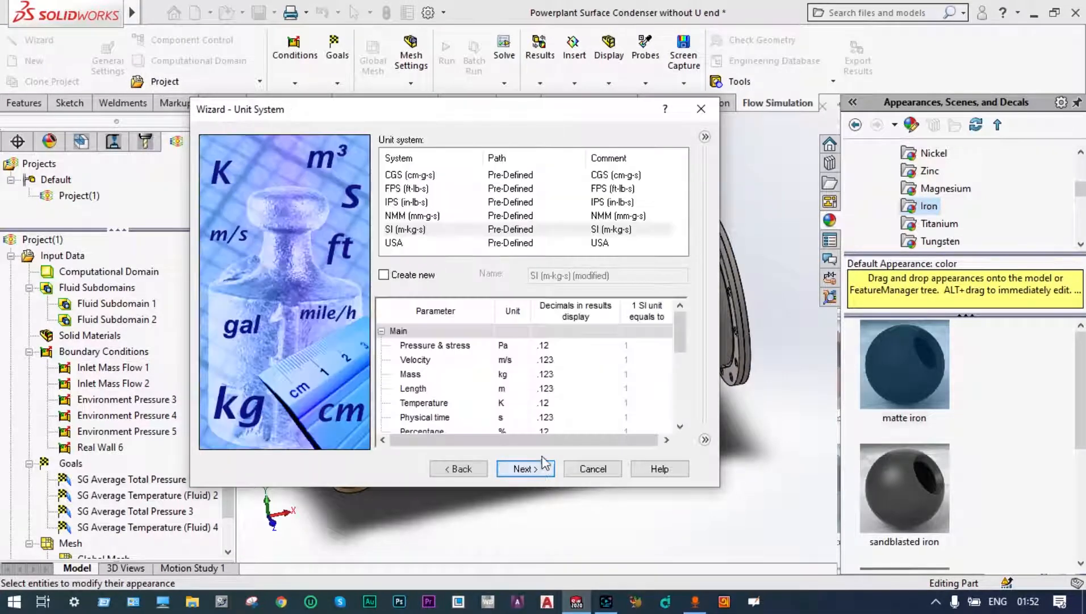
left_click(425, 230)
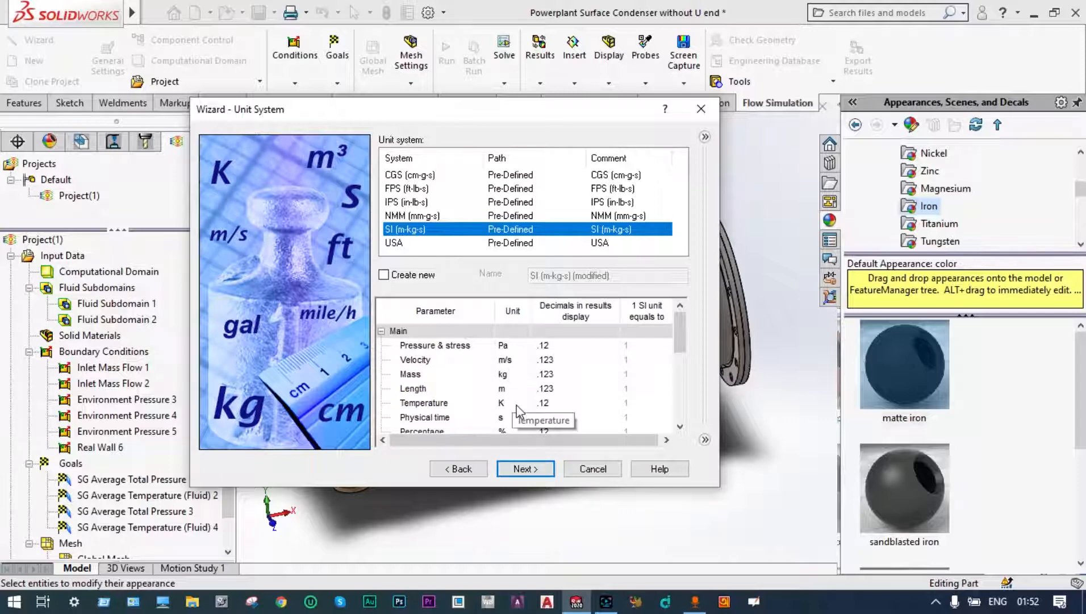
Step: Keep Kelvin as the temperature unit, set the pressure and stress unit to Megapascal, and proceed to the analysis type
left_click(514, 403)
left_click(523, 404)
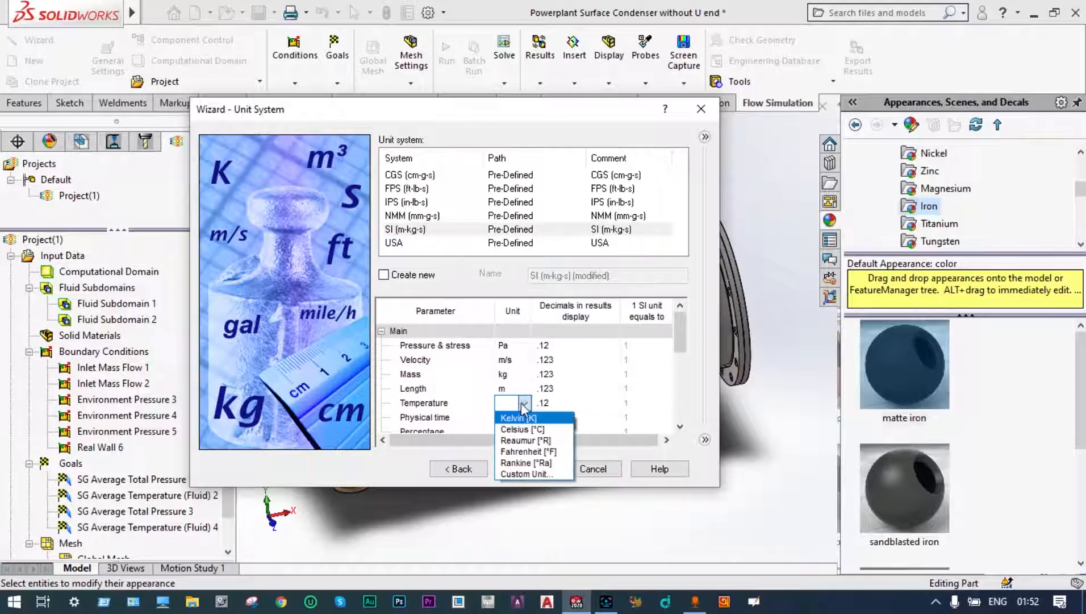
left_click(518, 420)
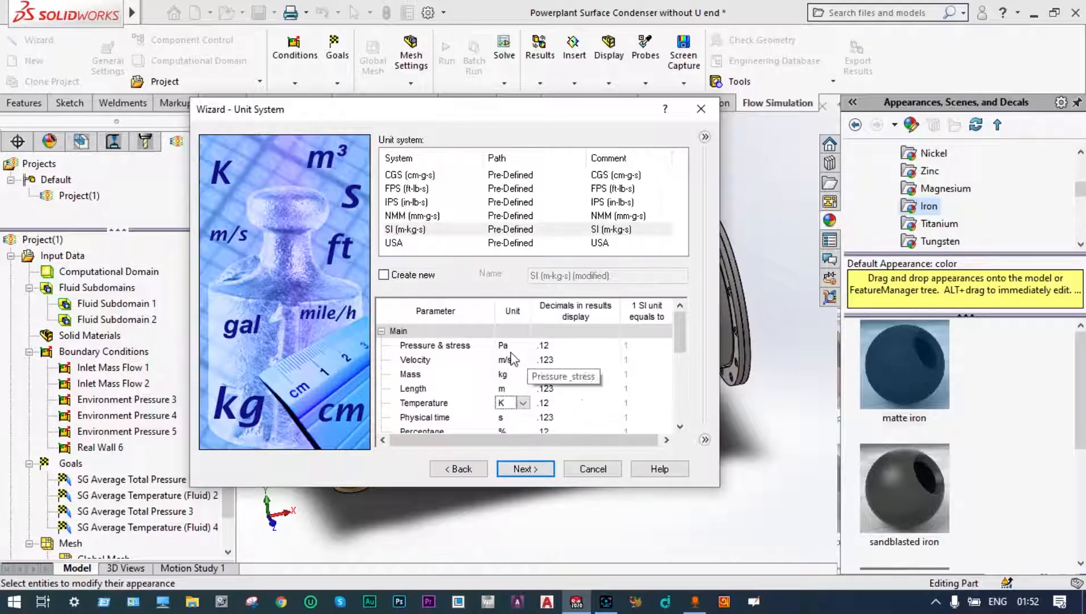
left_click(510, 346)
left_click(524, 346)
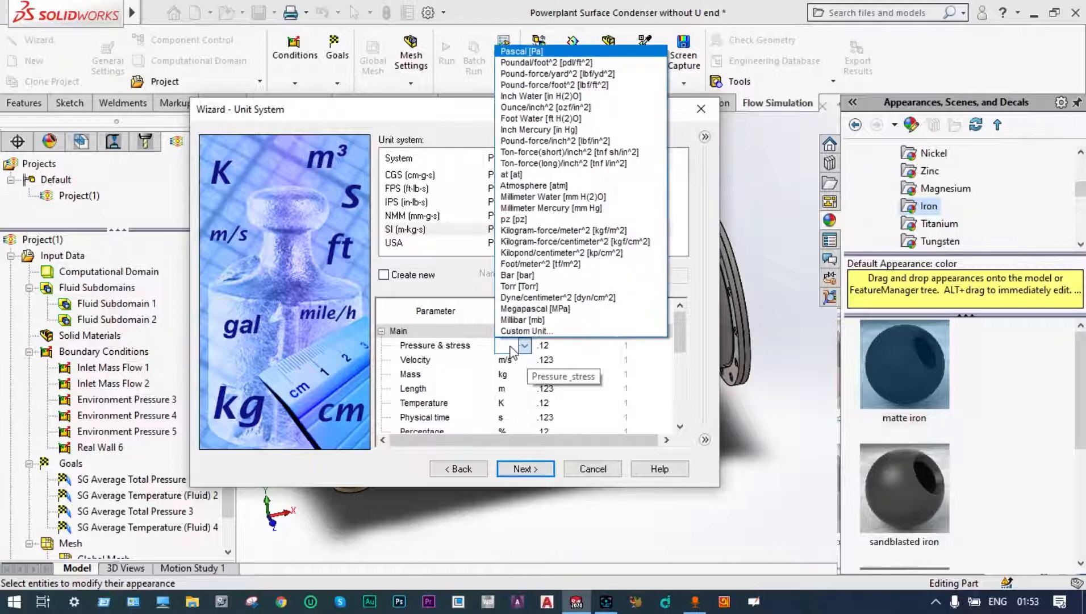
left_click(528, 310)
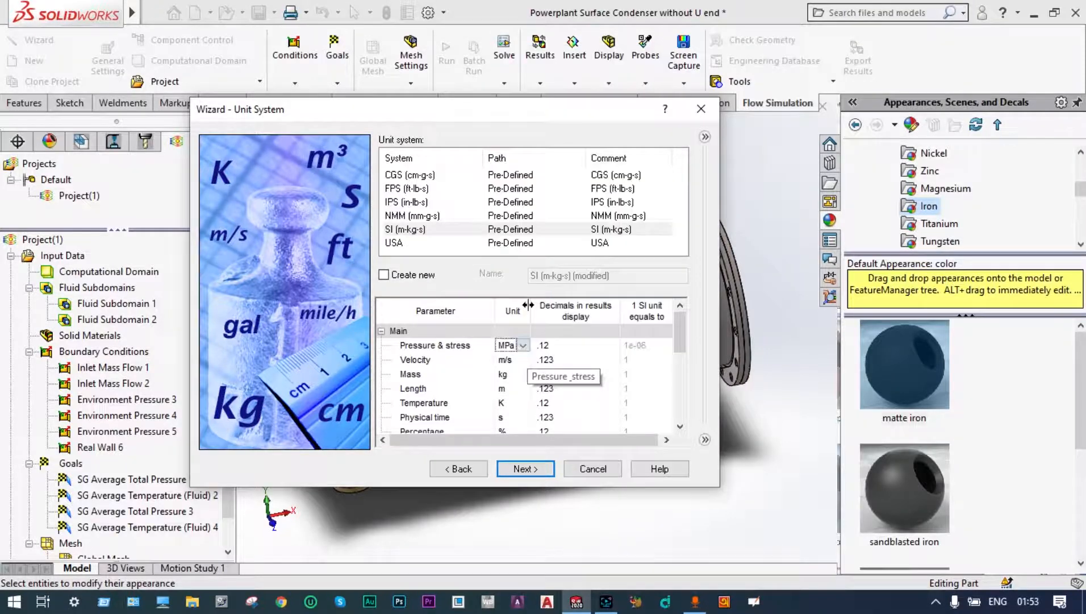
left_click(533, 469)
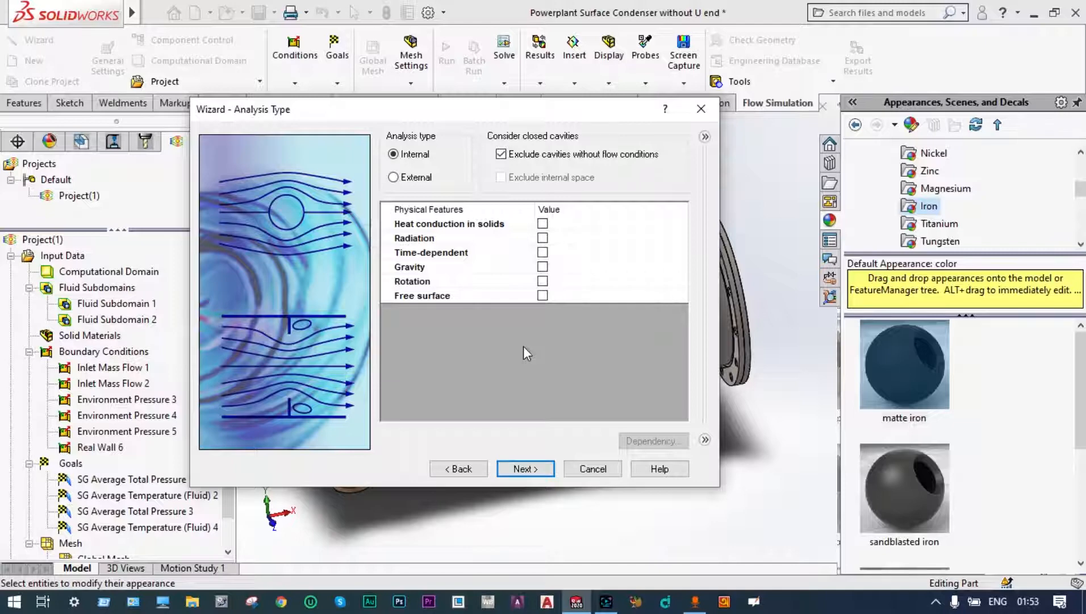
Step: Choose an external analysis and enable heat conduction in solids and gravity as physical features
left_click(393, 176)
left_click_drag(628, 120, 663, 149)
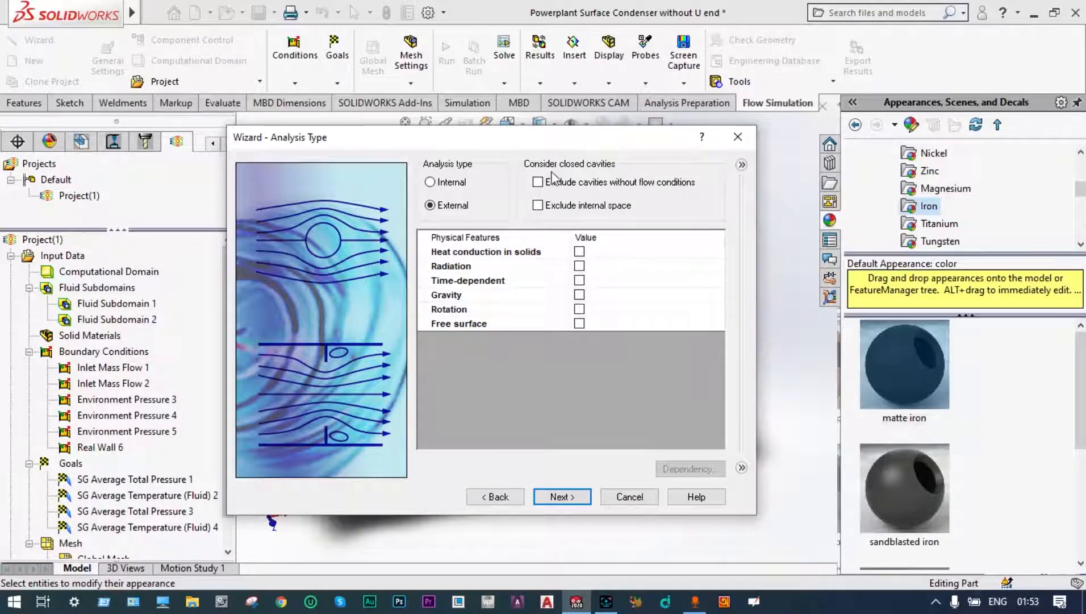
left_click(579, 252)
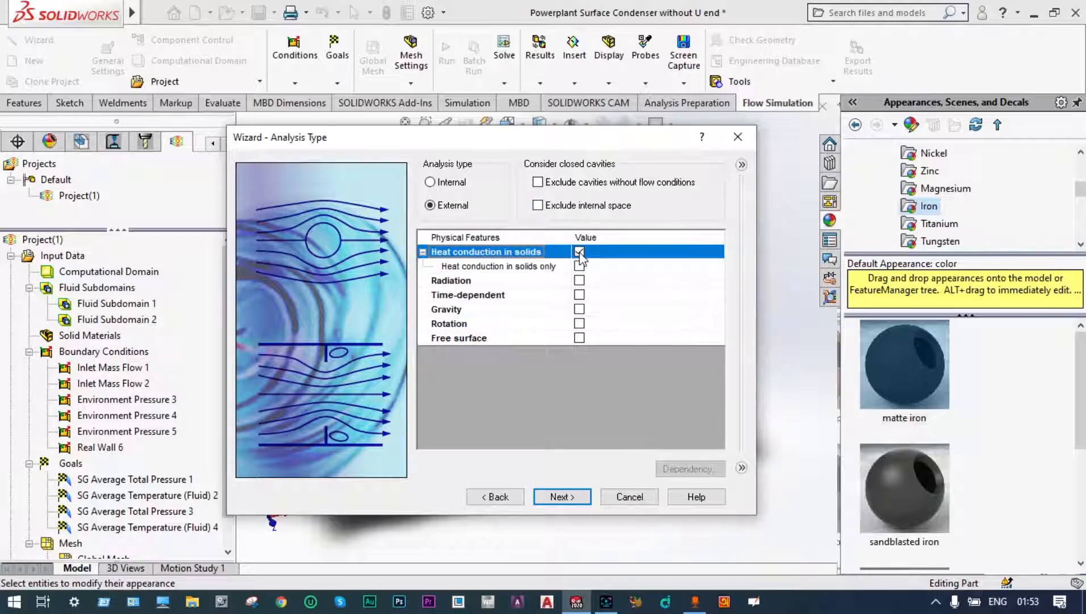
left_click(581, 310)
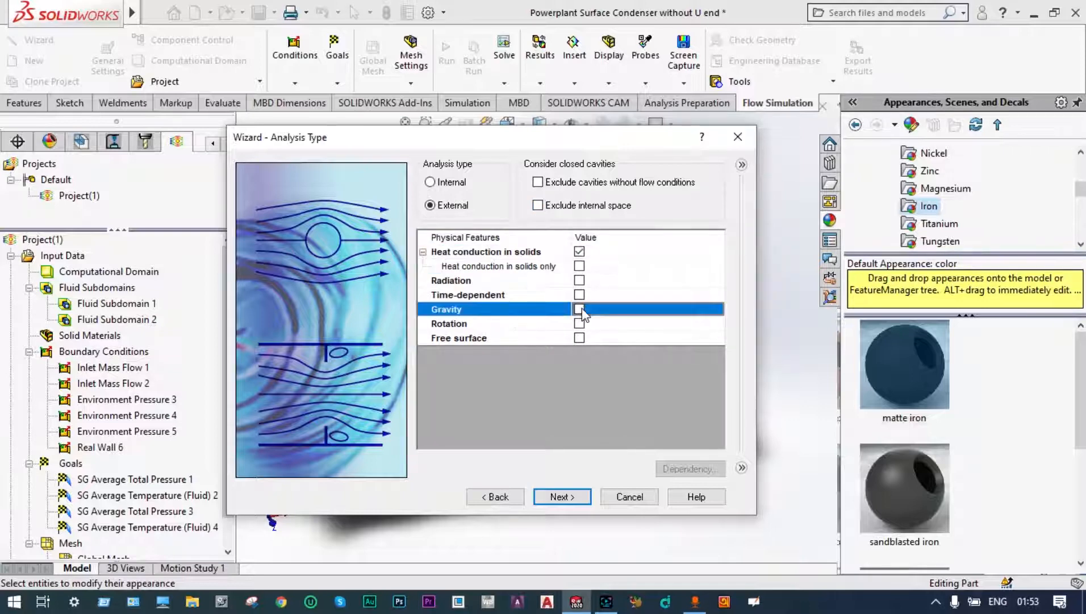
left_click(579, 310)
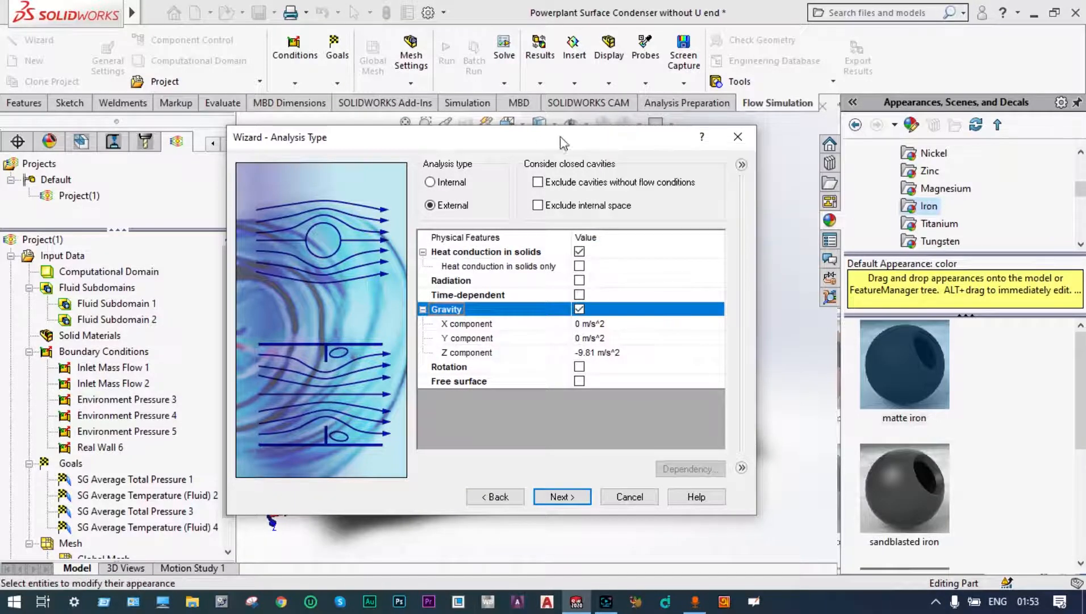
Step: Set the gravity Y component to -9.81 m/s^2 and proceed to the default fluid selection
left_click_drag(562, 142, 734, 77)
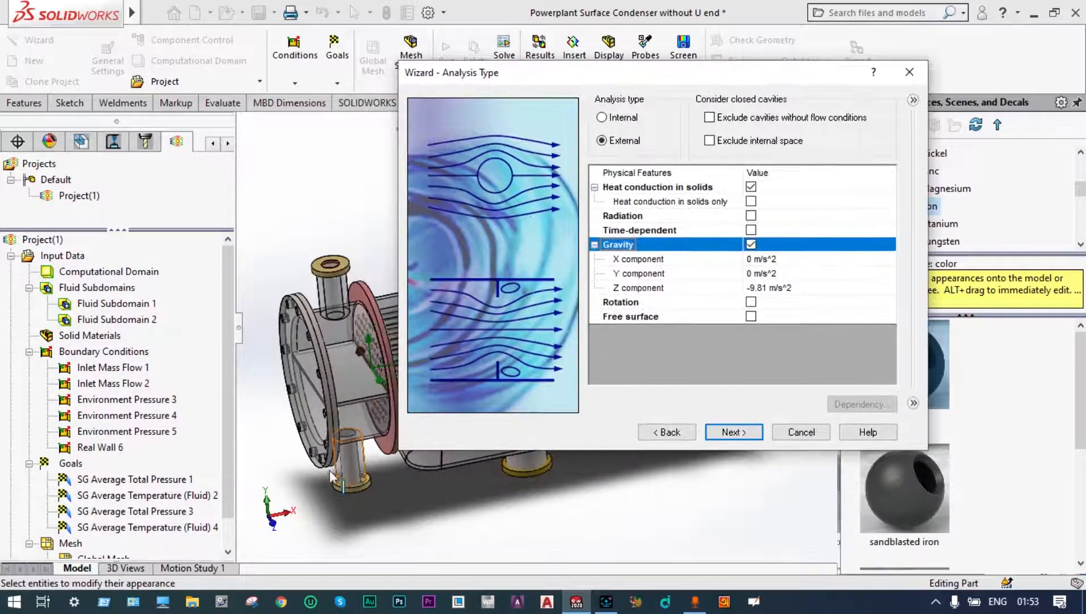
left_click(750, 274)
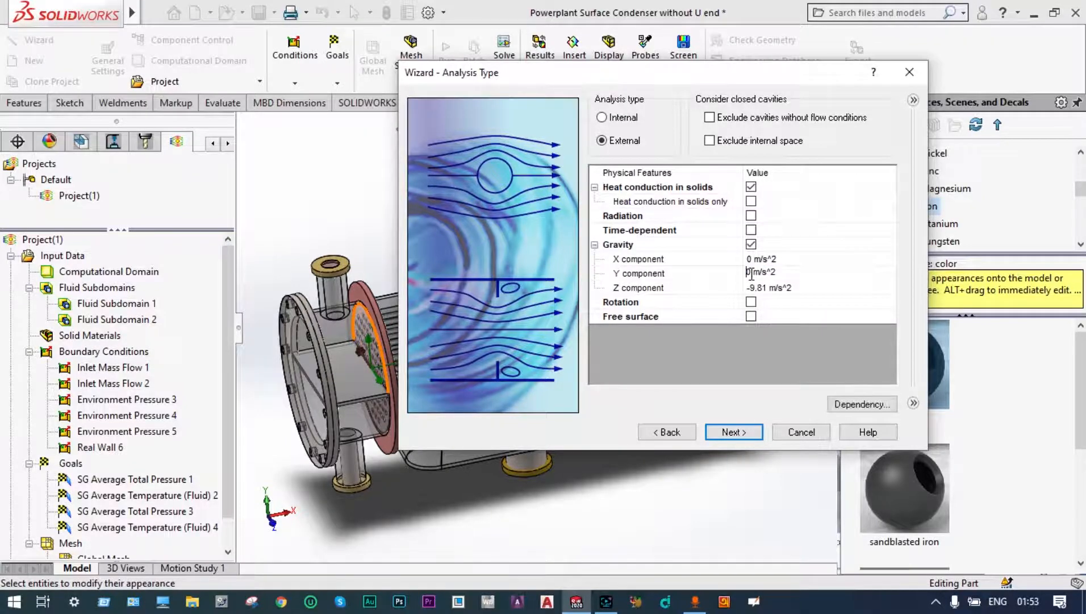
key("Delete")
type("-9.81")
left_click(766, 288)
left_click(742, 434)
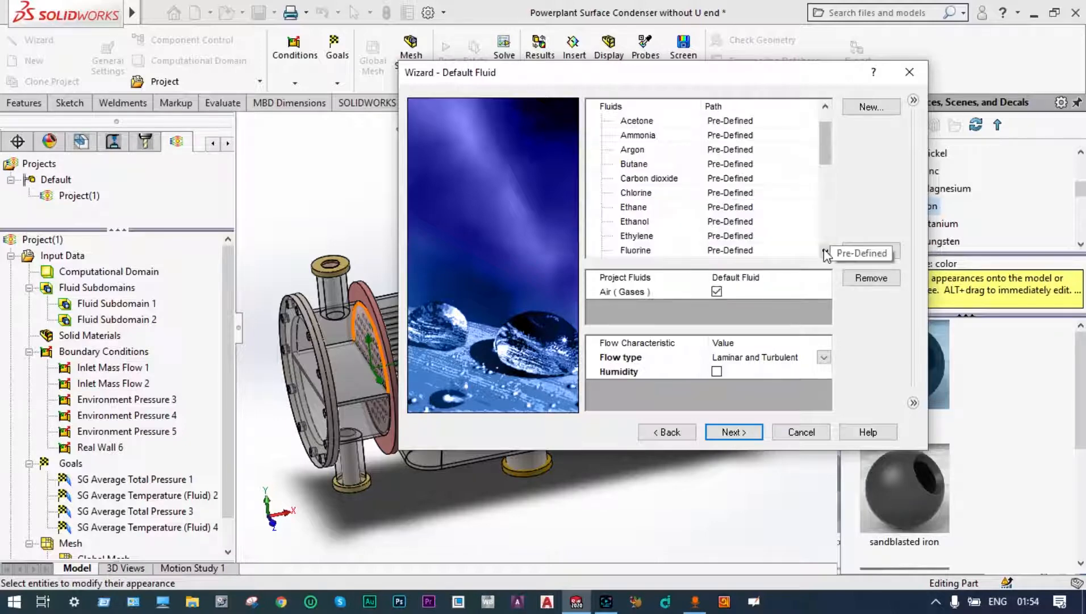
Step: Add the pre-defined Steam to the project fluids alongside air
left_click(825, 251)
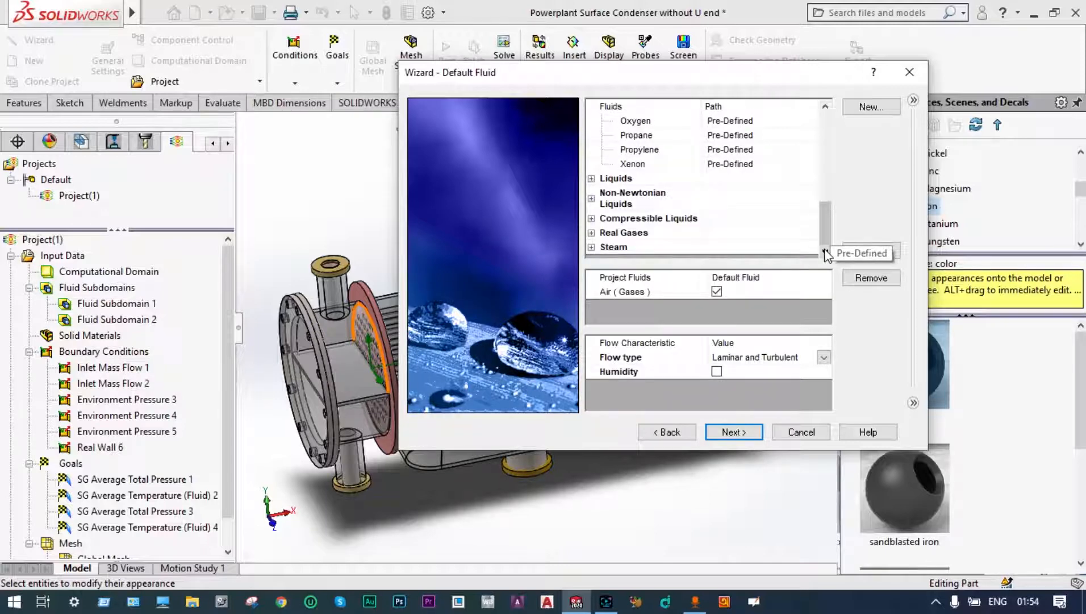
left_click(592, 247)
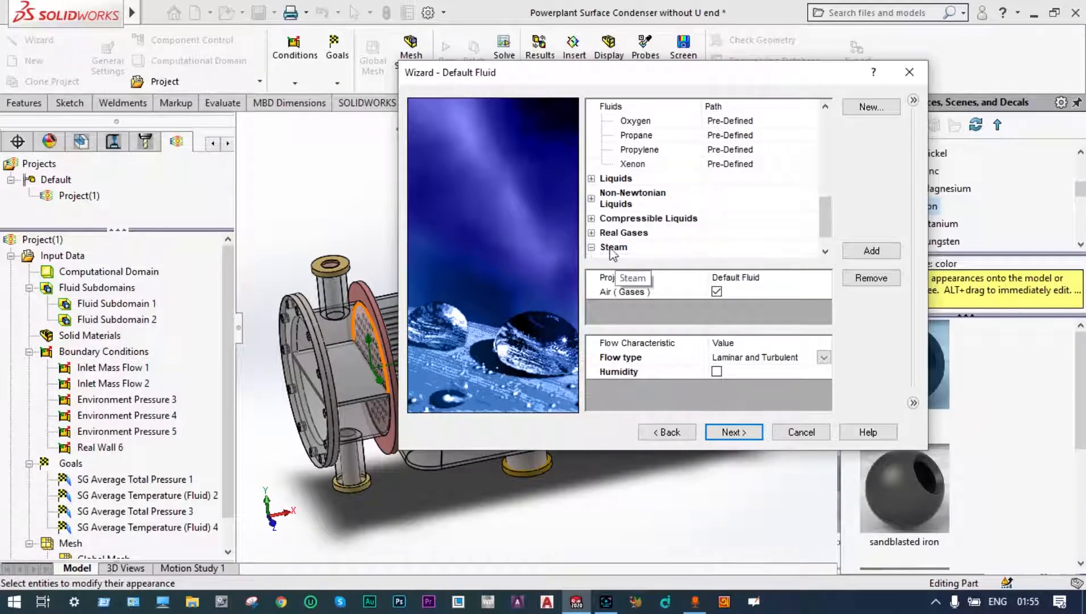
left_click(826, 251)
left_click(825, 250)
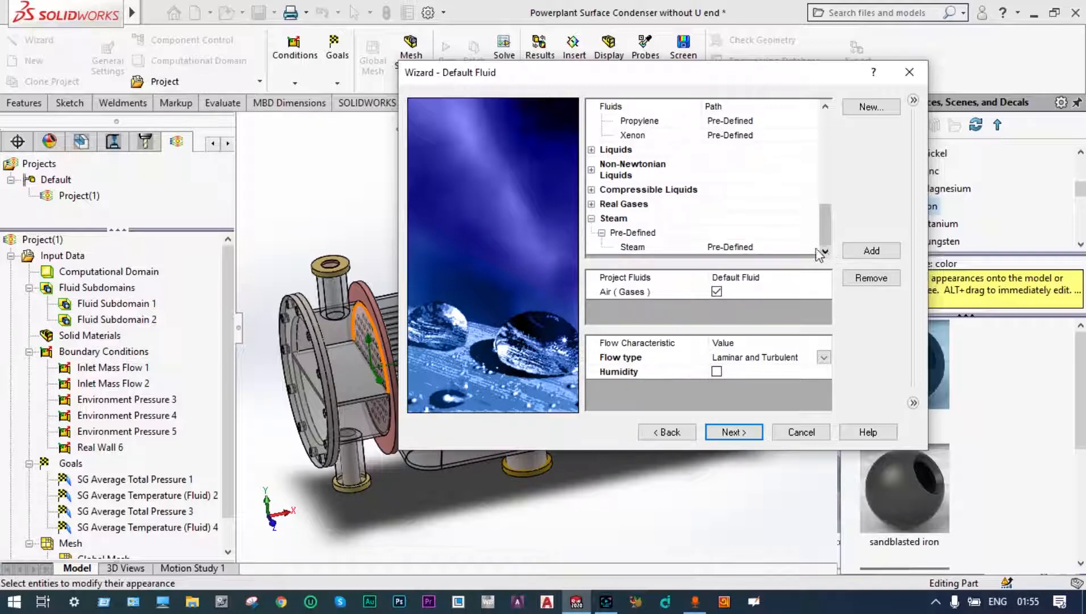
left_click(635, 248)
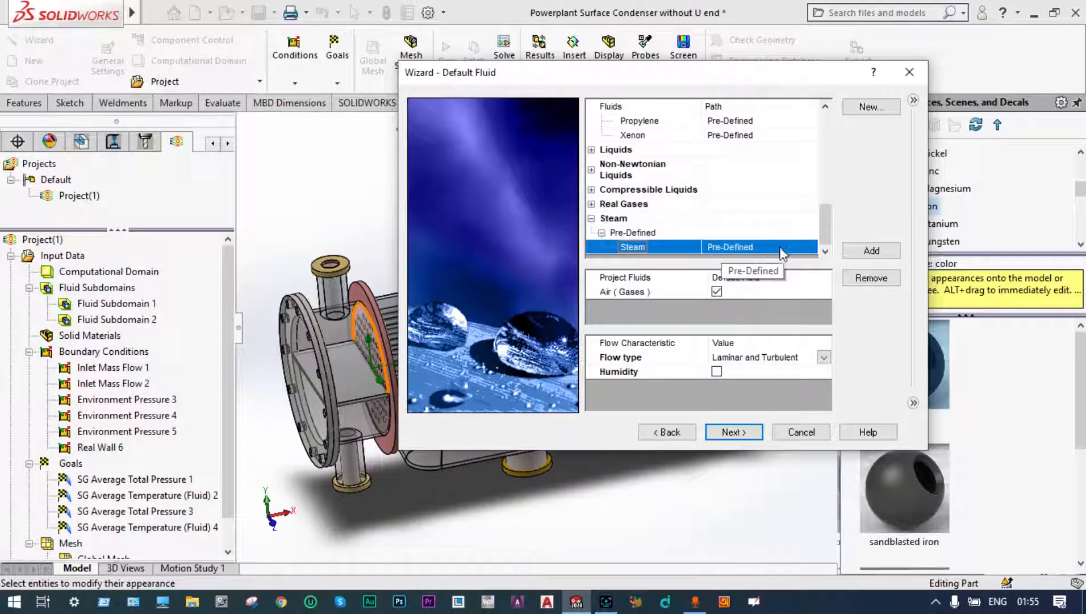
double_click(633, 247)
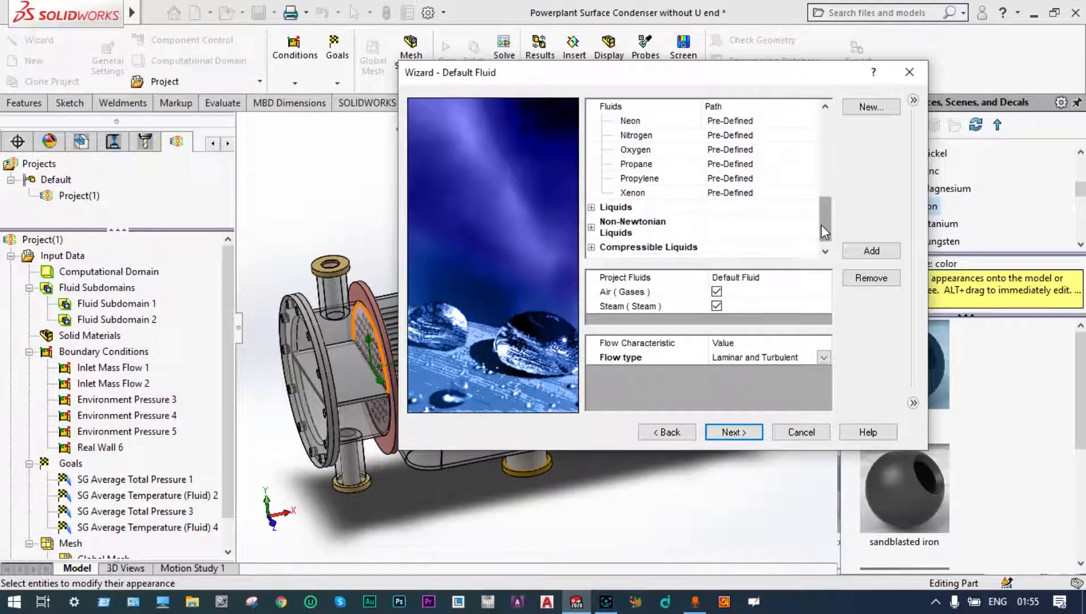
Step: Add Water from the pre-defined liquids to the project fluids and proceed to the default solid selection
left_click_drag(822, 225, 822, 140)
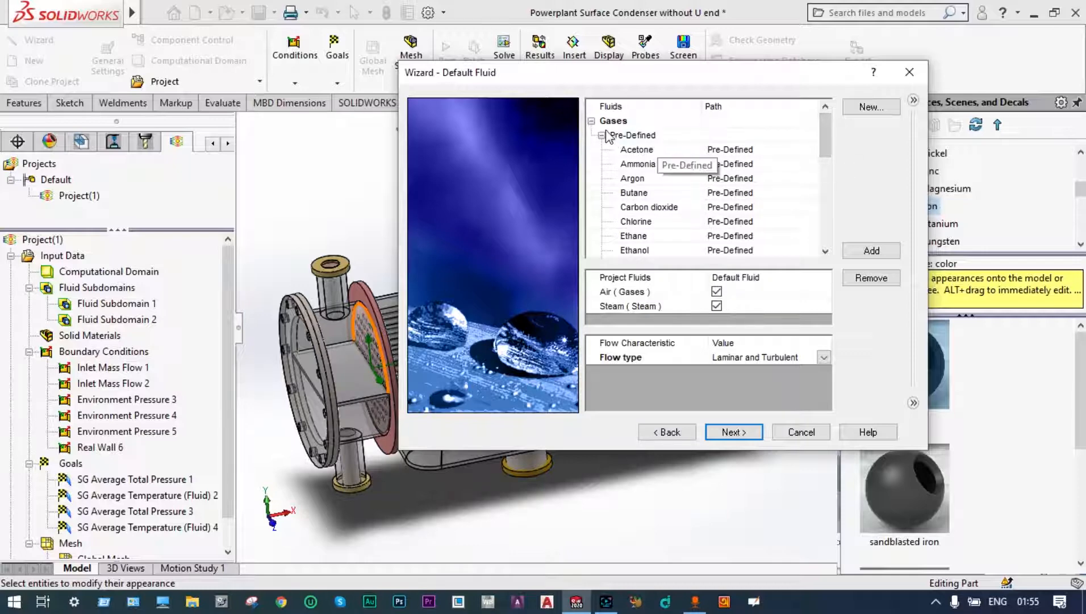
left_click(592, 121)
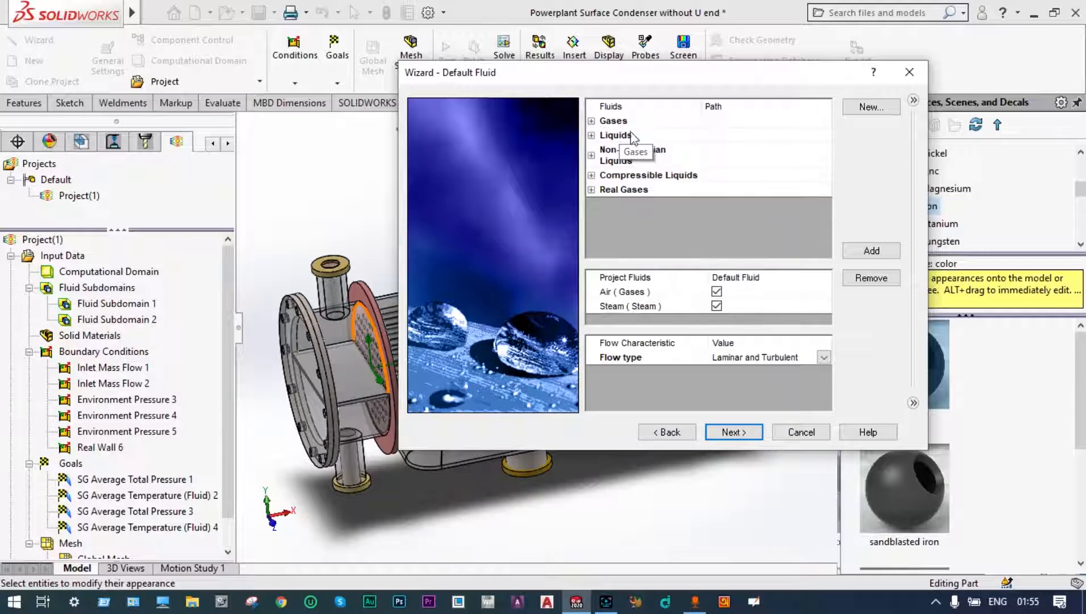
left_click(593, 135)
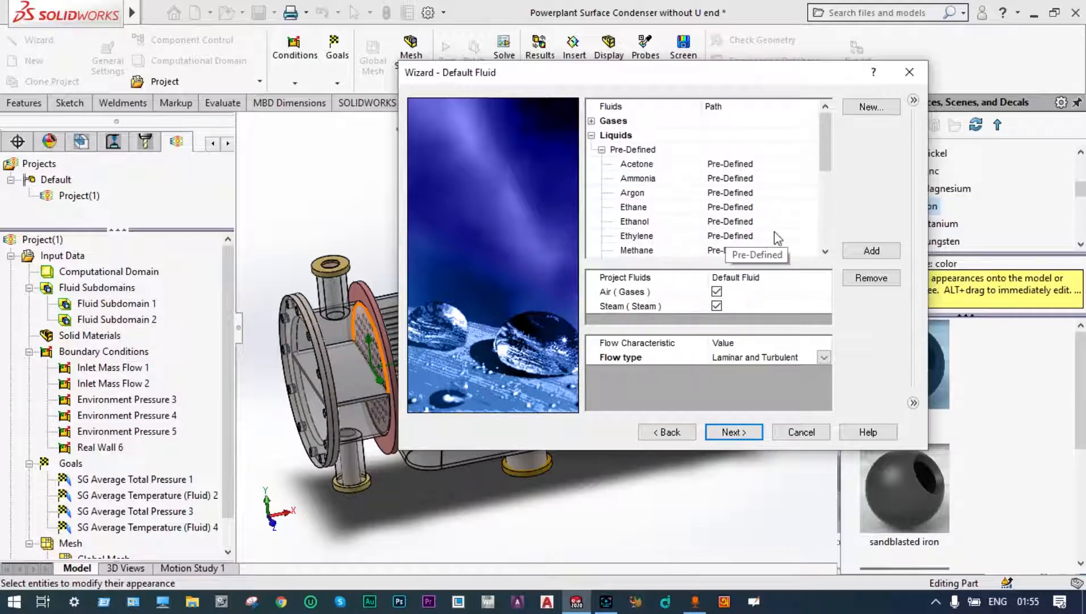
left_click(825, 251)
left_click(825, 251)
left_click(825, 250)
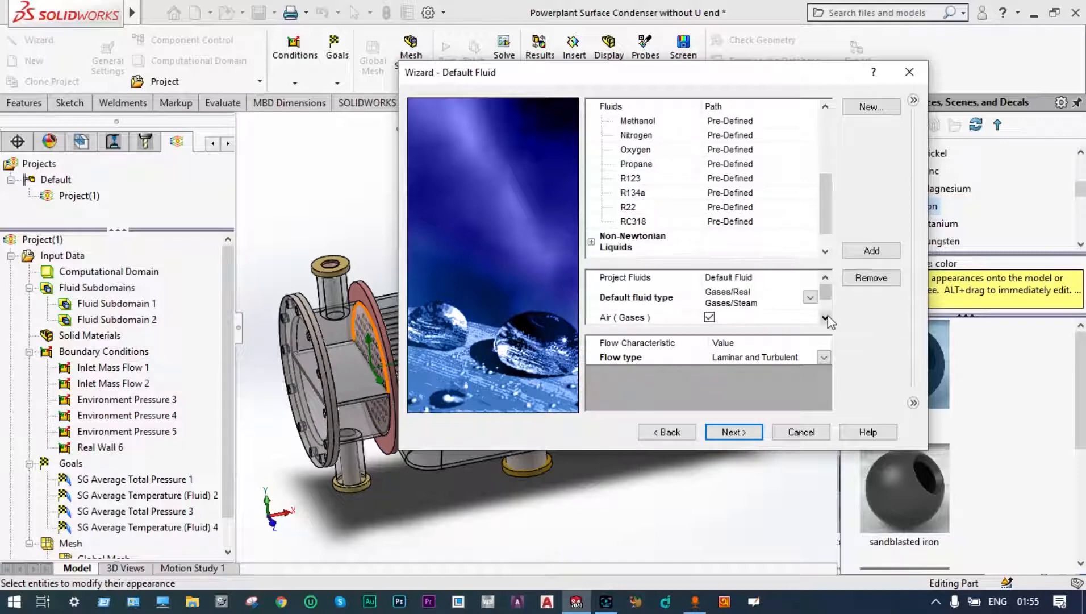
left_click(827, 316)
left_click(828, 316)
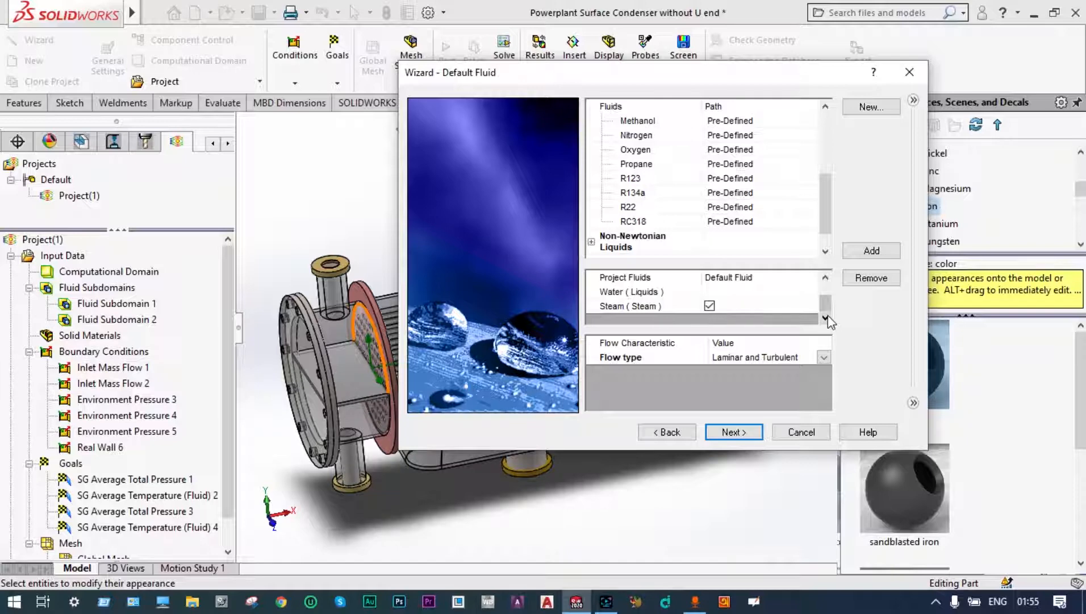
left_click_drag(827, 301, 827, 307)
left_click(737, 435)
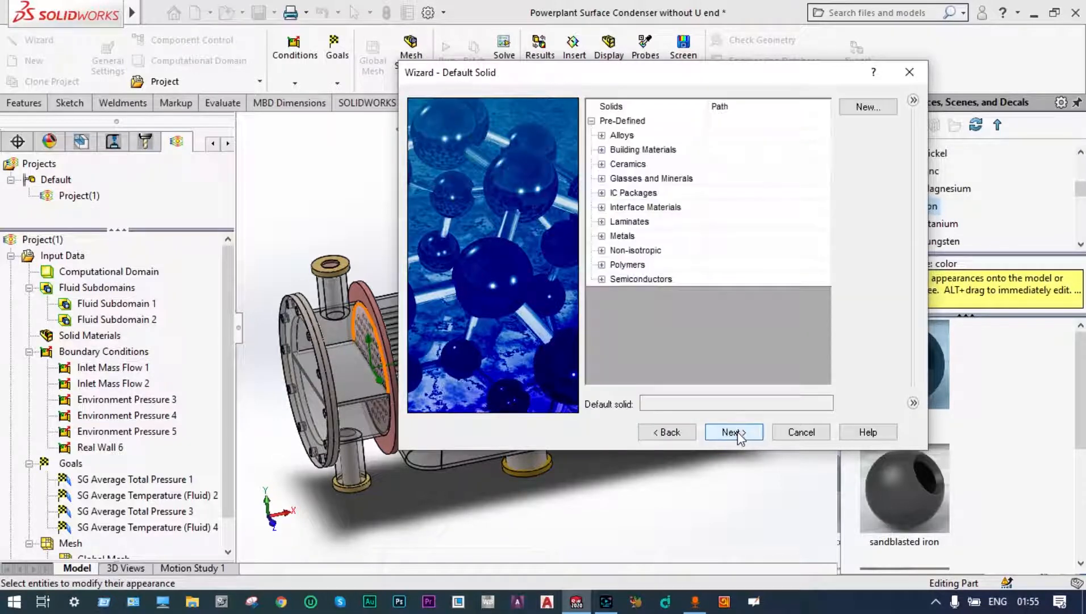
Step: Choose Copper from the pre-defined metals as the default solid and accept the 0 micrometer wall roughness
left_click(602, 237)
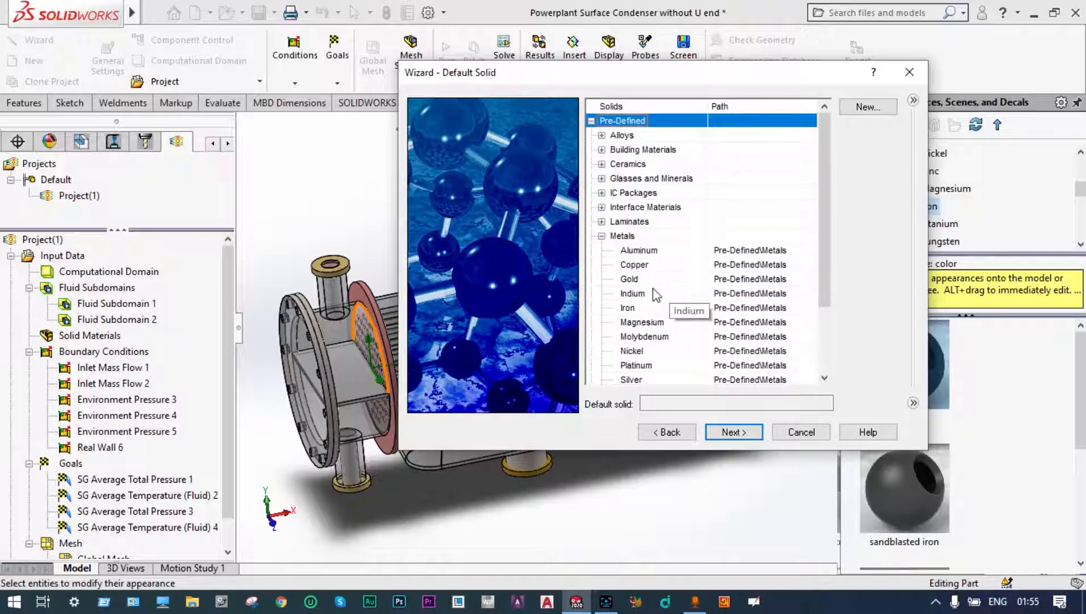
left_click(642, 265)
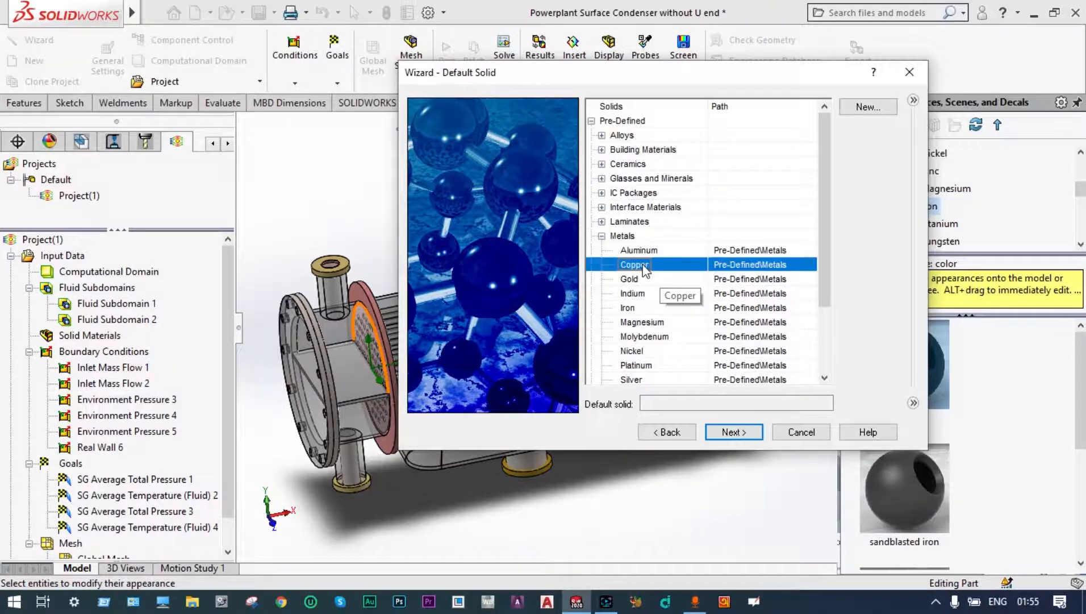
left_click(737, 433)
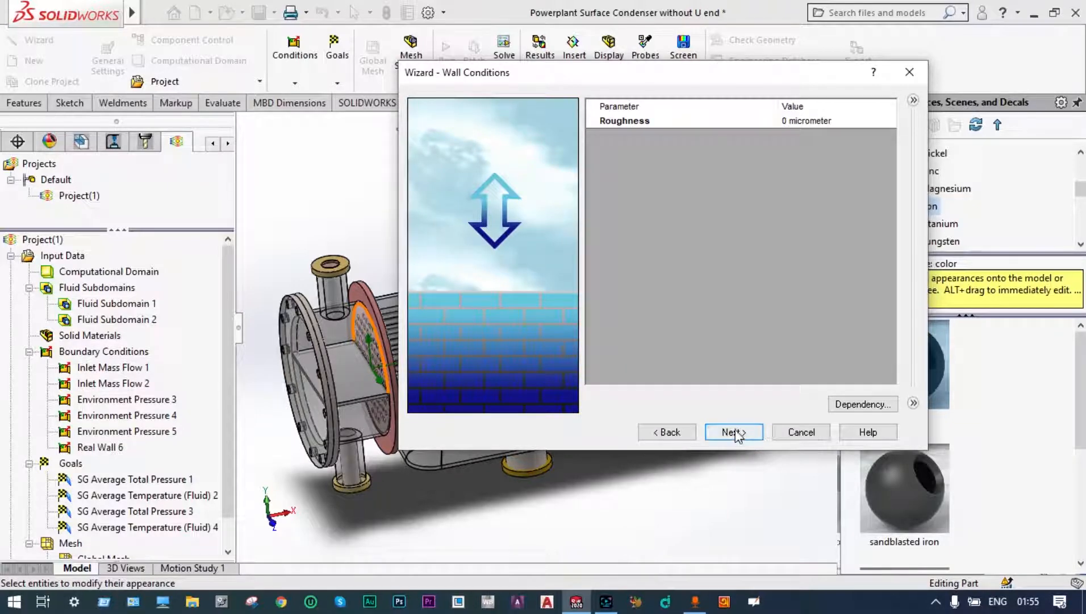
left_click(738, 434)
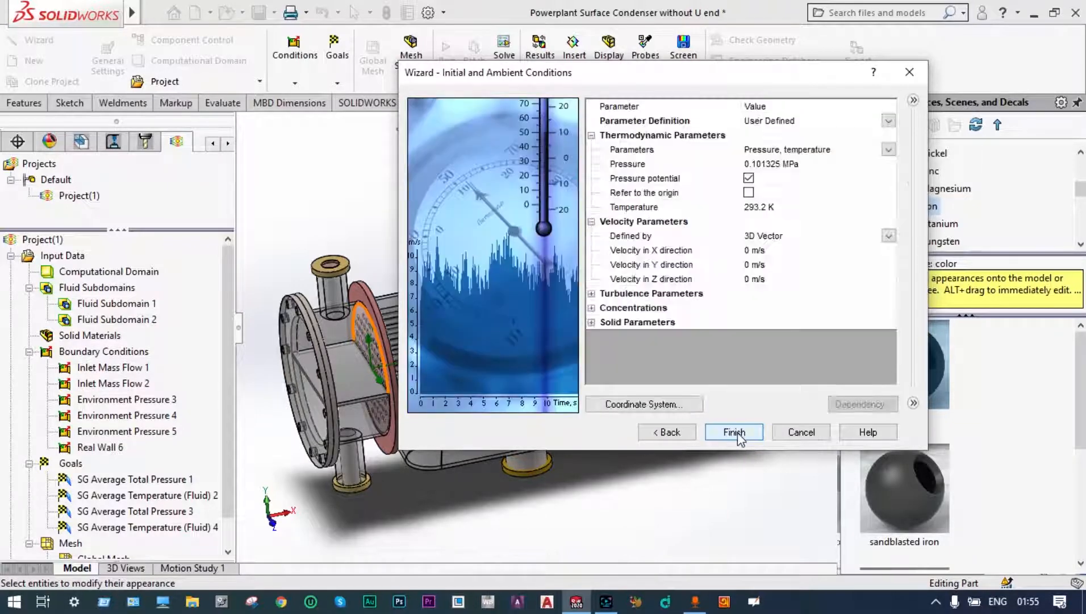
Step: Set both the ambient temperature and the initial solid temperature to 20 °C
left_click(763, 208)
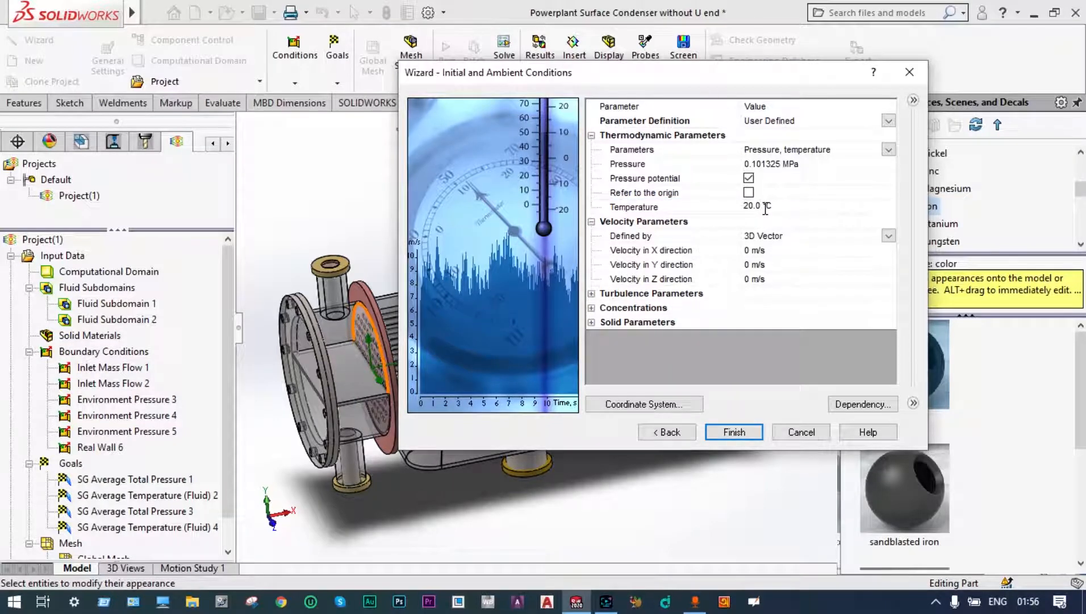
left_click(593, 322)
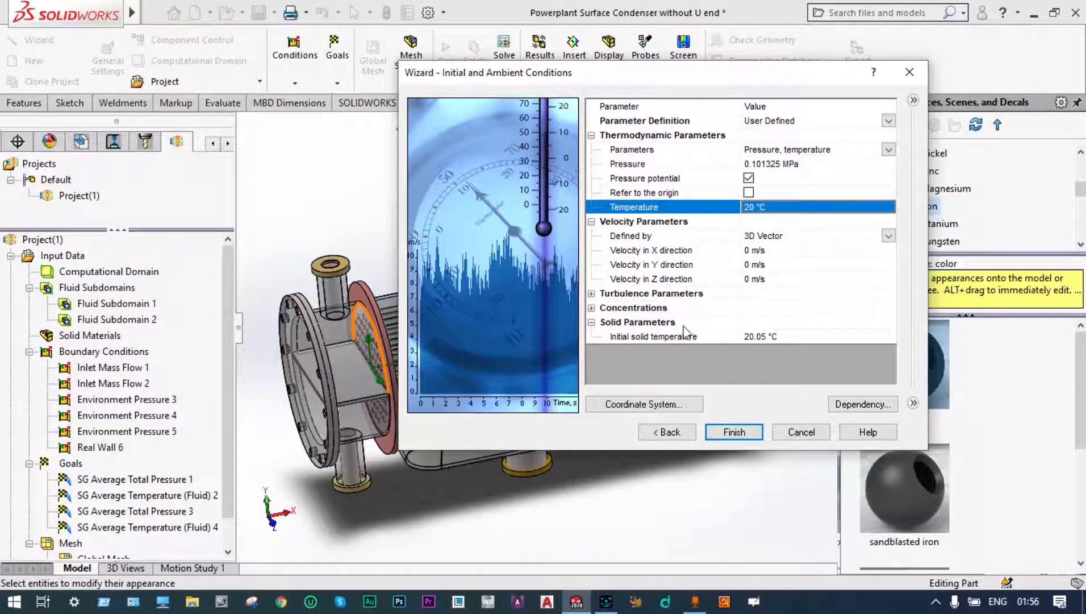
left_click(763, 337)
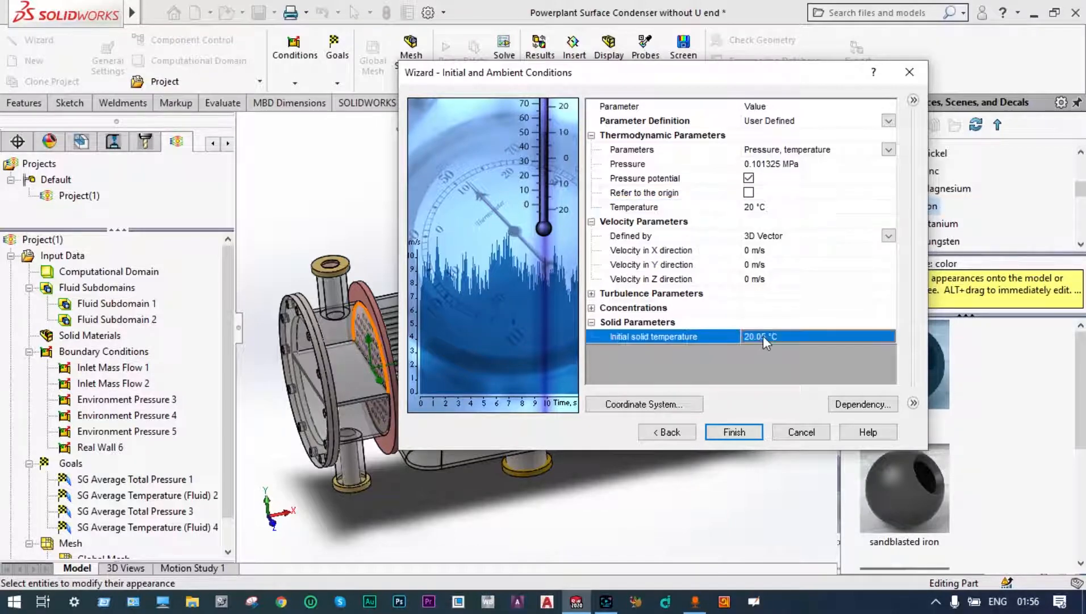
left_click(763, 336)
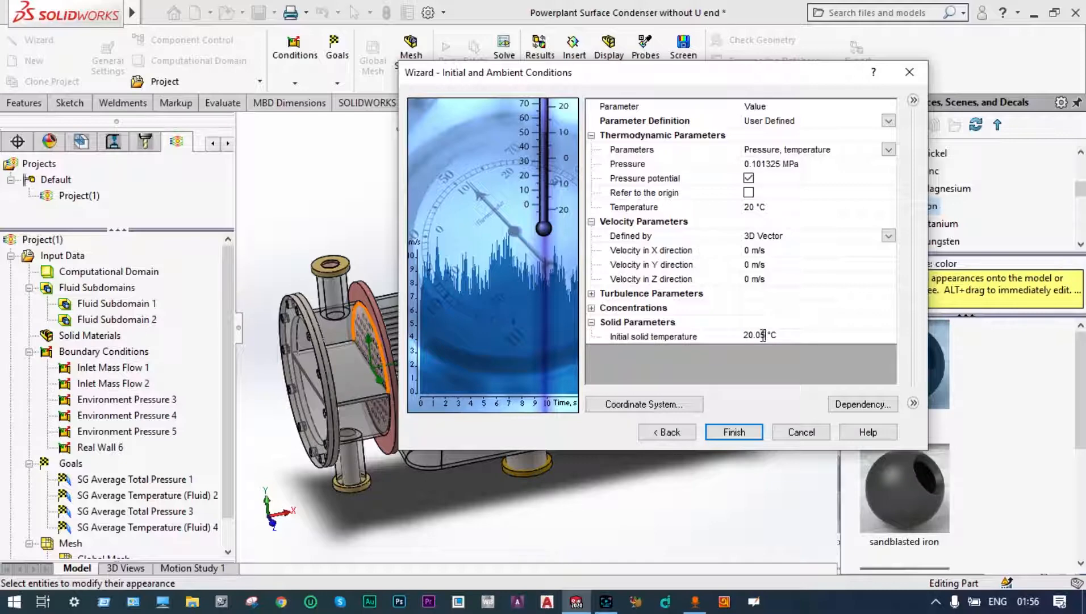
left_click(591, 322)
Step: Set the initial mass fractions to 1 for air and 0 for steam, and finish the wizard
left_click(591, 308)
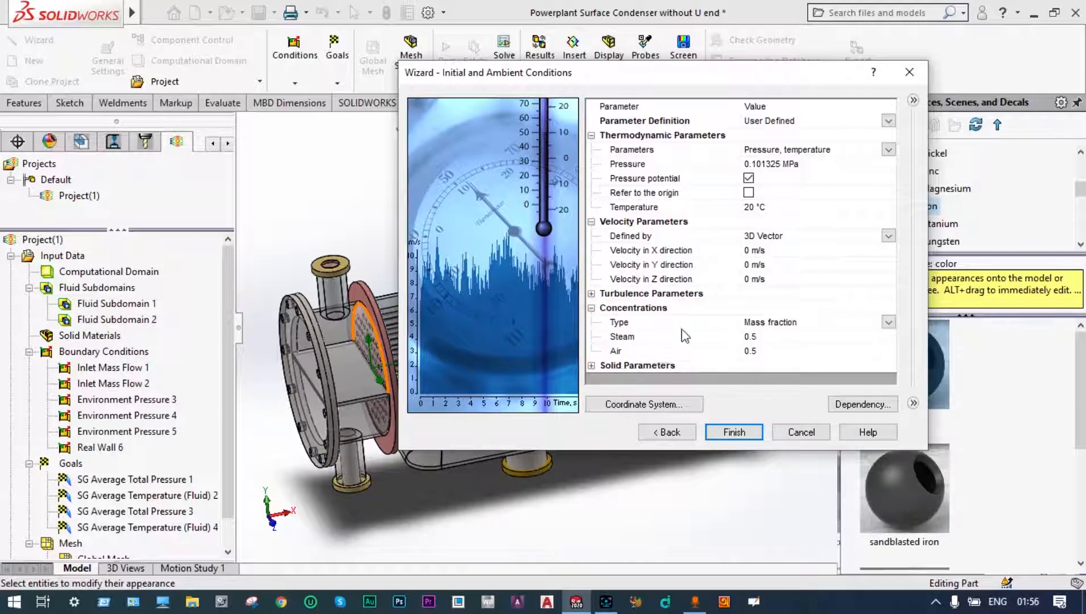
left_click(759, 350)
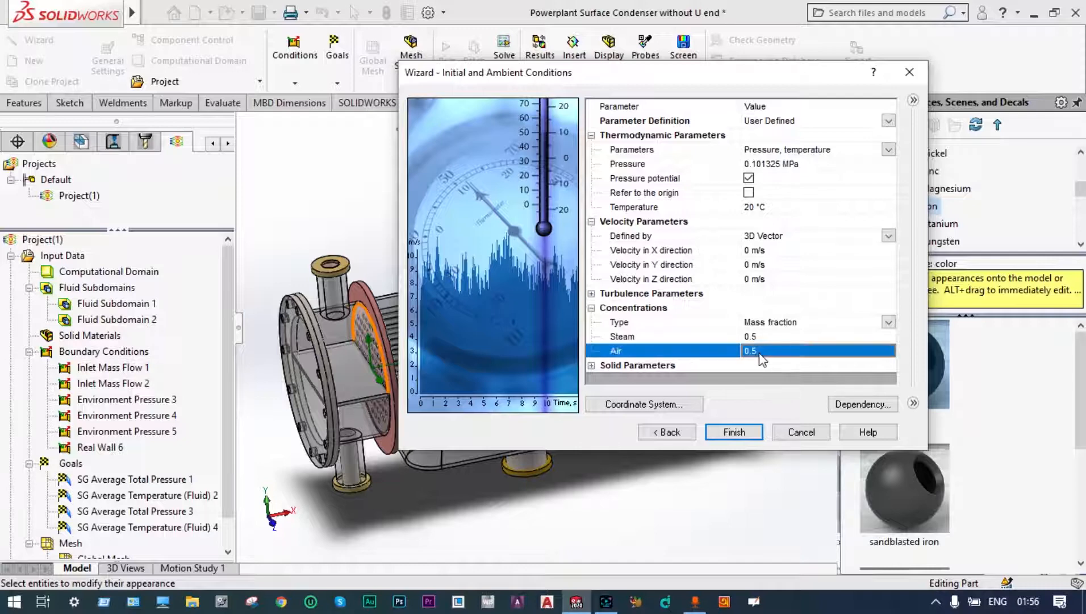
left_click(760, 350)
key("BackSpace")
key("BackSpace")
key("BackSpace")
type("1")
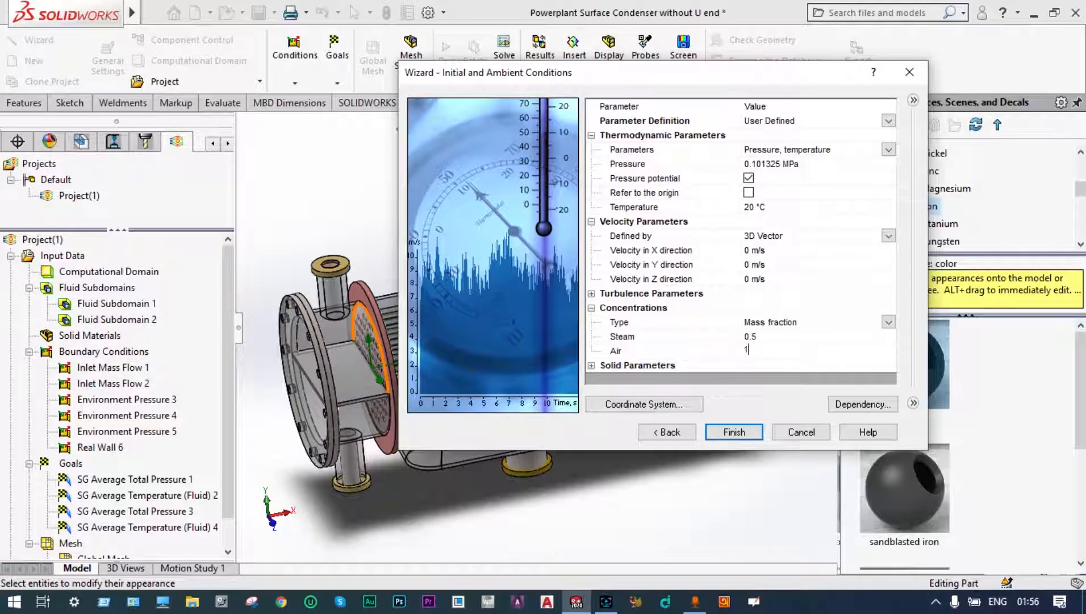
left_click(759, 337)
left_click(734, 431)
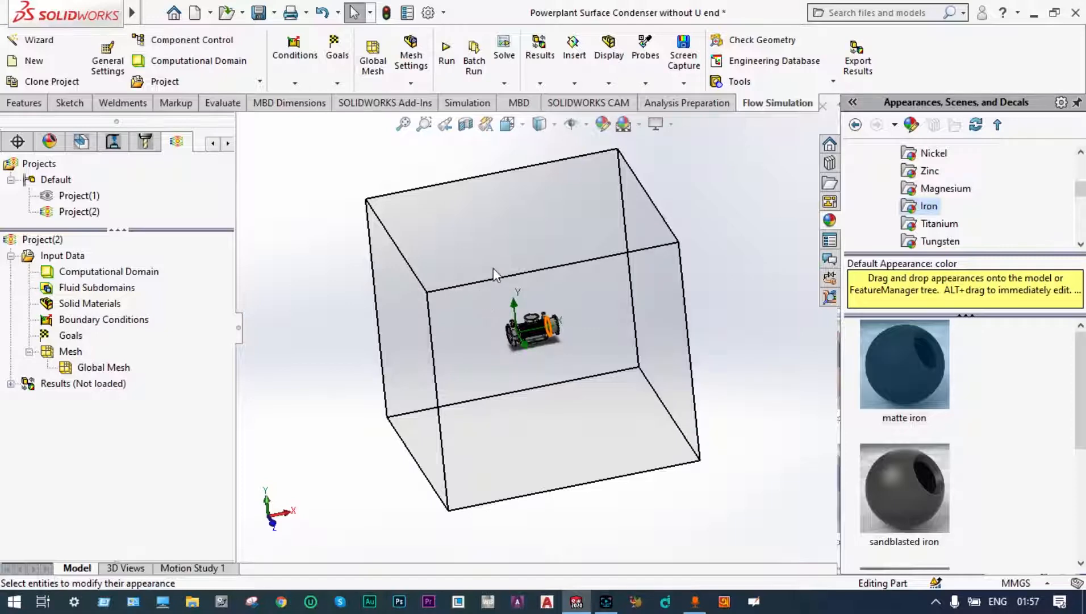
Step: Shrink the computational domain around the condenser to about -2.17 to 6.99 m in X, -2.59 to 2.69 m in Y and -1.81 to 1.95 m in Z
left_click(507, 125)
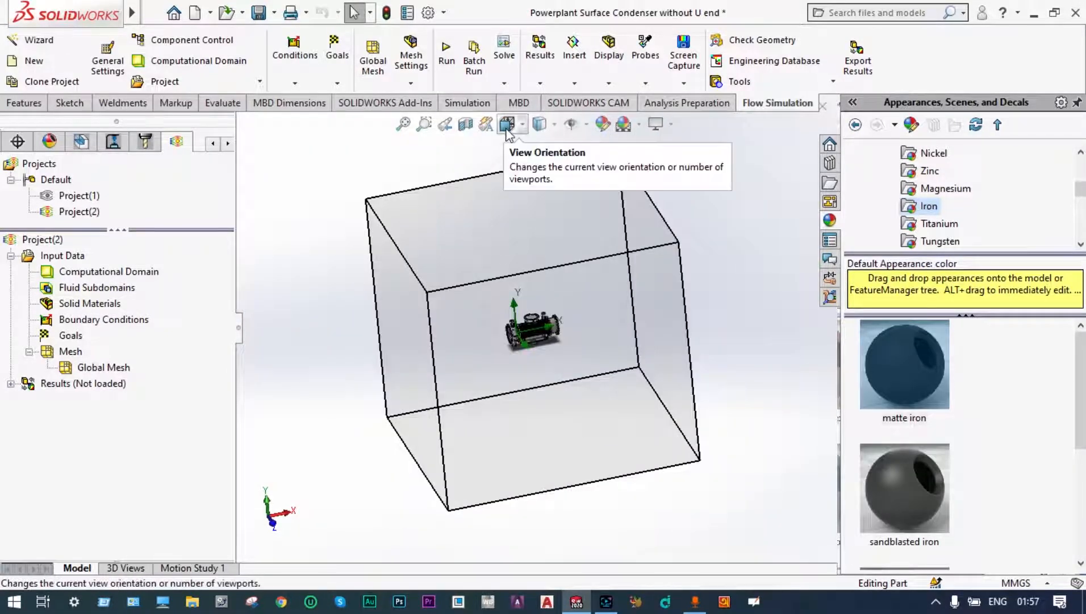
left_click(506, 129)
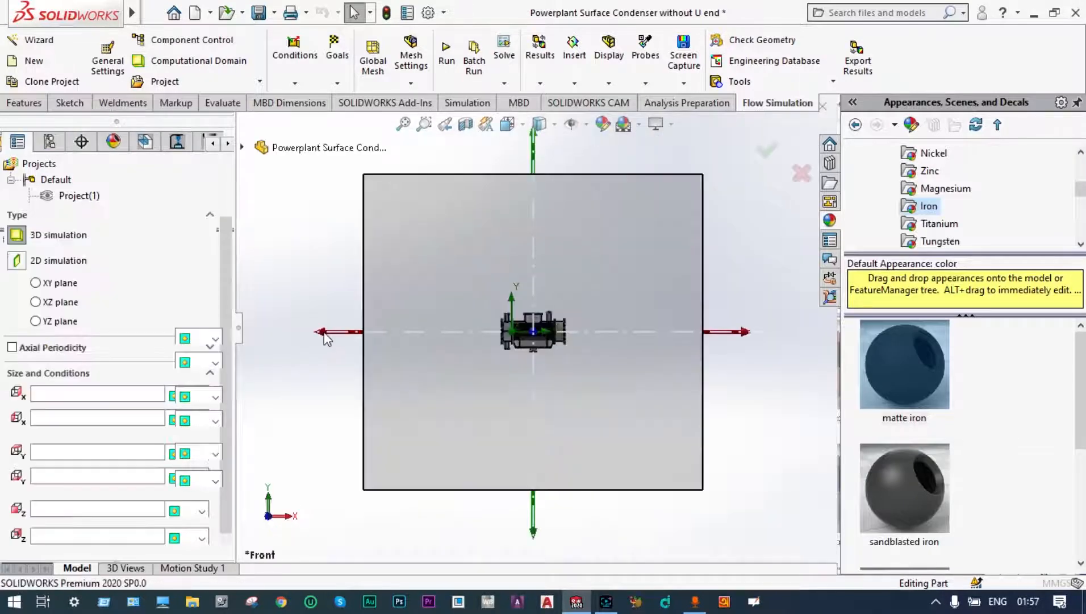
left_click_drag(325, 338, 459, 357)
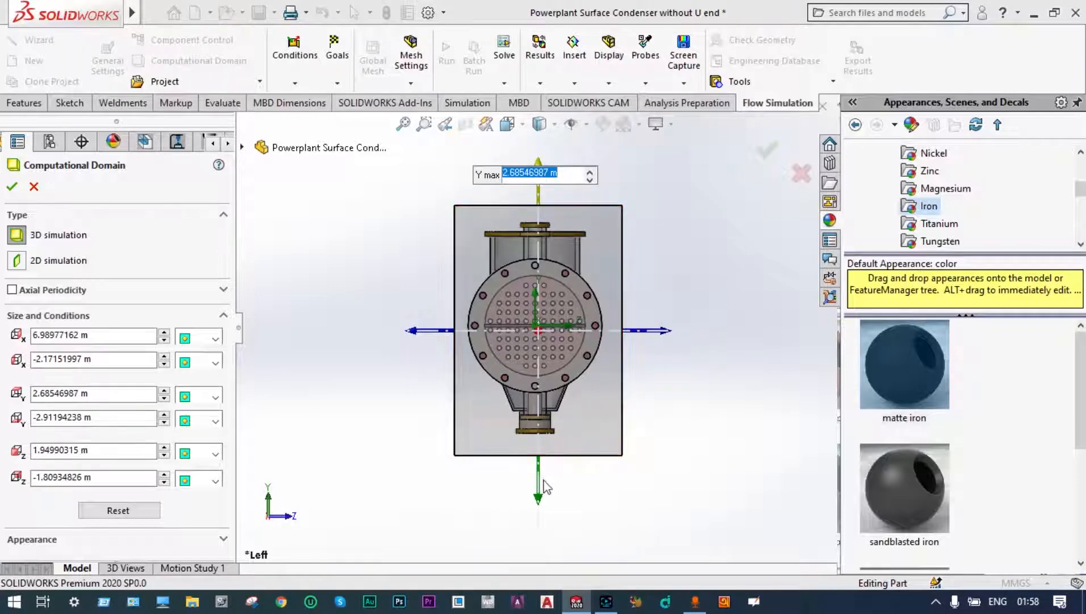
left_click_drag(538, 499, 539, 484)
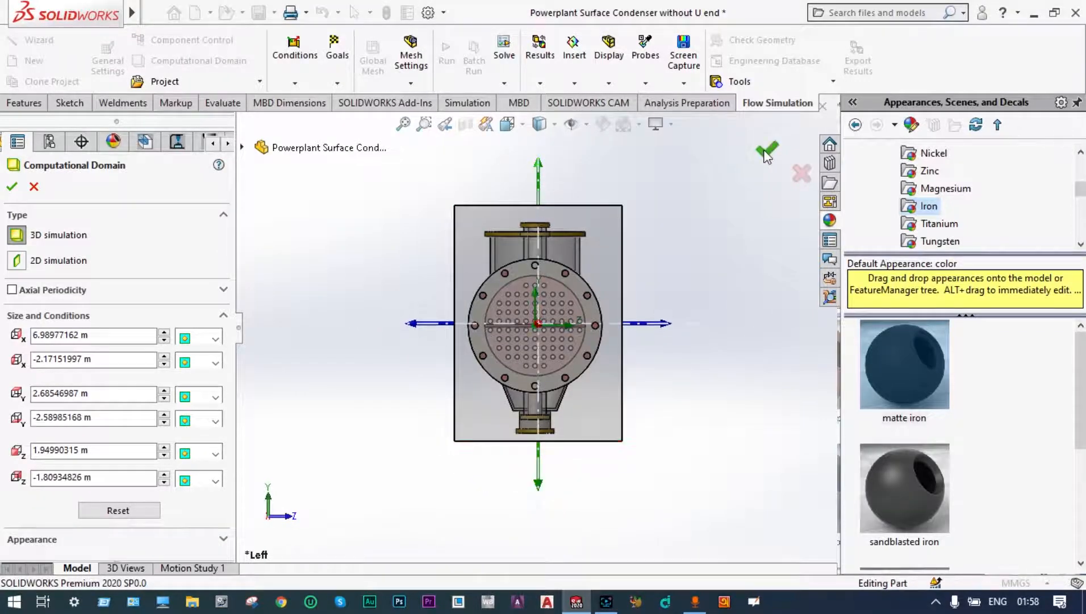
left_click(767, 156)
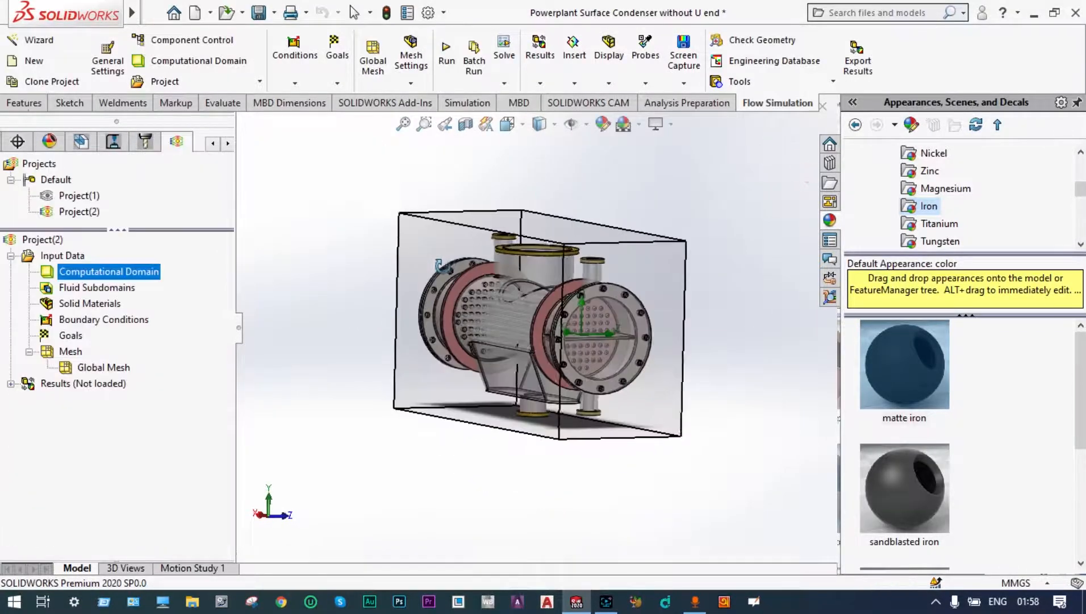
Step: Hide the computational domain box and show the condenser's interior with a lengthwise section view
middle_click_drag(440, 263, 282, 337)
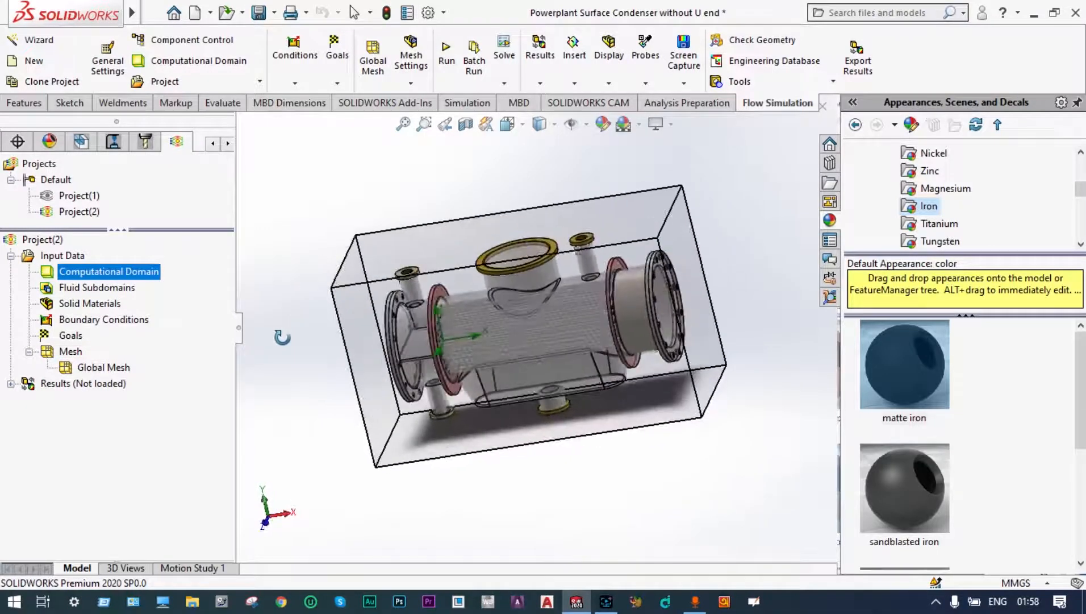
right_click(140, 274)
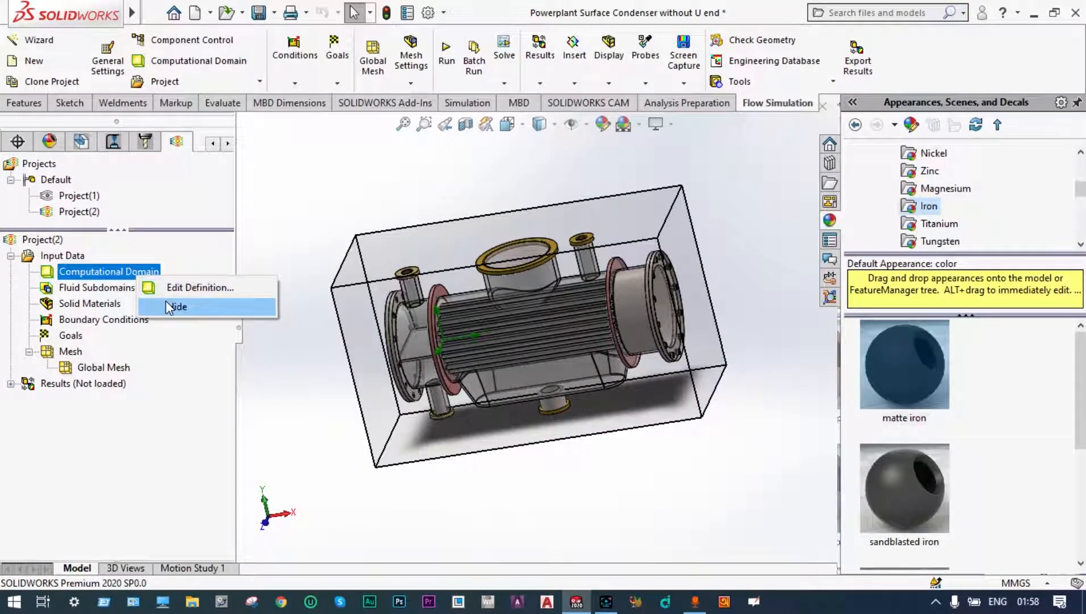
left_click(169, 306)
middle_click_drag(336, 216, 322, 245)
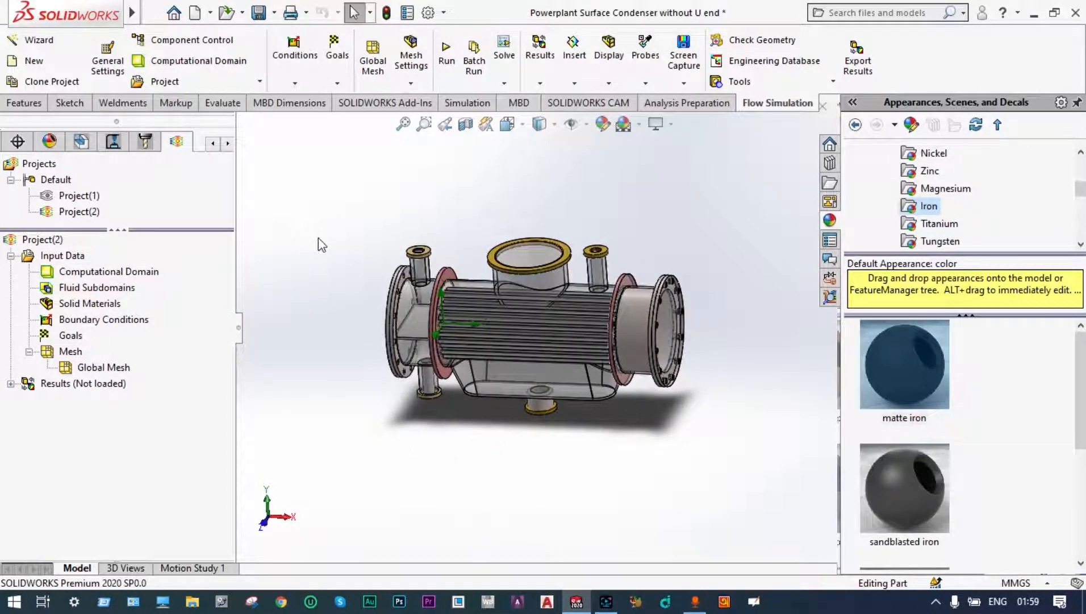
left_click(465, 124)
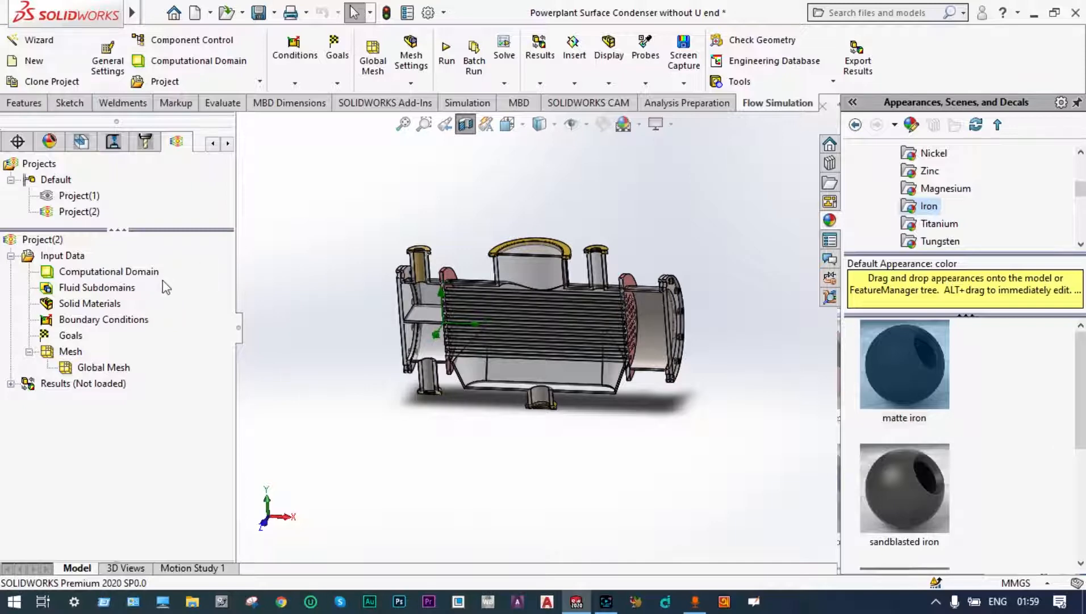
Step: Insert a fluid subdomain for air and steam in the shell-side volume, selecting the inner lid face of the large upper nozzle
right_click(134, 292)
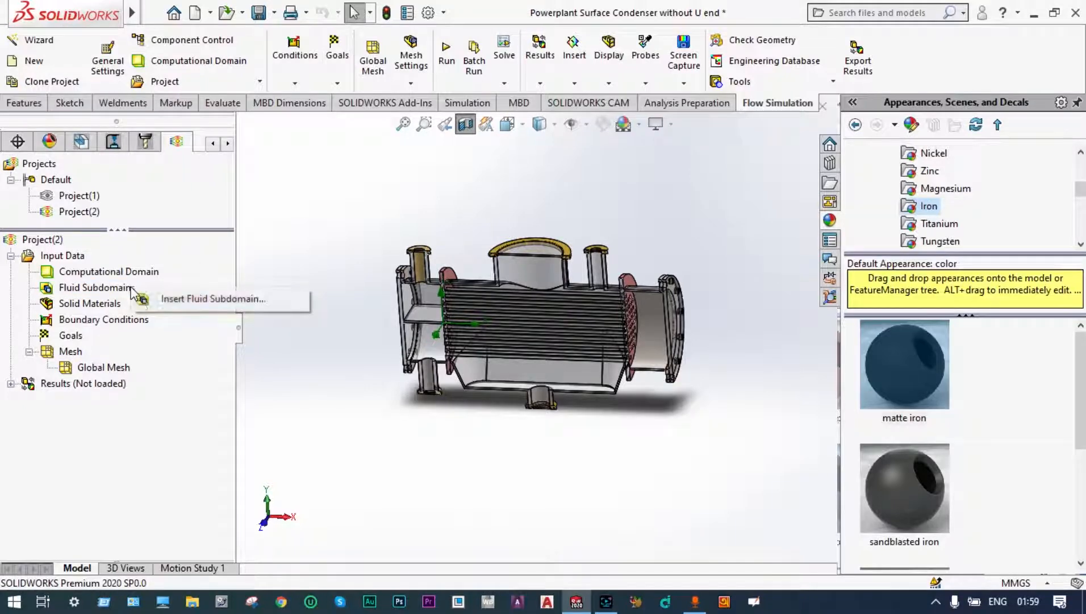
left_click(159, 299)
middle_click_drag(479, 218, 493, 175)
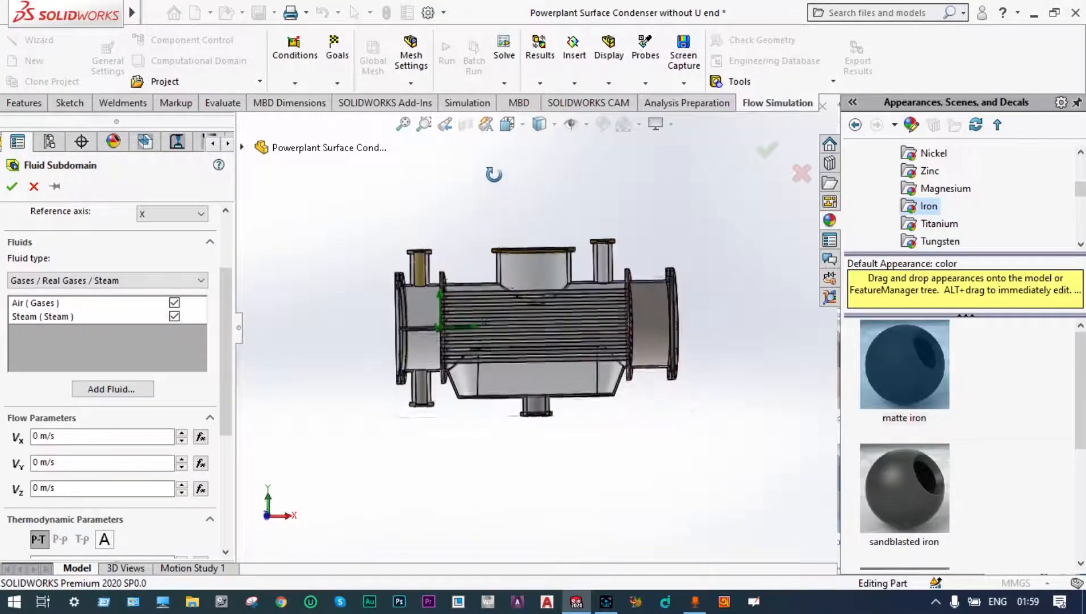
scroll(517, 242, "up", 1)
middle_click_drag(518, 241, 523, 167)
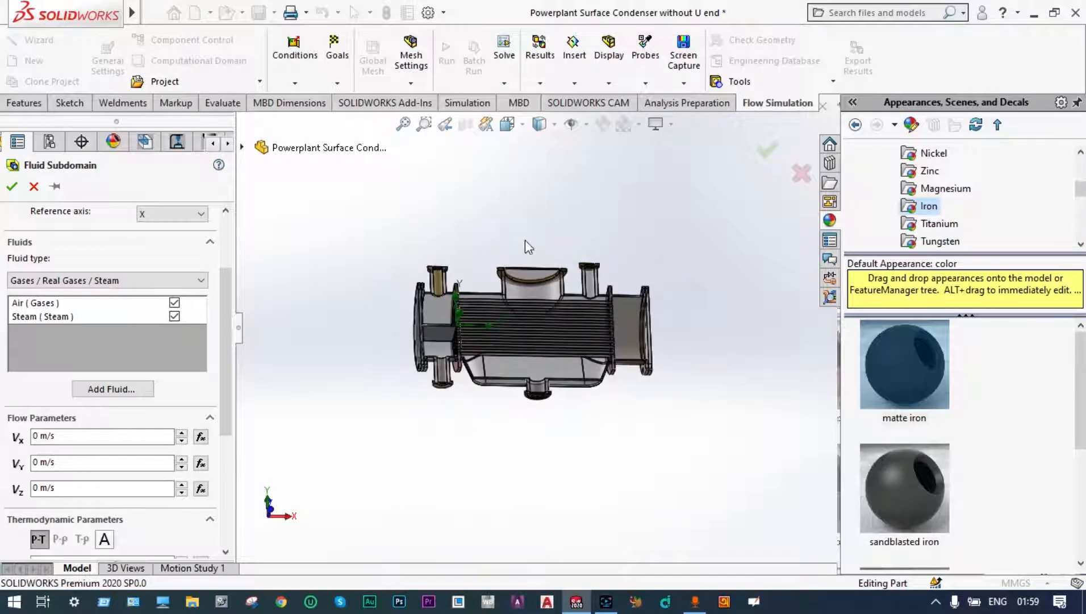
scroll(526, 242, "down", 2)
left_click(539, 285)
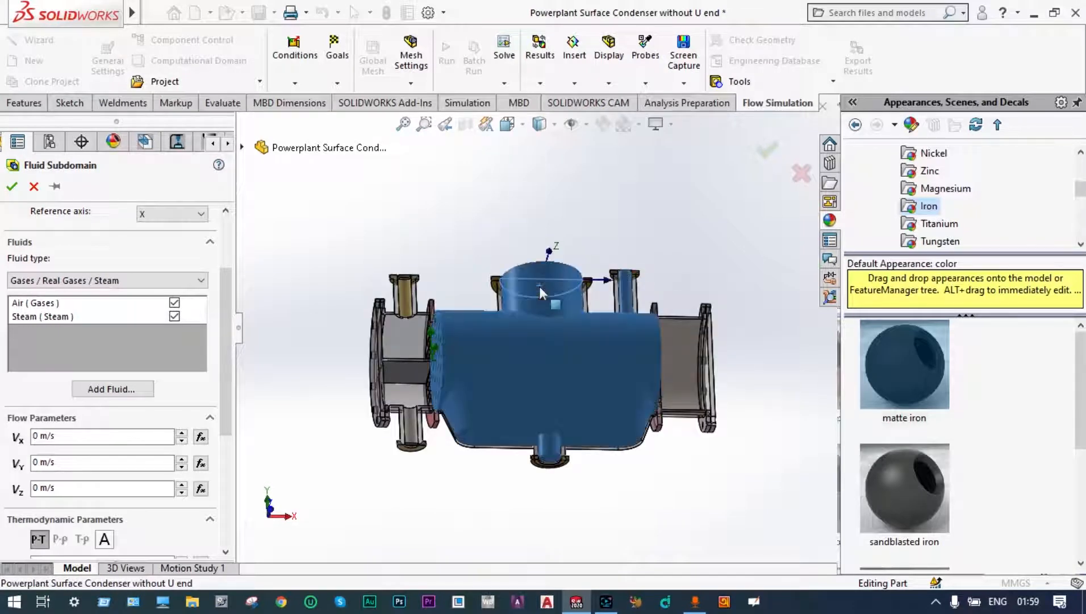
Step: Set the shell-side fluid subdomain's temperature to 100 °C and accept the subdomain
left_click_drag(229, 296, 227, 390)
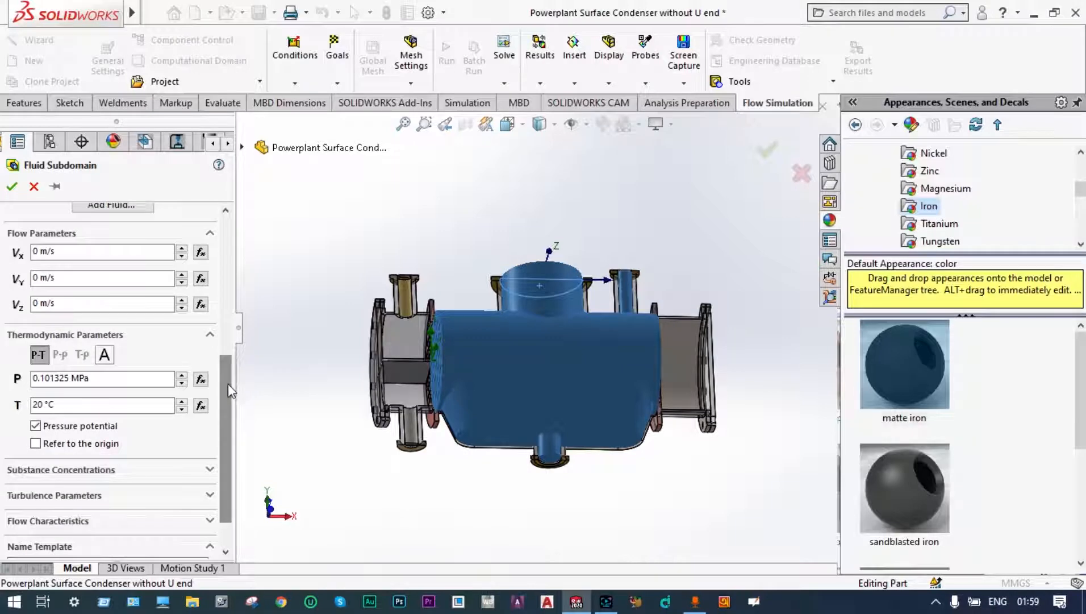
left_click(46, 404)
key("BackSpace")
key("BackSpace")
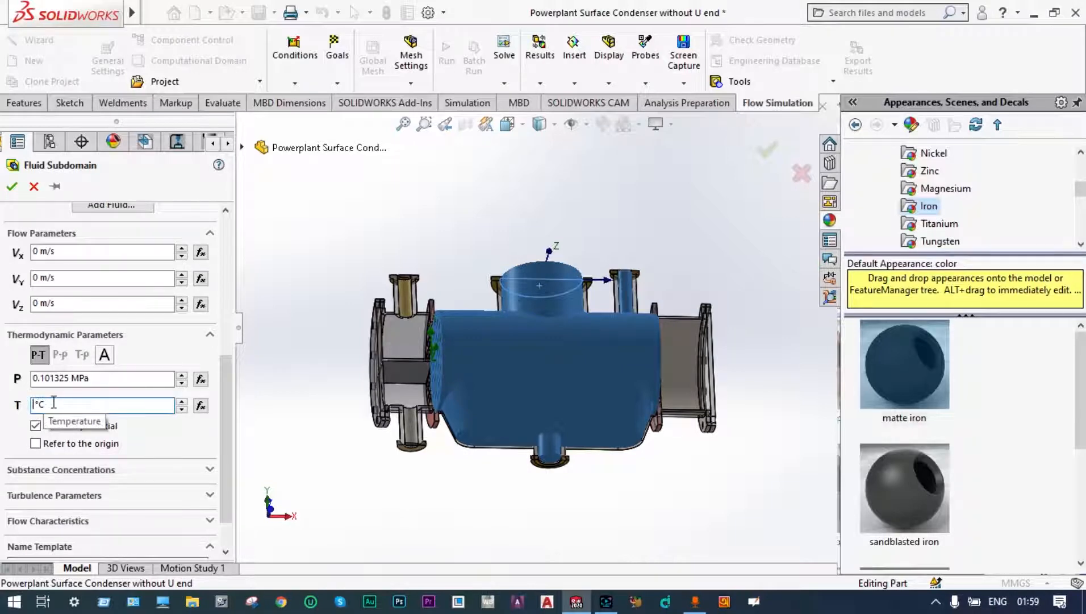
type("100")
left_click(10, 190)
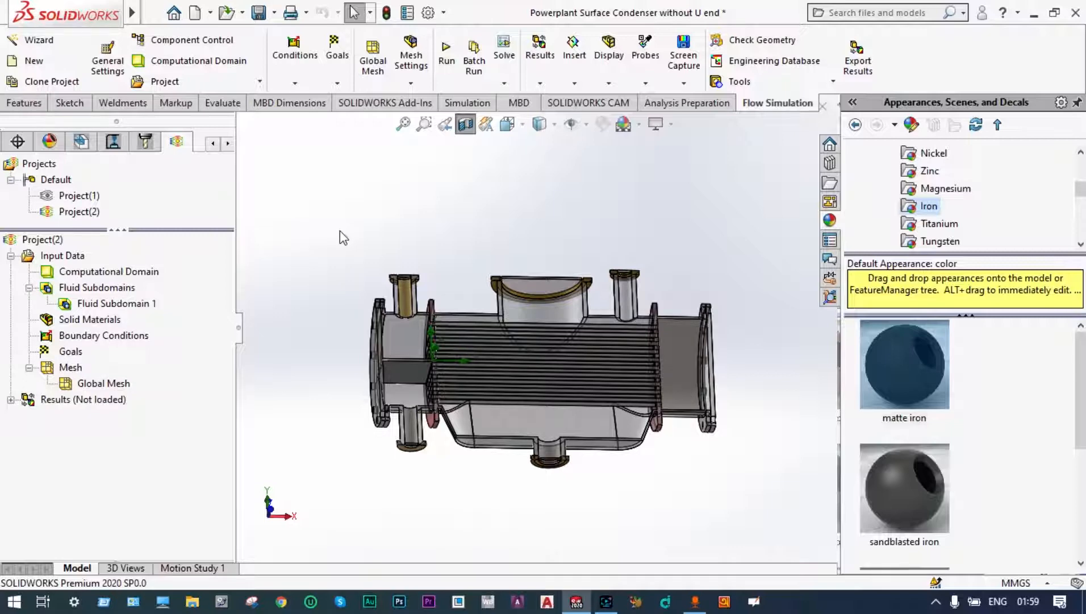
Step: Insert a second fluid subdomain with a liquid fluid type and set its temperature to 0 °C
right_click(129, 293)
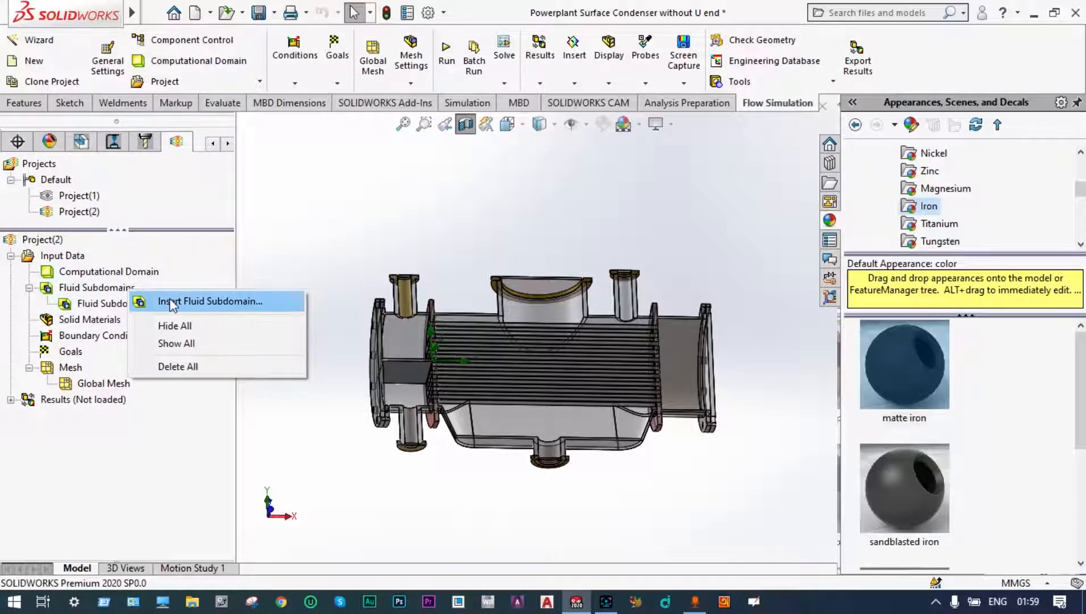
left_click(227, 285)
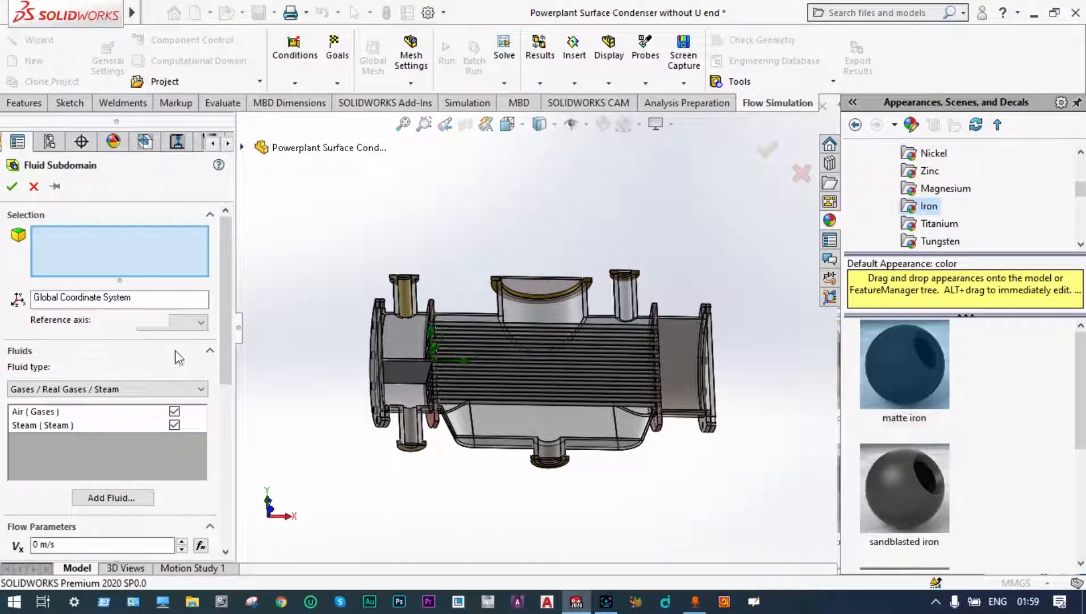
left_click(200, 389)
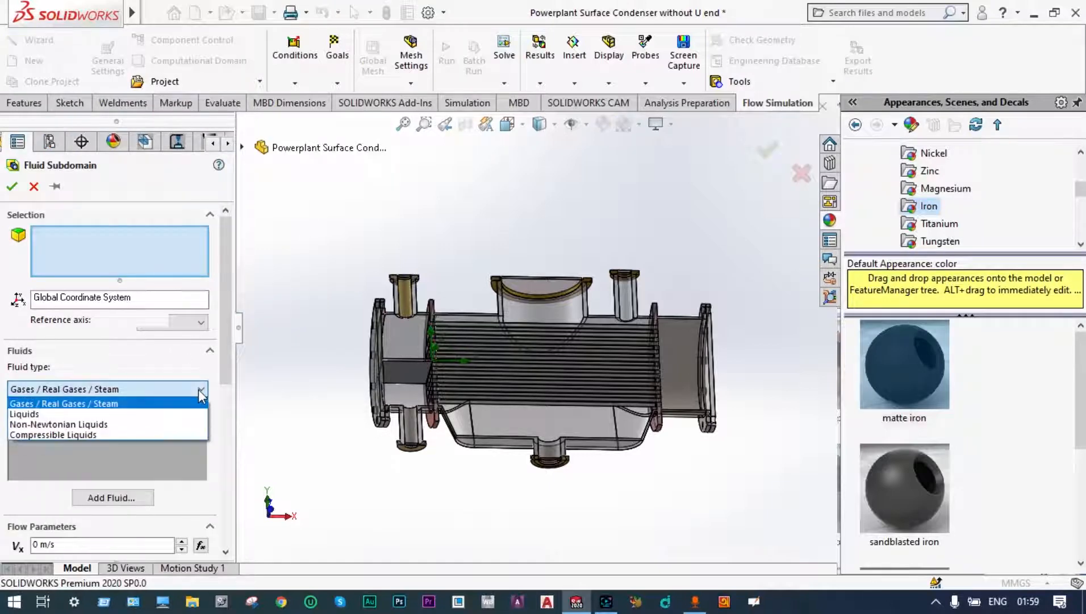
left_click(43, 484)
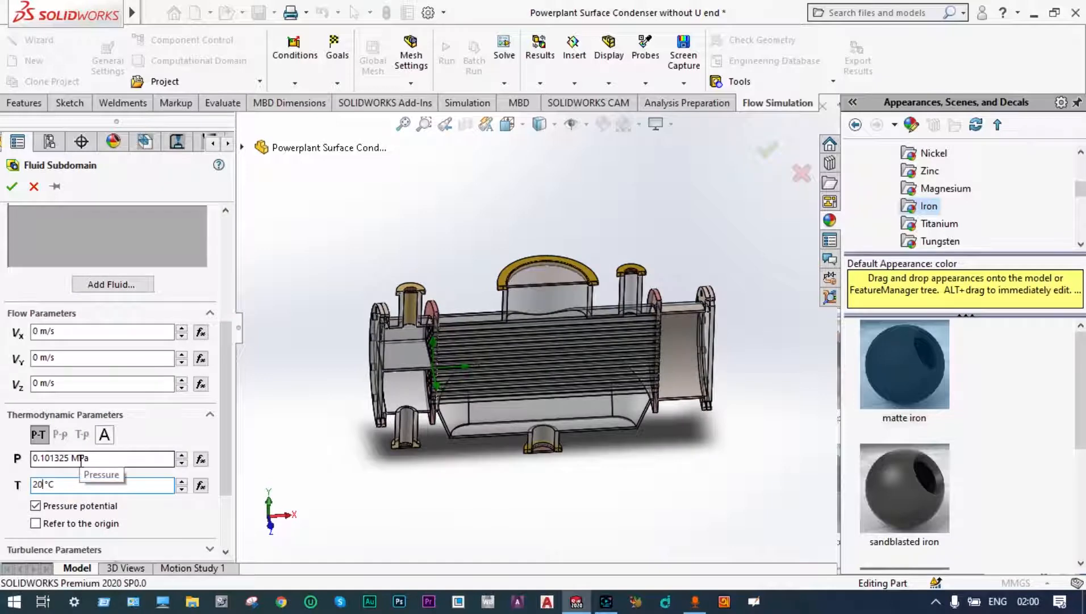
key("BackSpace")
key("BackSpace")
type("0")
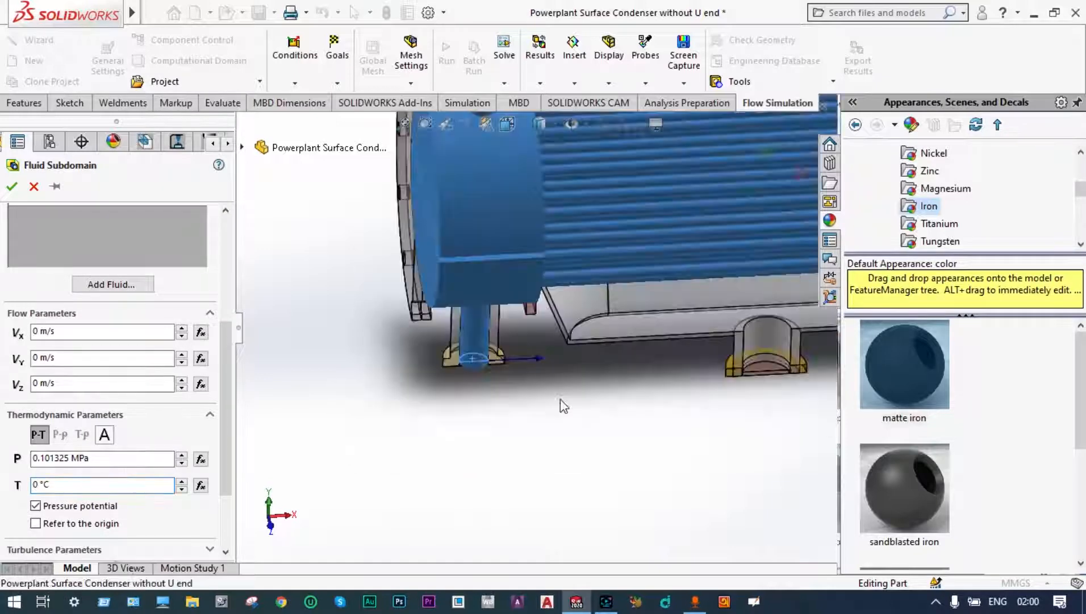
Step: Apply the liquid subdomain to the tube-side volume, using the lid of the lower water-box nozzle, and accept it
scroll(560, 399, "up", 4)
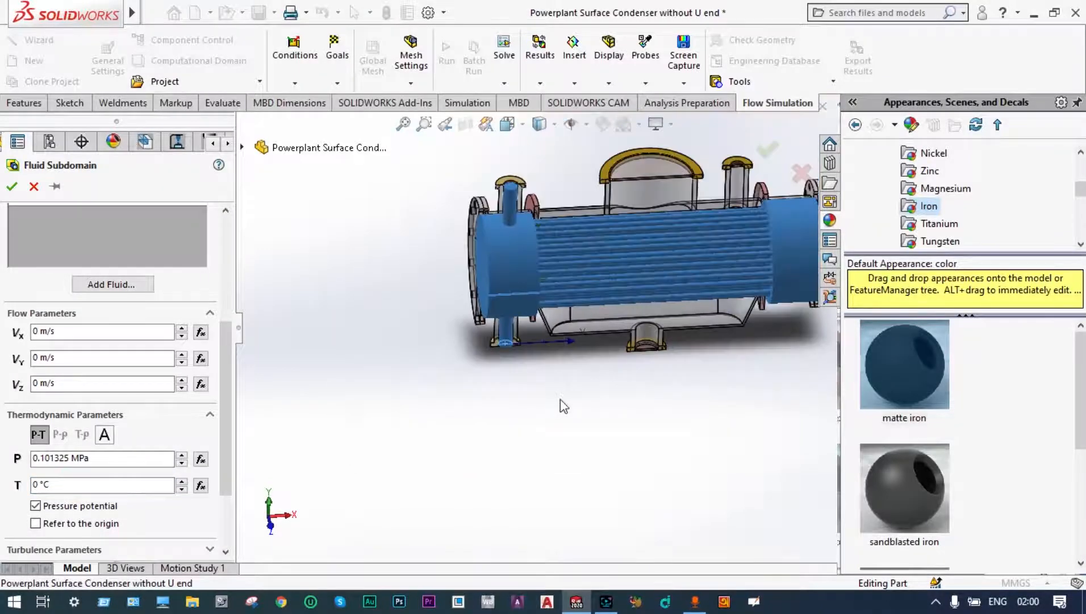
scroll(561, 406, "up", 2)
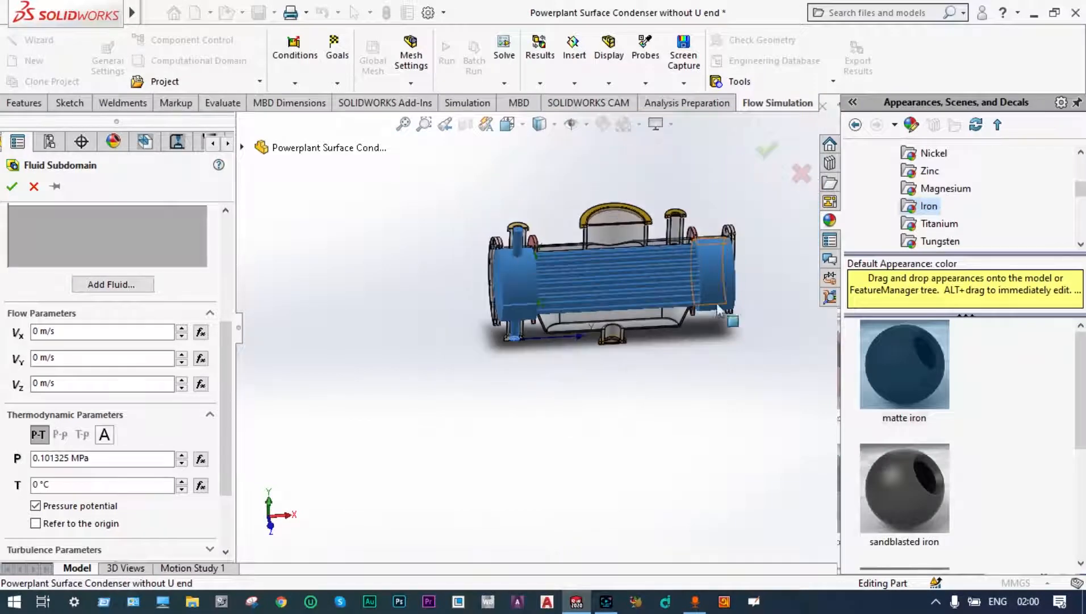
left_click(767, 150)
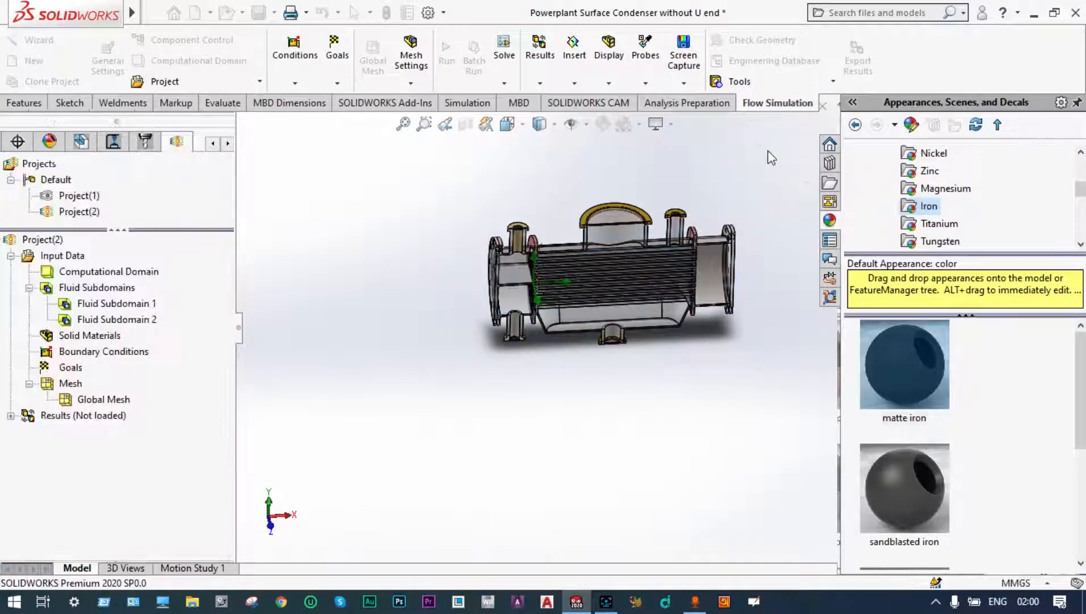
right_click(130, 293)
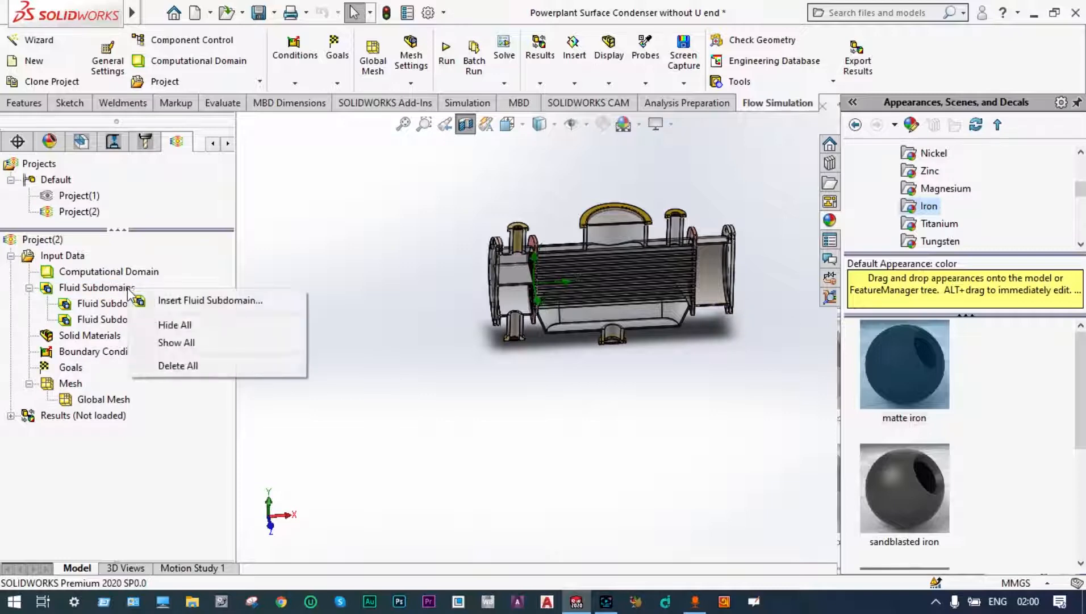
left_click(181, 299)
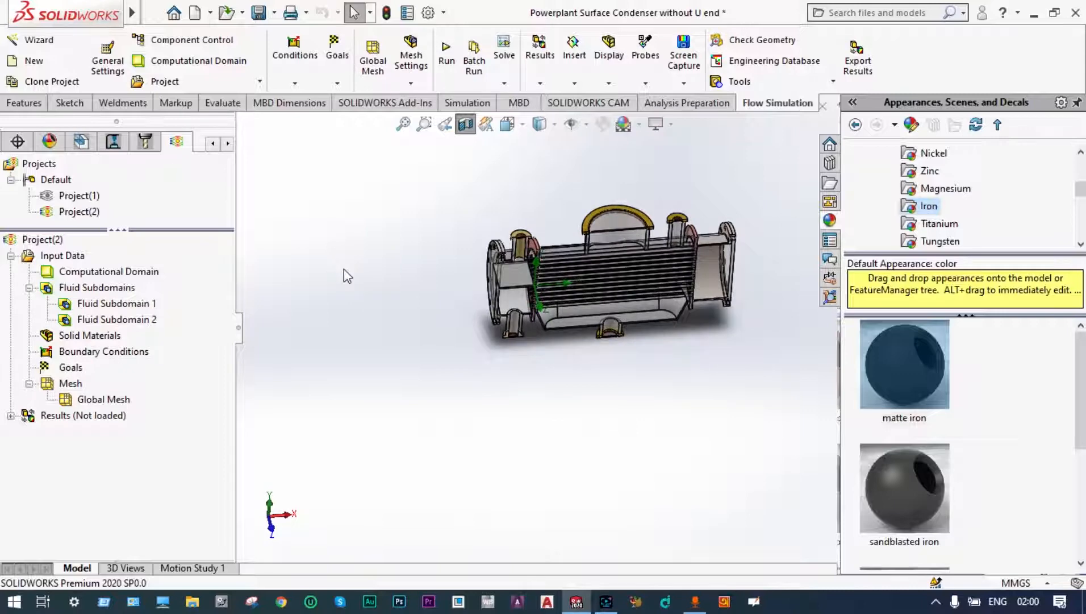
Step: Insert an Inlet Mass Flow boundary condition and set its mass flow rate to 1 kg/s
right_click(109, 351)
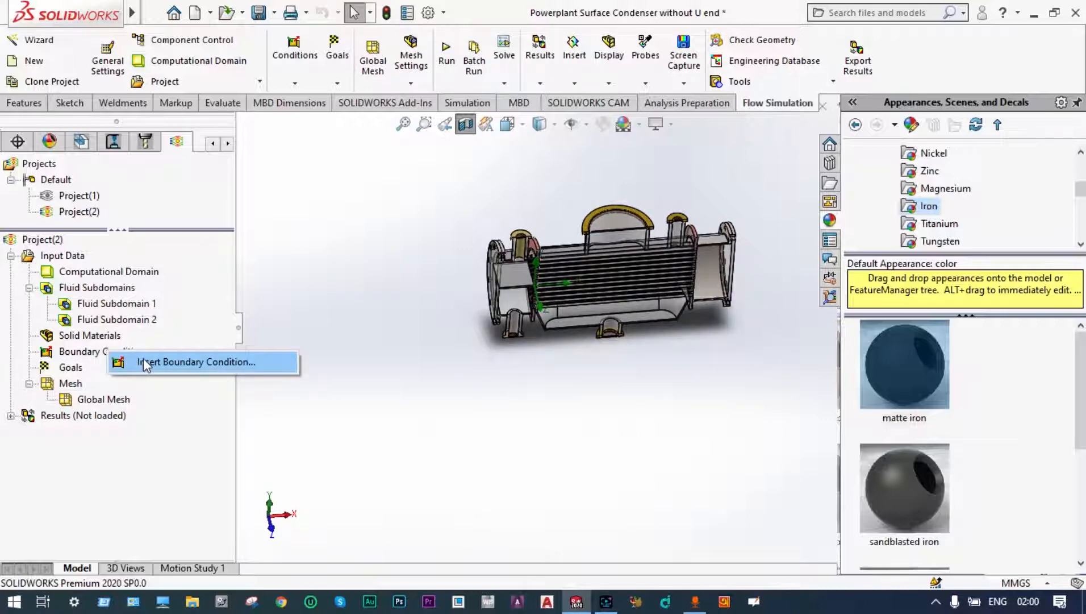
left_click(144, 361)
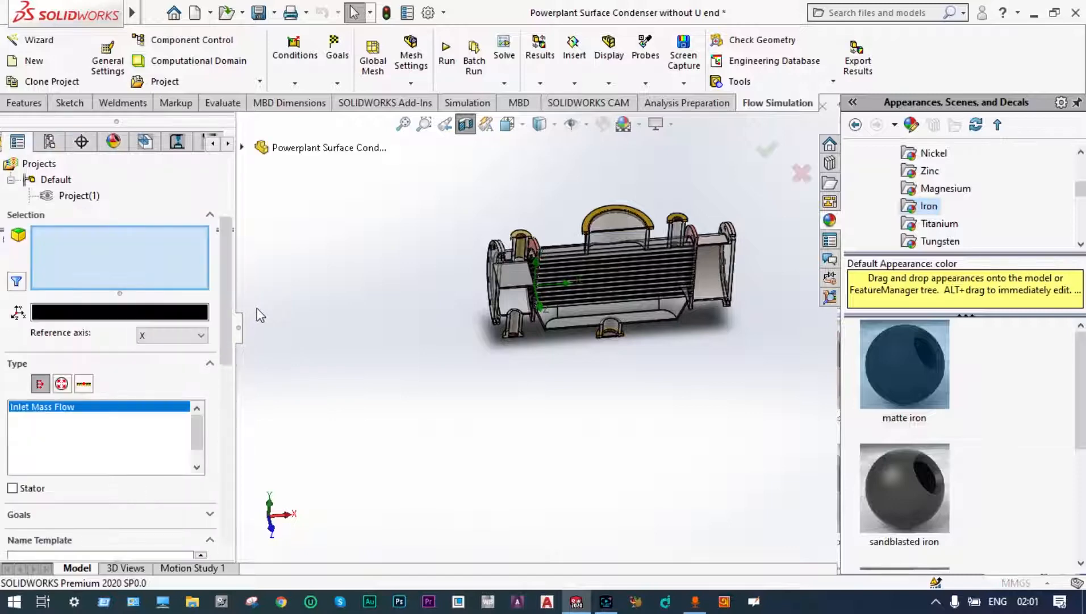
left_click_drag(228, 299, 227, 333)
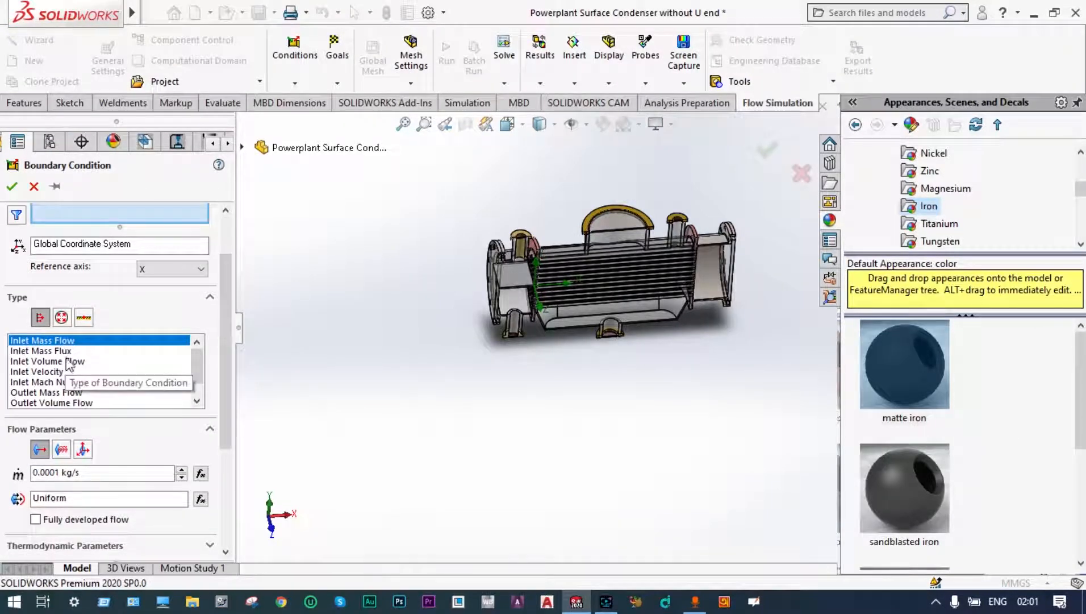
double_click(59, 472)
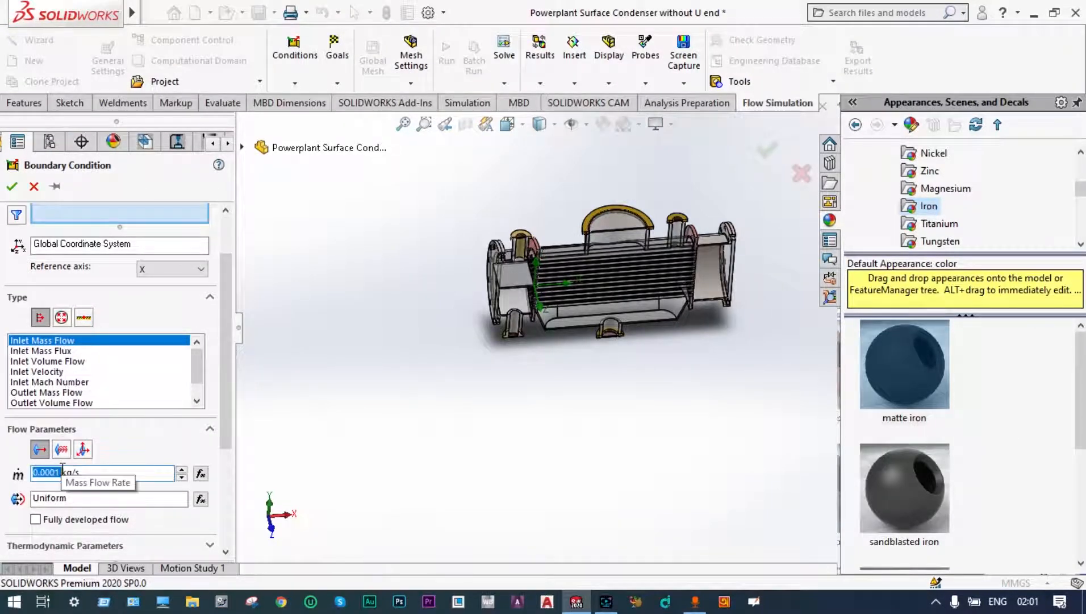
type("1")
Step: Set the inlet flow's temperature to 100 °C in the thermodynamic parameters
left_click_drag(224, 422, 224, 435)
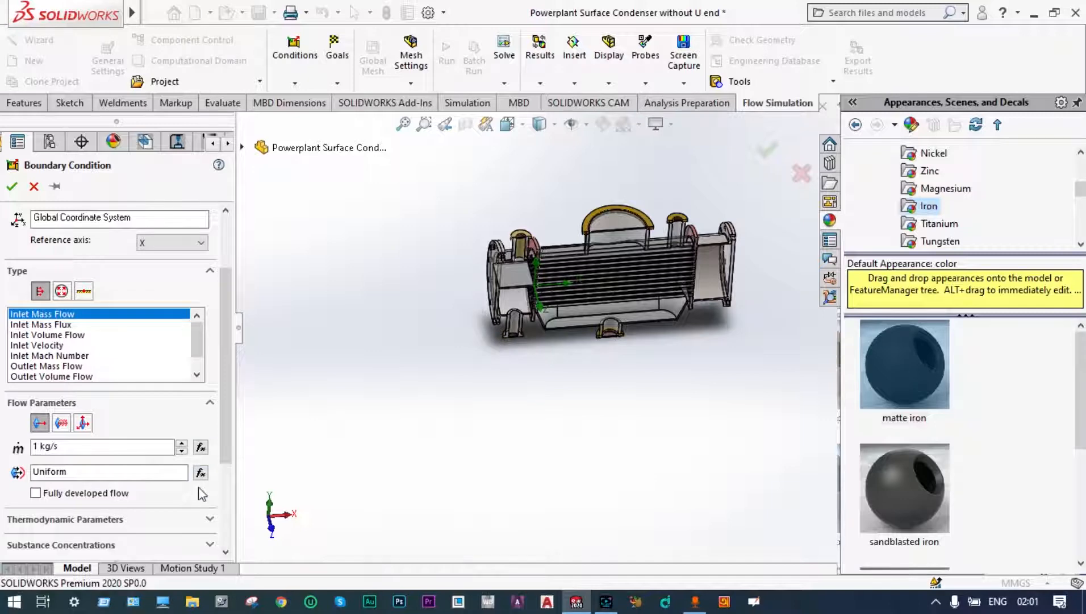
left_click(209, 522)
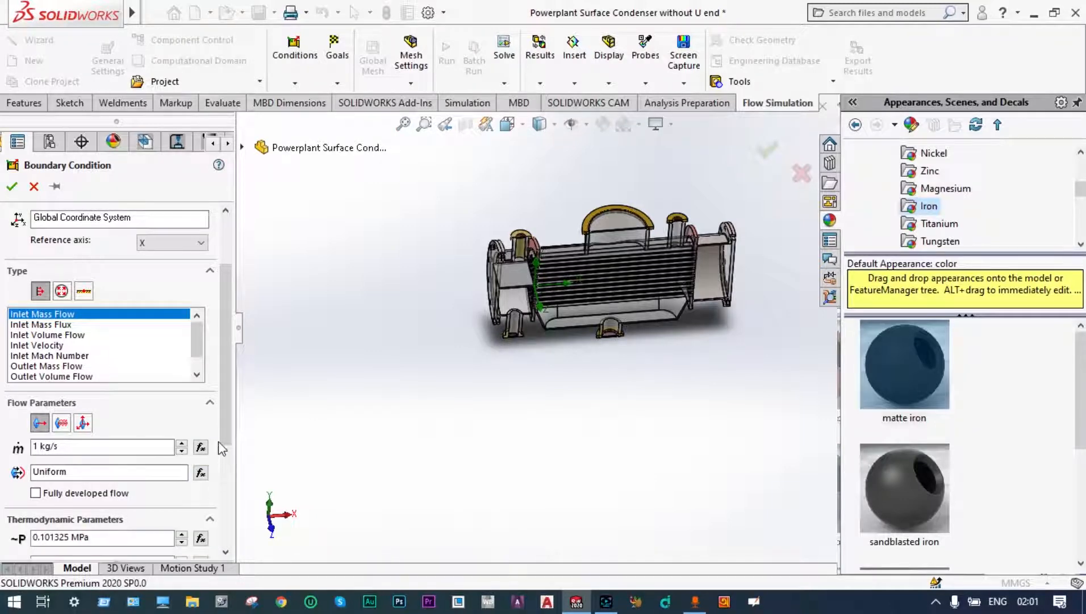
left_click_drag(221, 430, 222, 479)
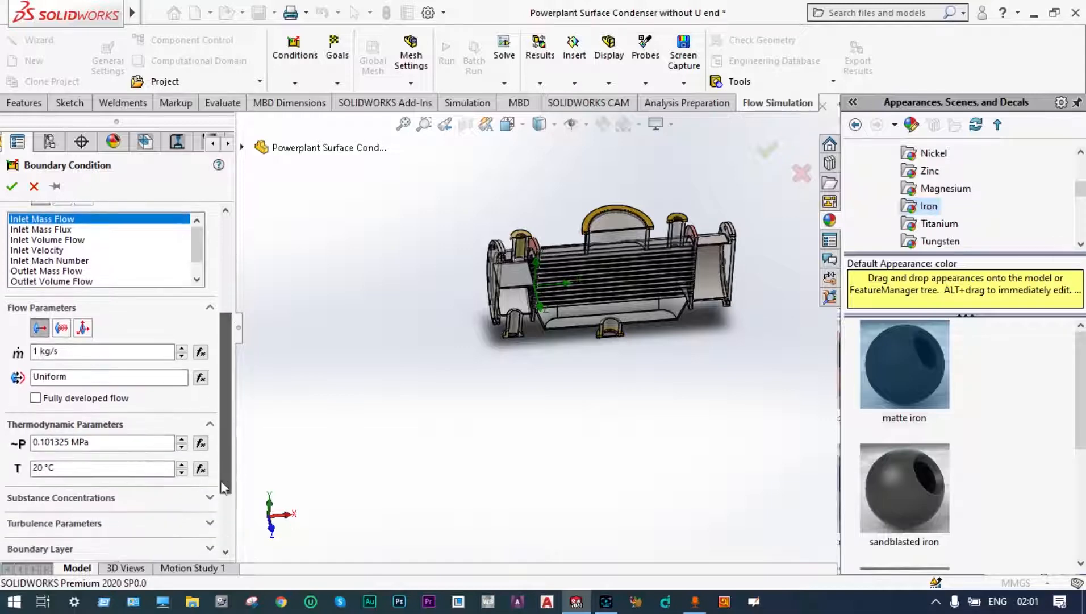
left_click(46, 466)
key("BackSpace")
key("BackSpace")
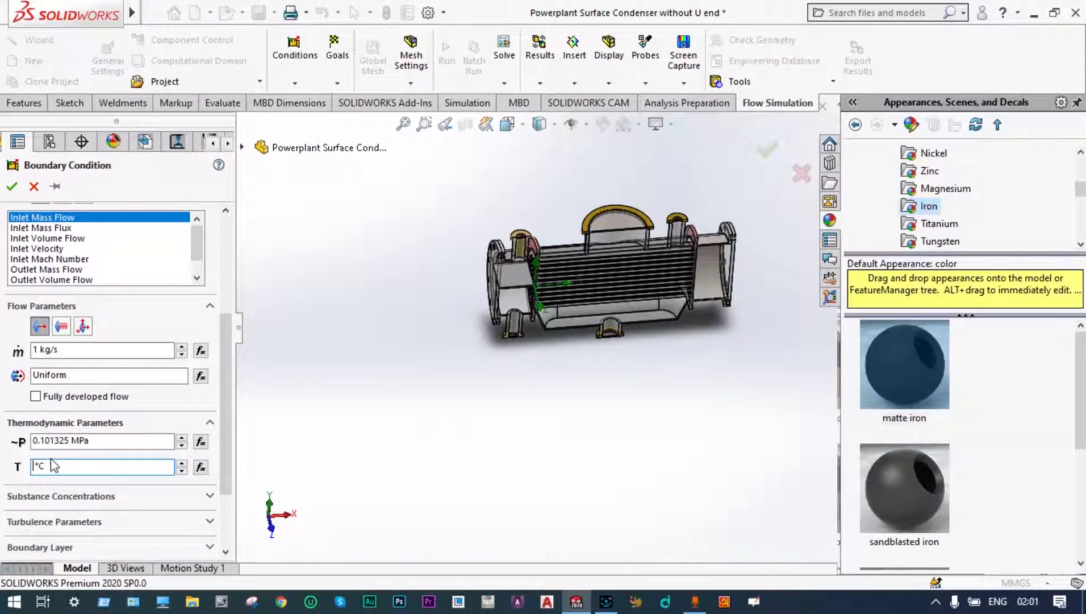
type("100")
Step: Set the inlet's mass fractions to 1 for steam and 0 for air
left_click(209, 496)
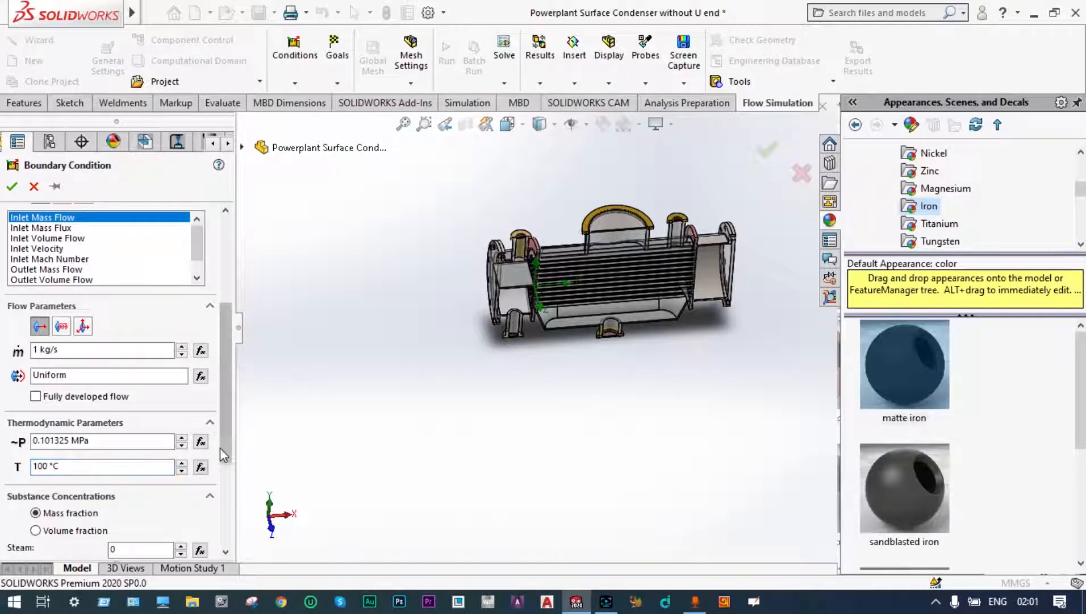
left_click_drag(225, 437, 232, 524)
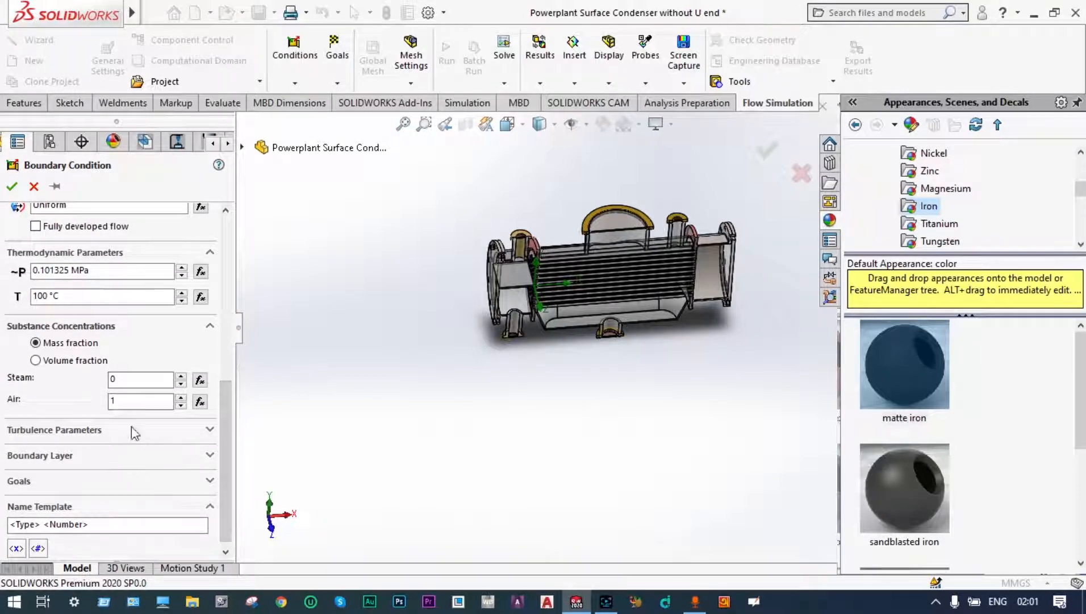
double_click(122, 380)
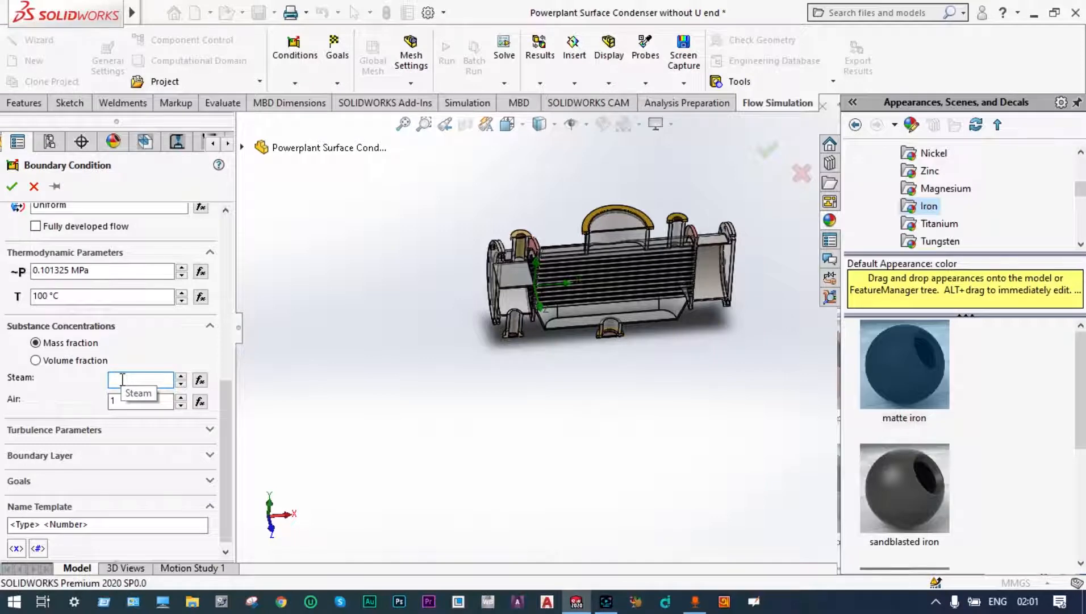
double_click(113, 401)
type("0")
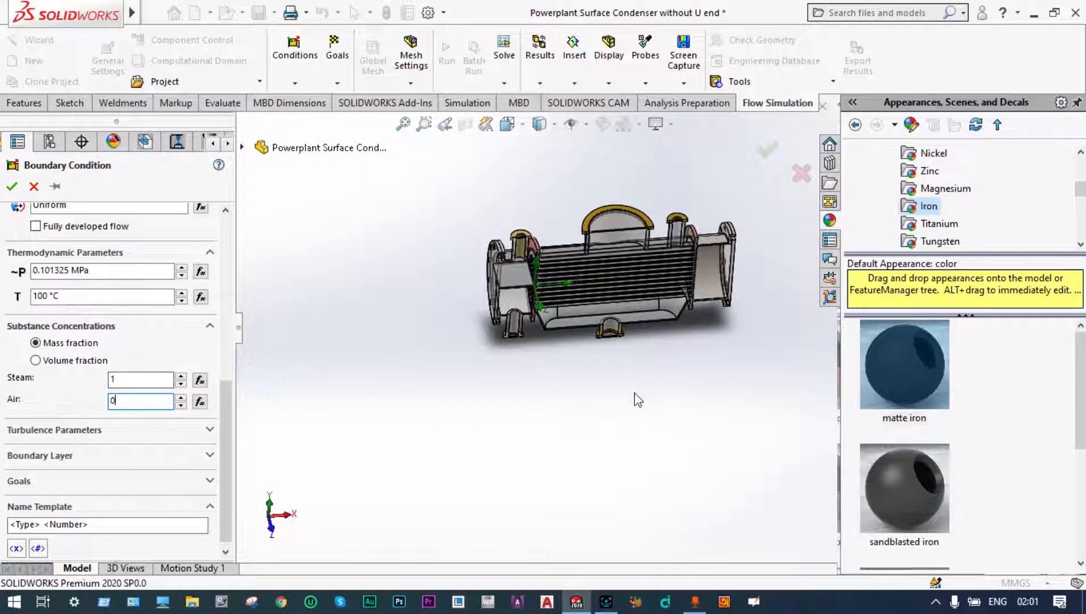
Step: Apply the inlet mass flow to the inner lid face of the large upper steam nozzle and accept it
middle_click_drag(635, 398, 668, 262)
scroll(606, 232, "down", 3)
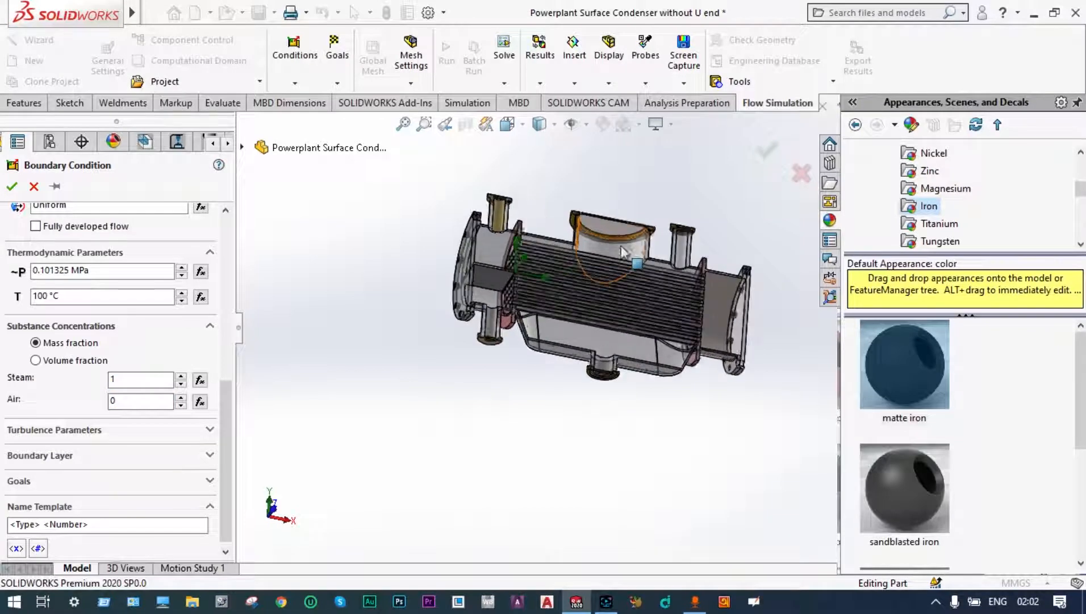
left_click(606, 232)
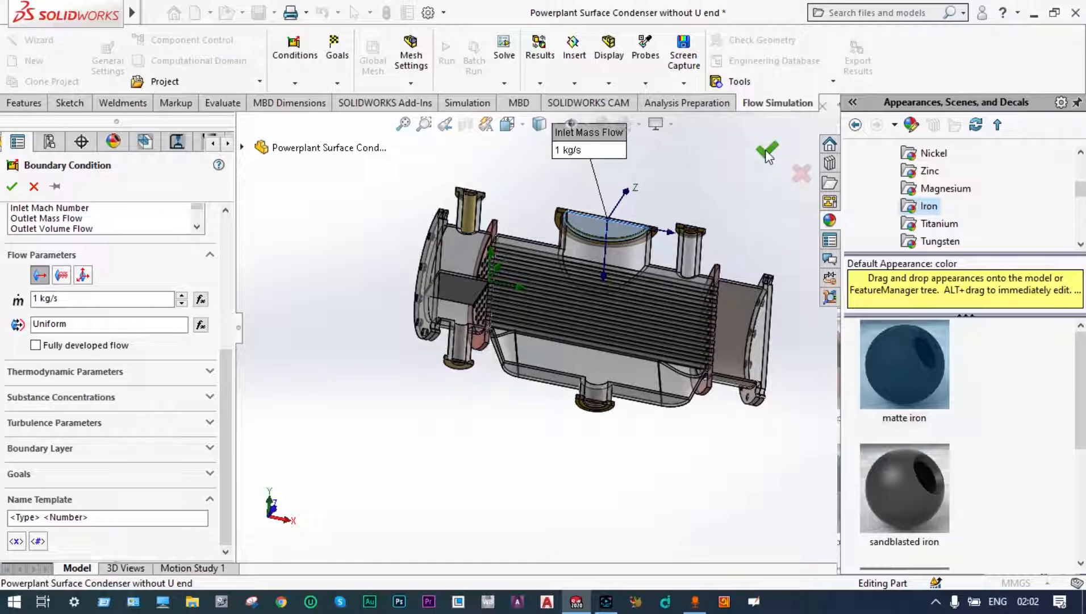
left_click(767, 150)
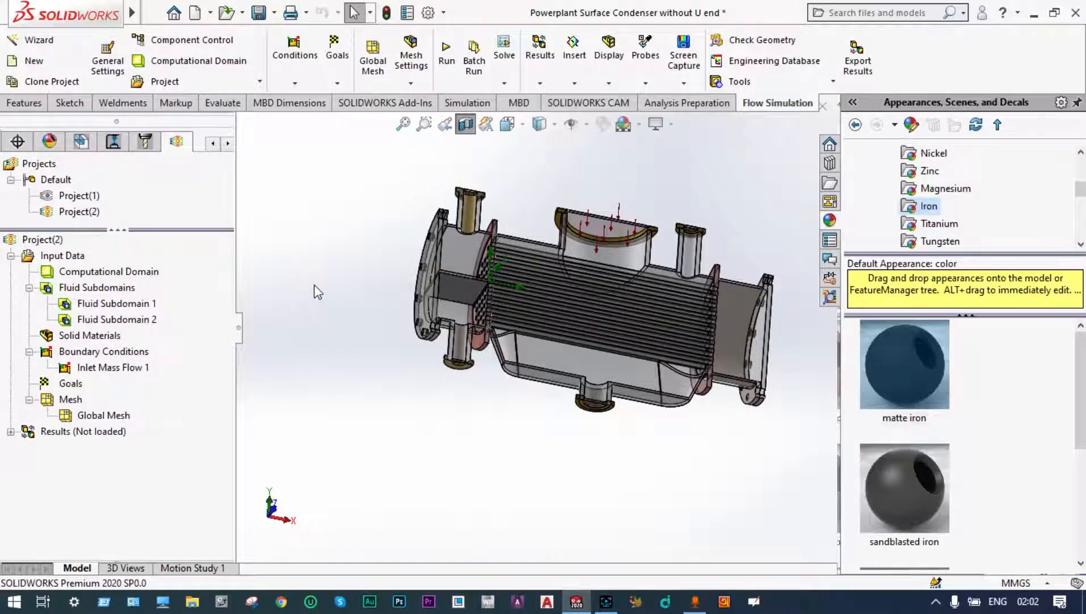
Step: Insert a second Inlet Mass Flow boundary condition and set its mass flow rate to 5 kg/s
right_click(122, 352)
left_click(153, 362)
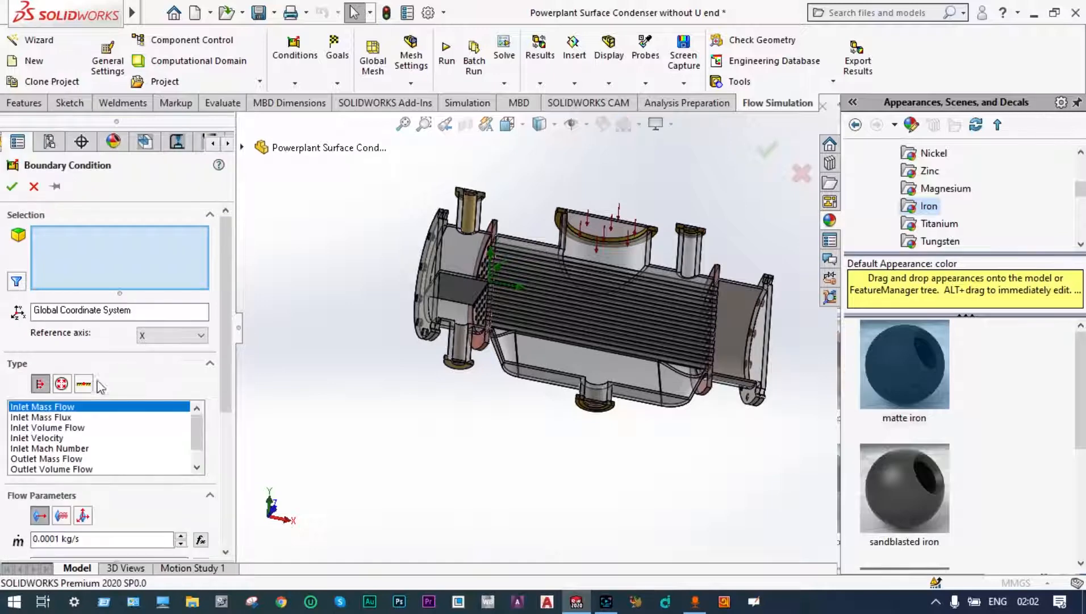
scroll(222, 360, "down", 5)
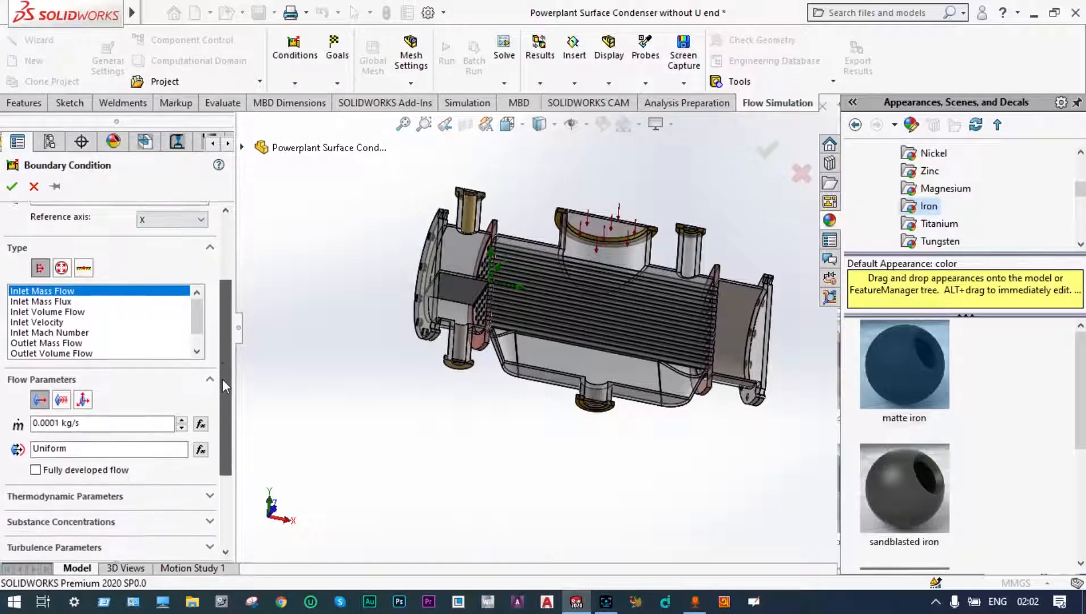
scroll(222, 386, "down", 1)
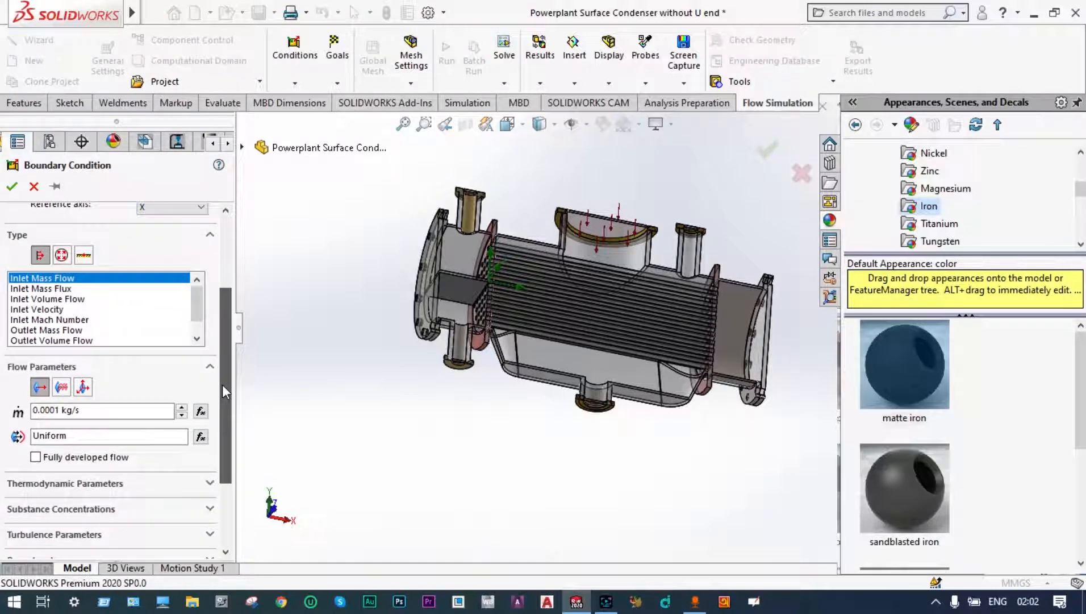
double_click(61, 408)
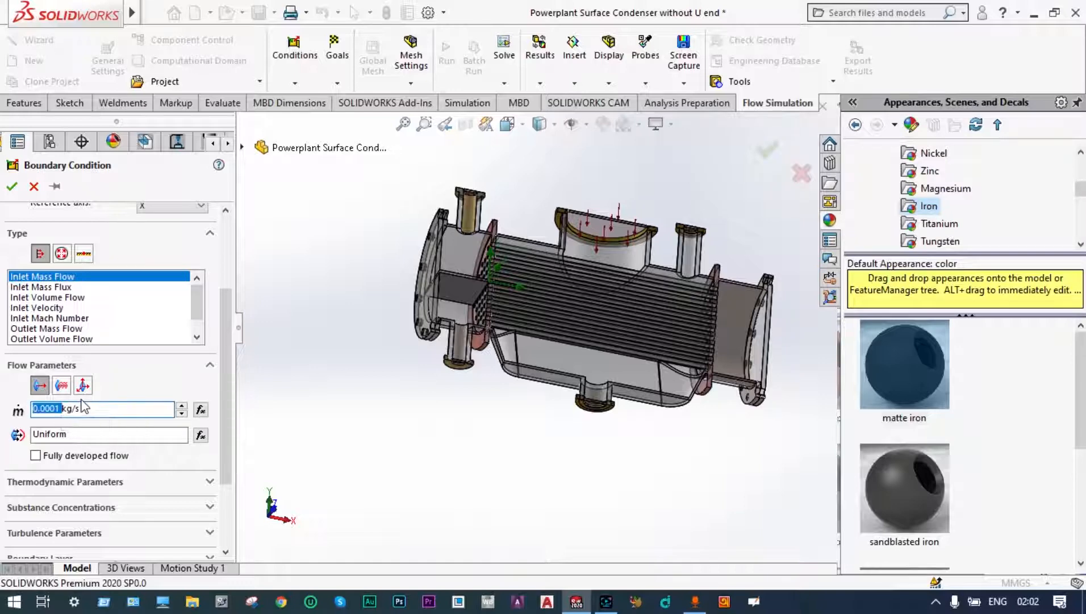
type("5")
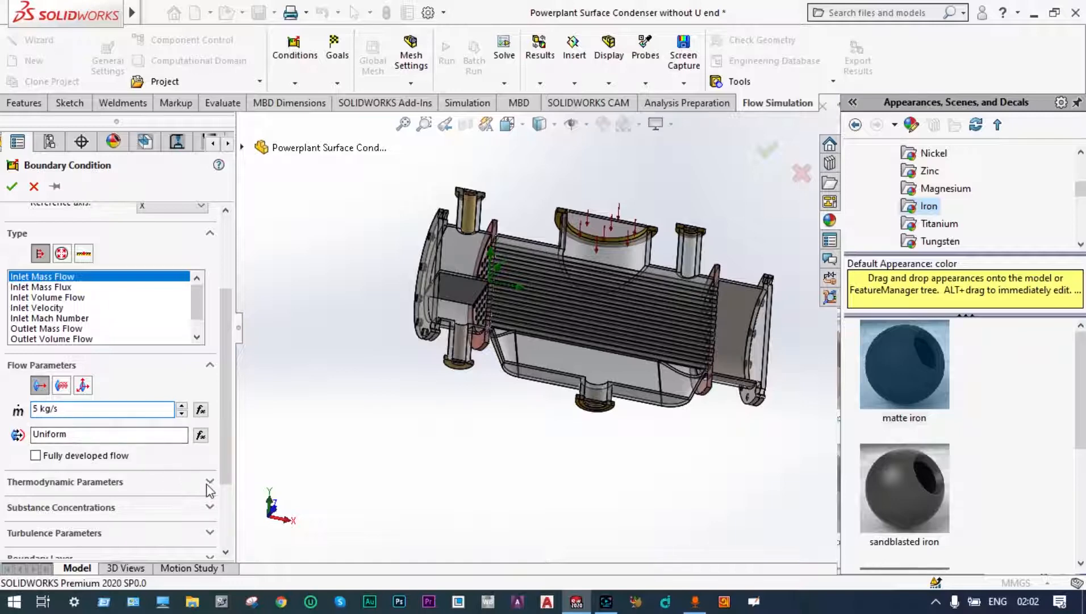
Step: Set the second inlet flow's temperature to 0 °C in the thermodynamic parameters
left_click_drag(219, 465, 220, 517)
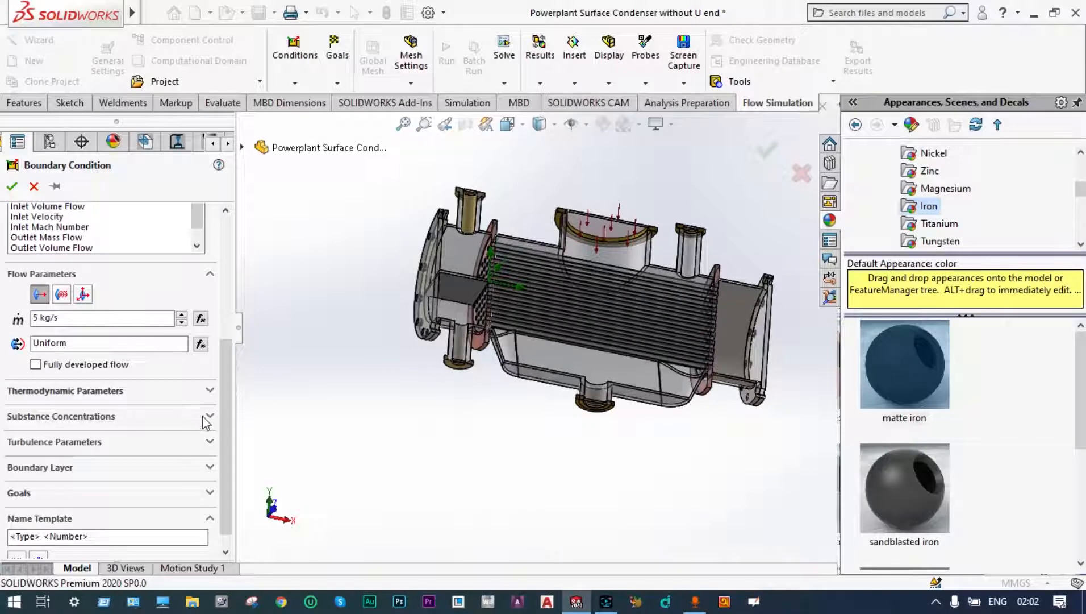
left_click(209, 391)
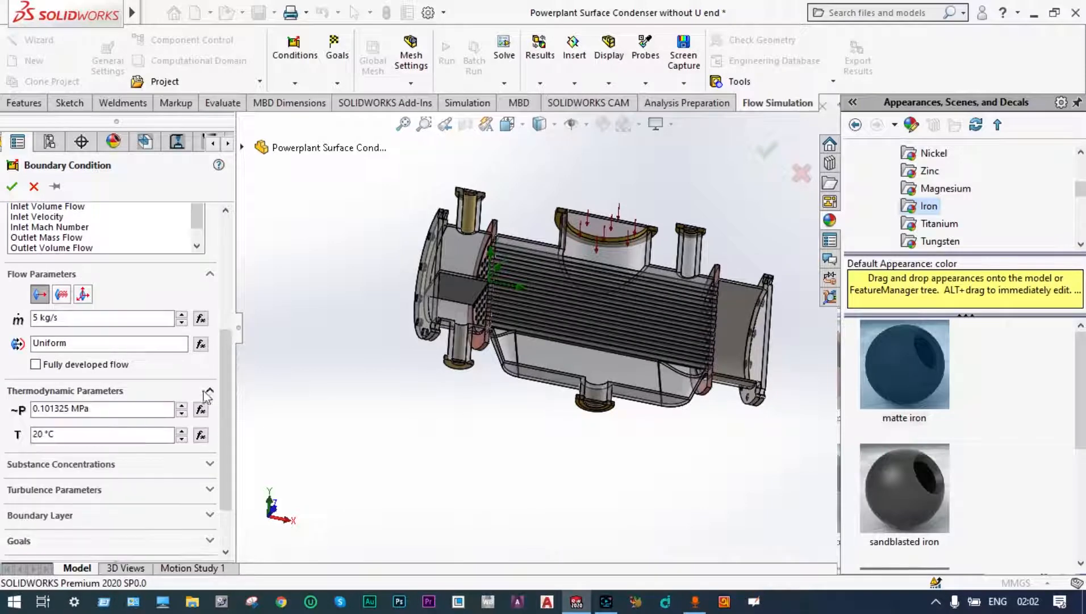
left_click(37, 435)
key("BackSpace")
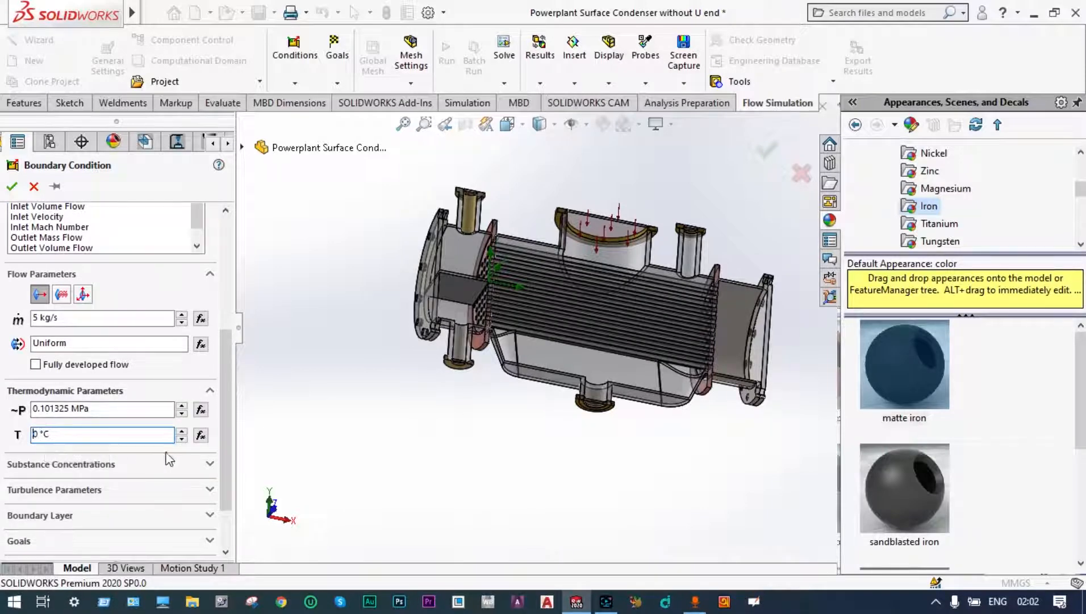
Step: Set the air mass fraction to 0 in the second inlet's substance concentrations
left_click(209, 464)
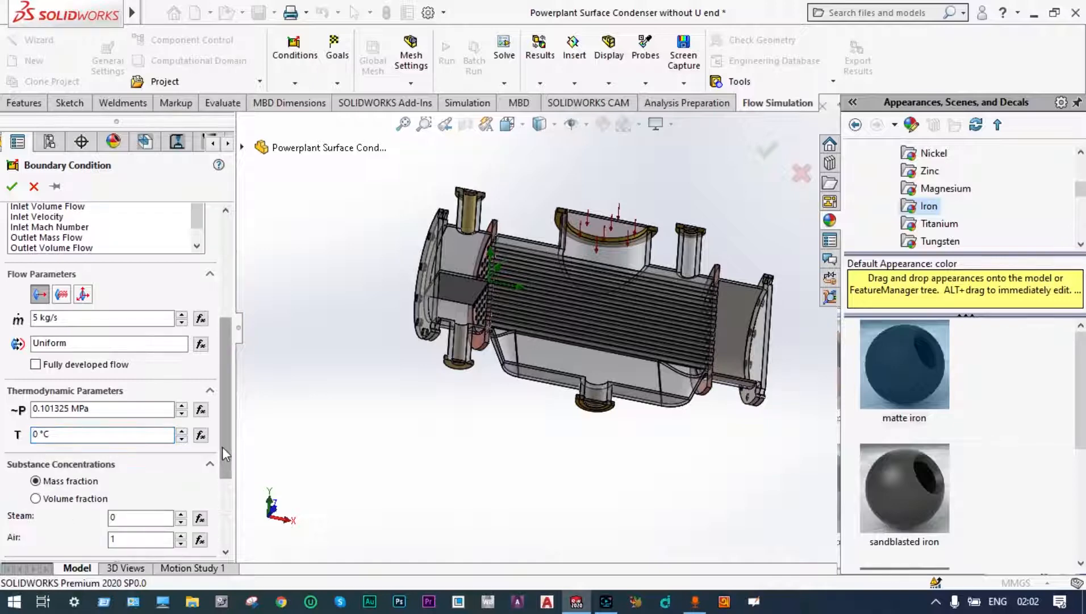
left_click_drag(222, 447, 222, 500)
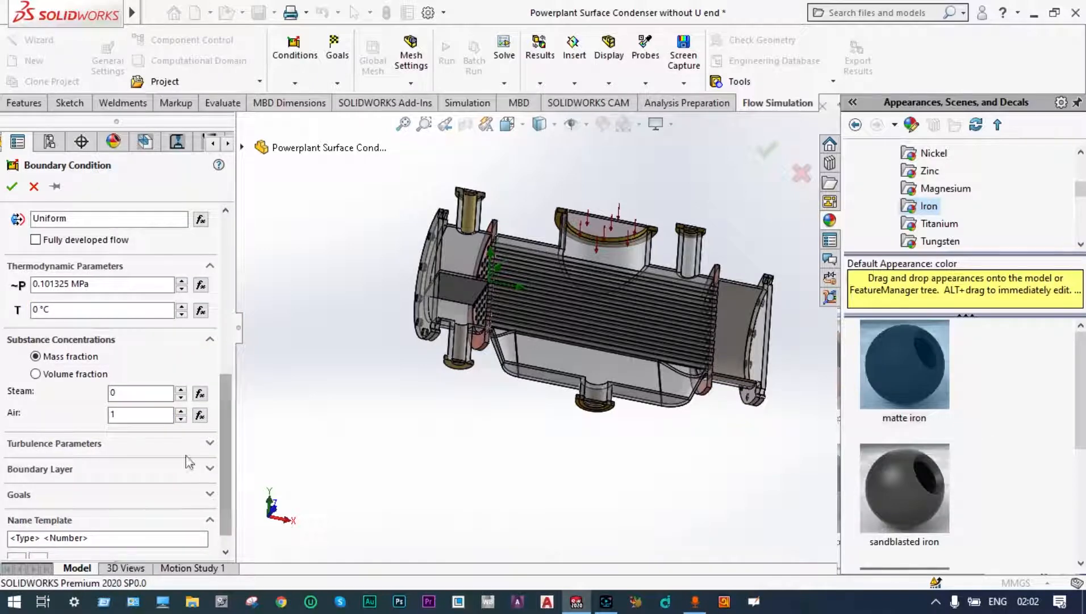
left_click(135, 414)
double_click(126, 413)
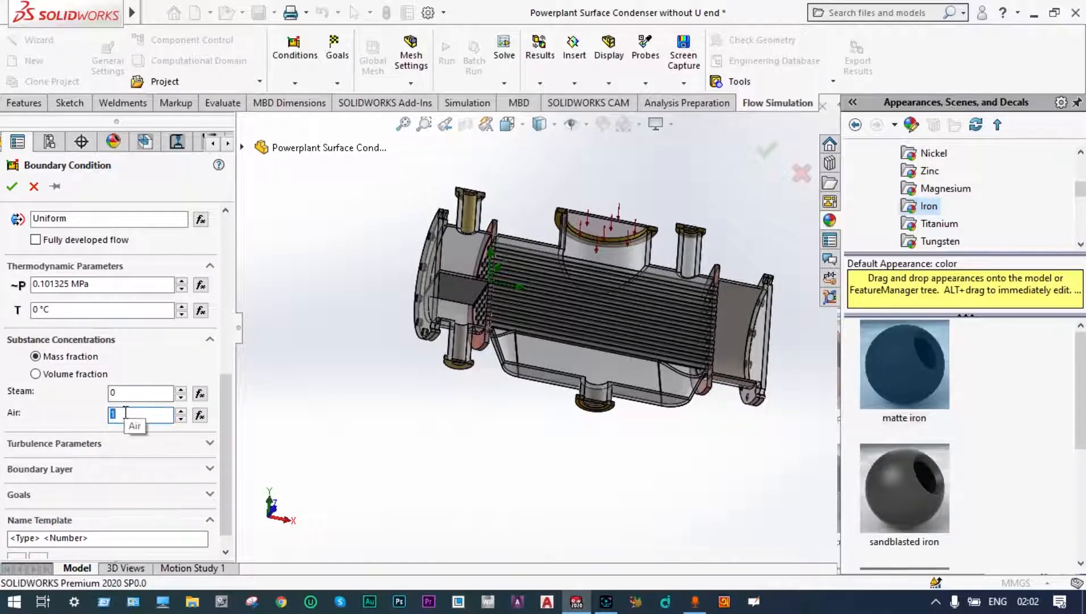
type("0")
Step: Apply the inlet mass flow to the inner lid face of the water box's lower nozzle and accept it
middle_click_drag(451, 396, 431, 499)
scroll(456, 411, "down", 3)
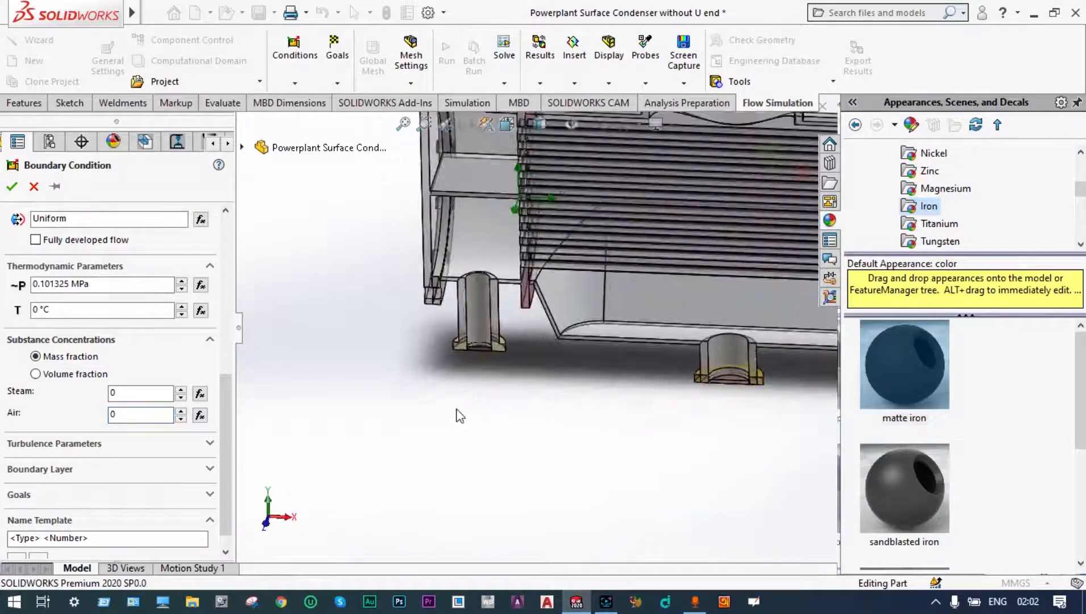
middle_click_drag(515, 364, 510, 417)
scroll(487, 351, "down", 3)
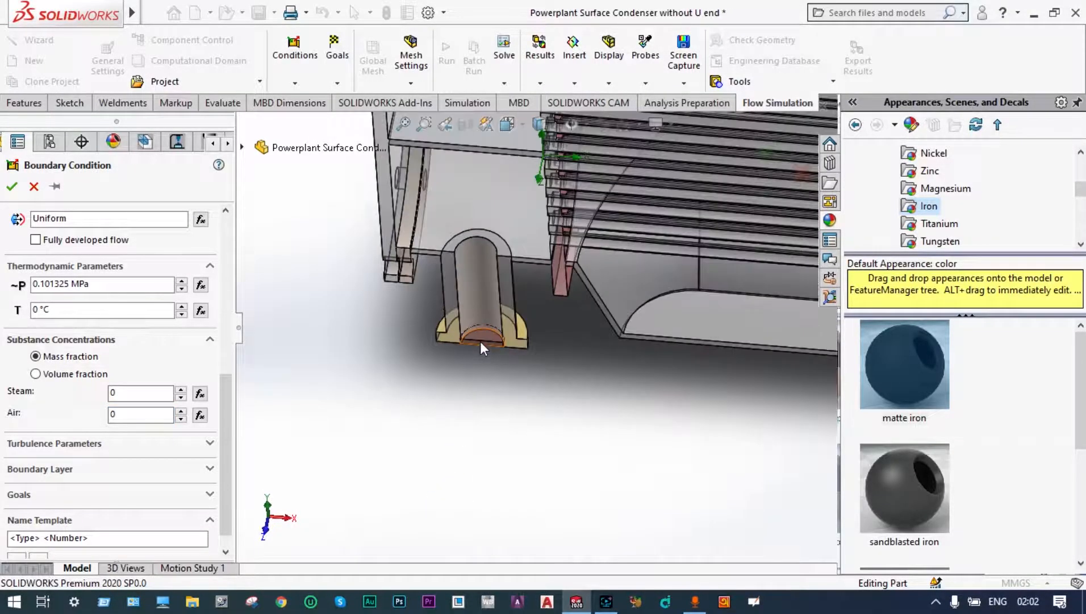
scroll(482, 348, "down", 2)
left_click(484, 328)
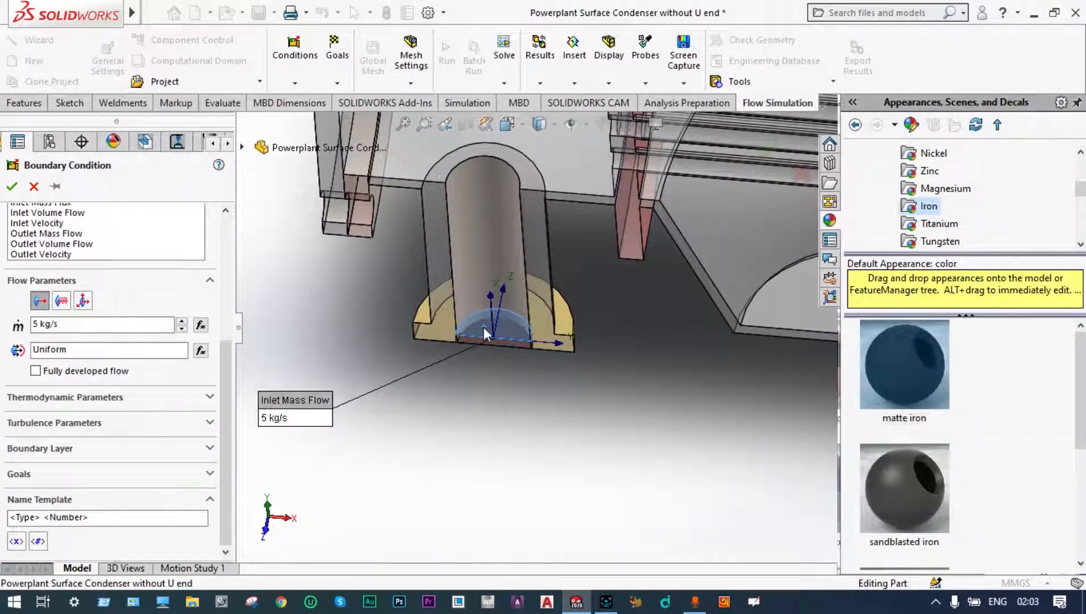
scroll(483, 327, "up", 4)
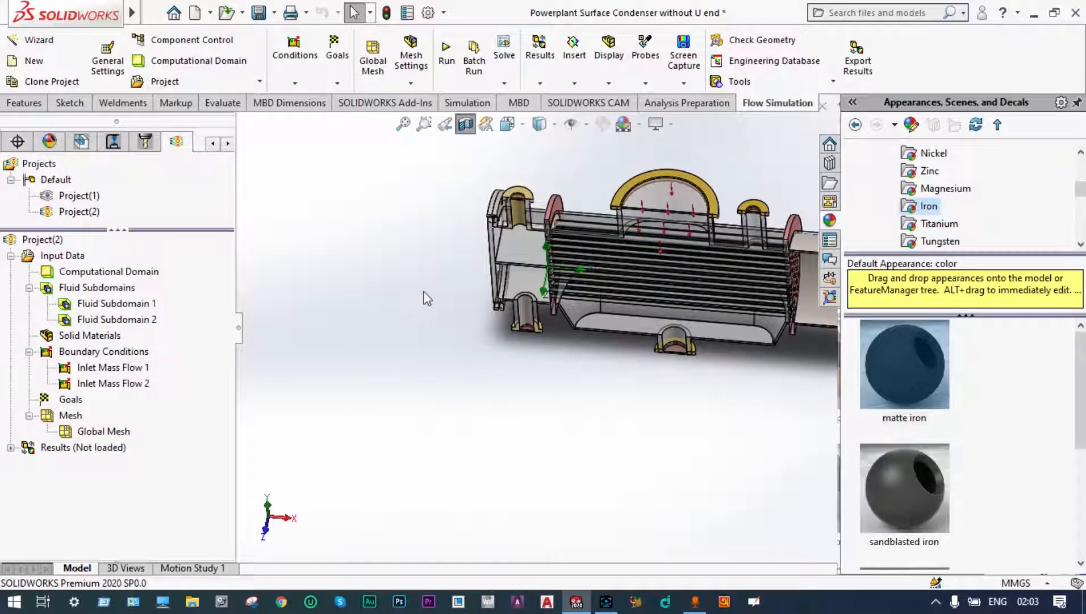
Step: Insert an Environment Pressure boundary condition on the inner lid face of the shell's bottom outlet nozzle and accept it
right_click(85, 350)
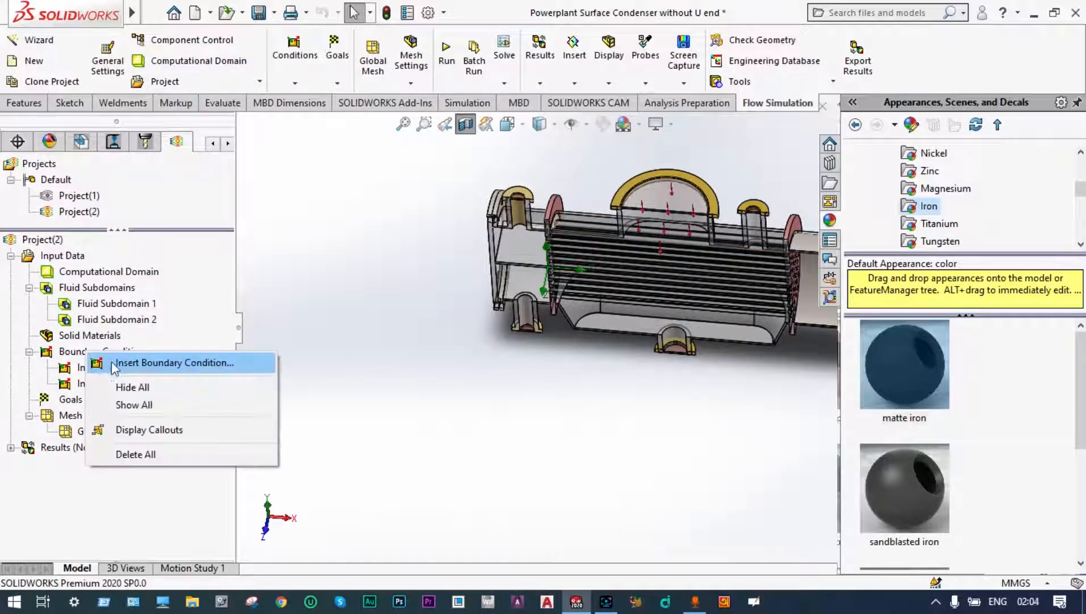
left_click(126, 361)
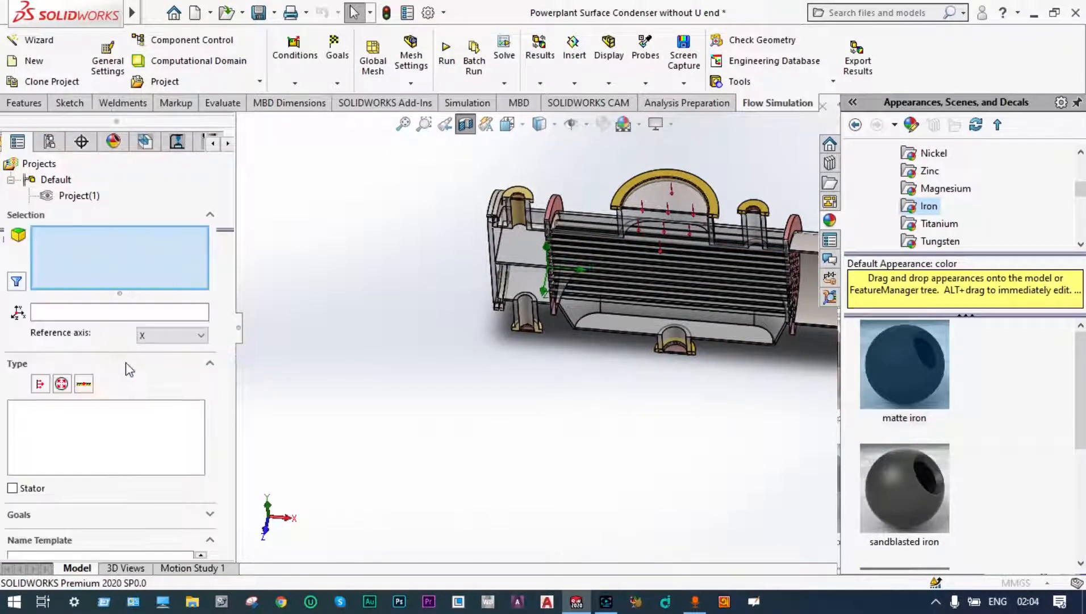
left_click(62, 383)
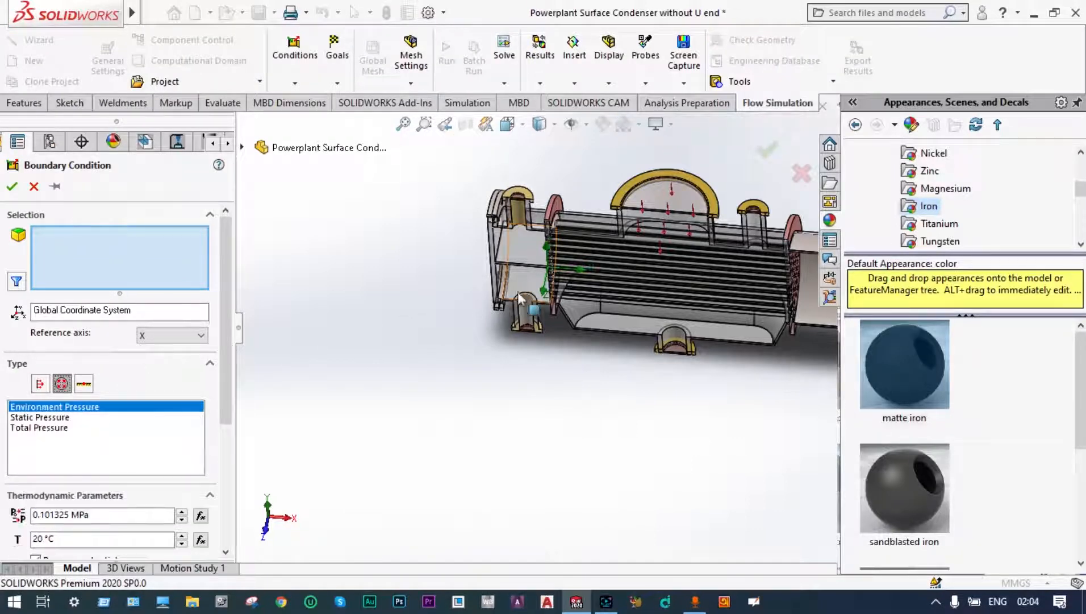
scroll(679, 343, "down", 5)
left_click(611, 354)
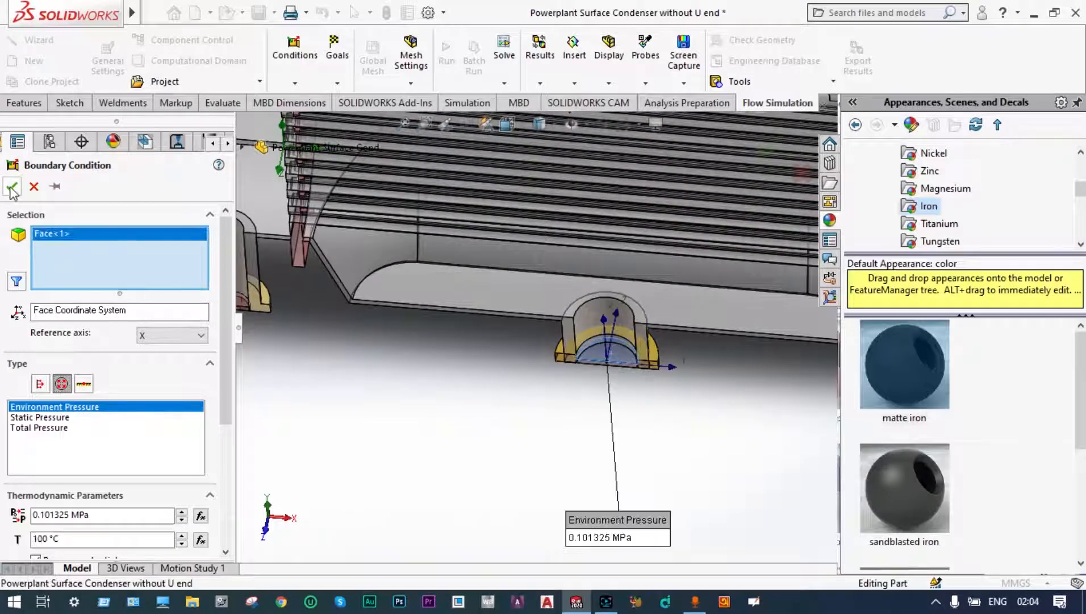
left_click(11, 186)
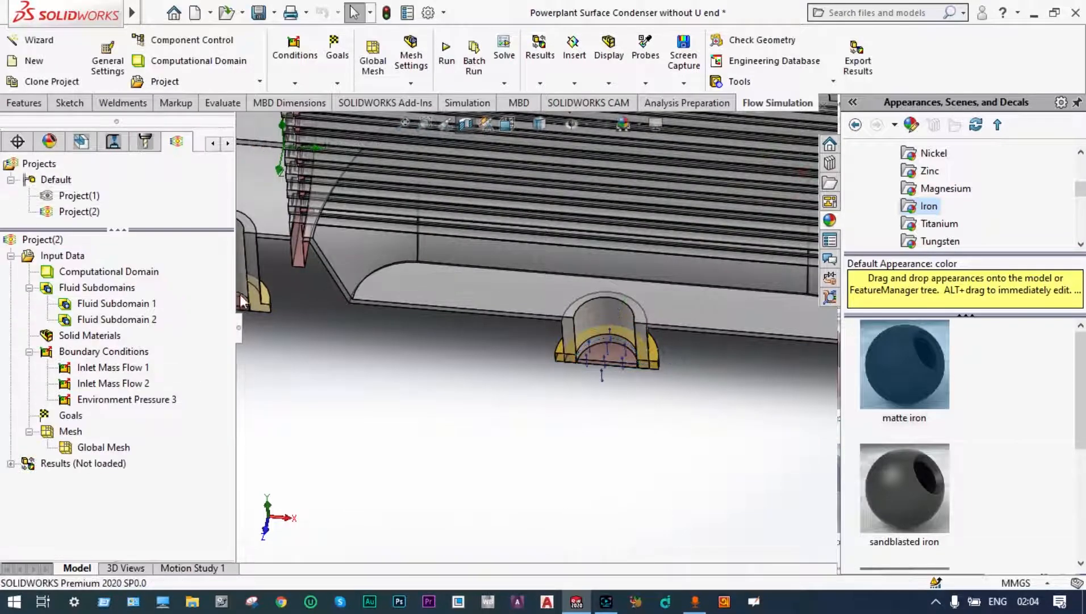
Step: Insert an Environment Pressure boundary condition on the inner lid face of the water box's upper nozzle and accept it
key("f")
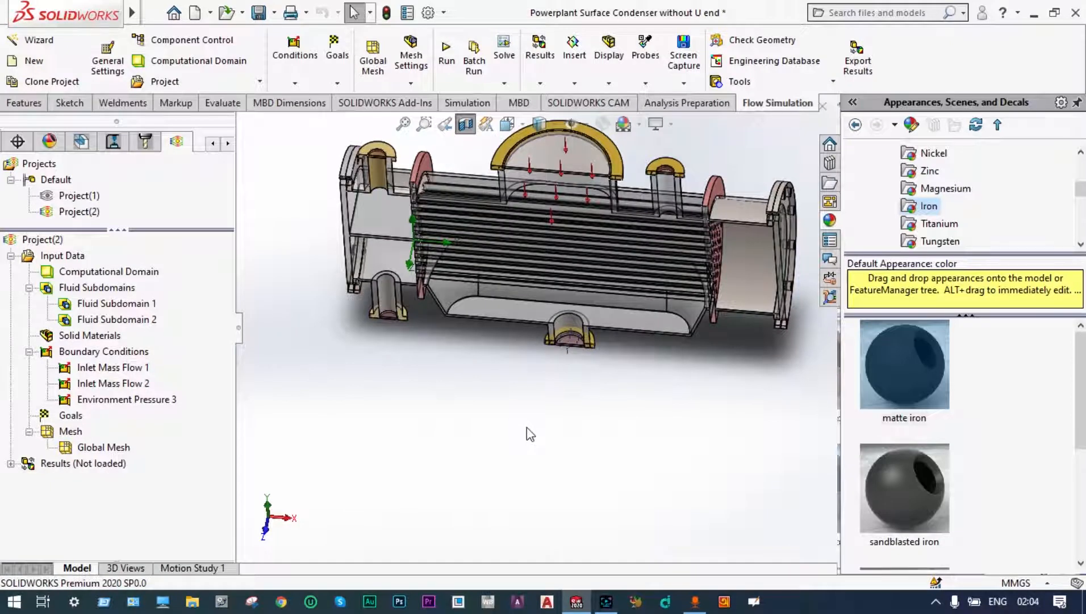
right_click(113, 357)
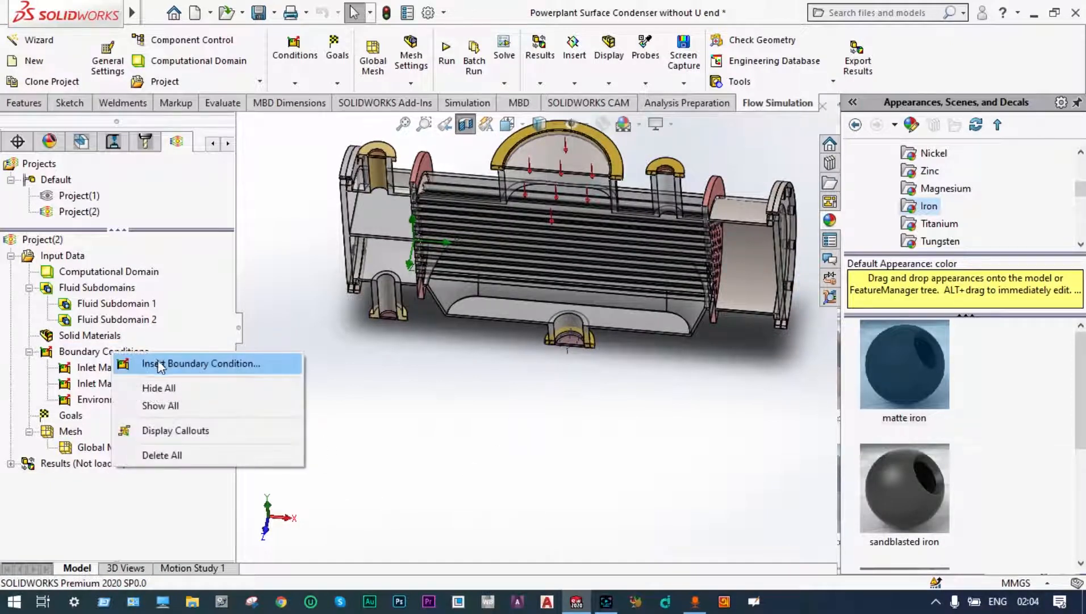
left_click(160, 366)
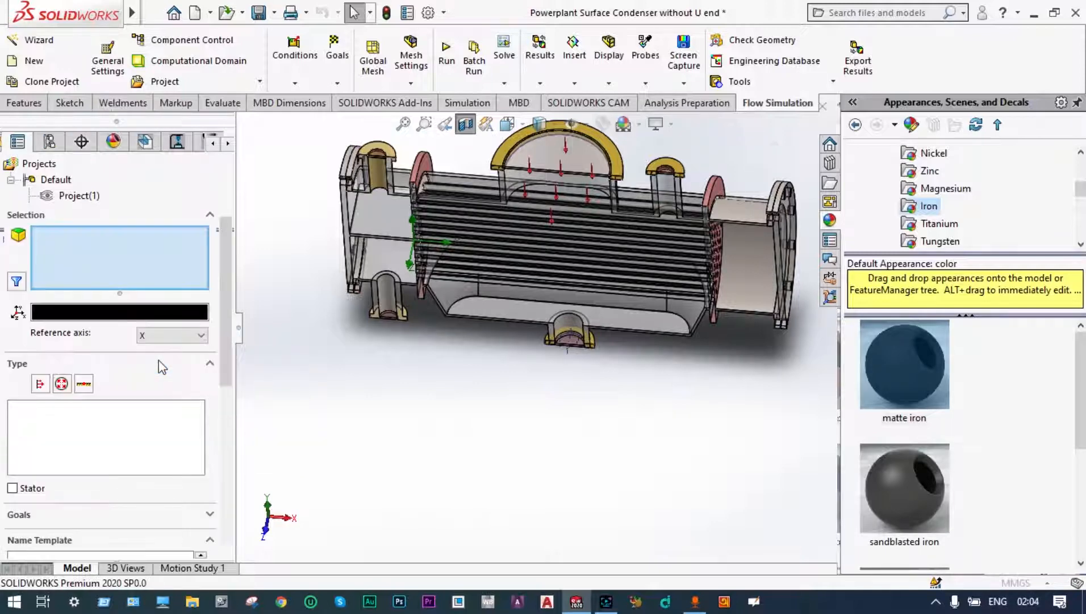
left_click(68, 385)
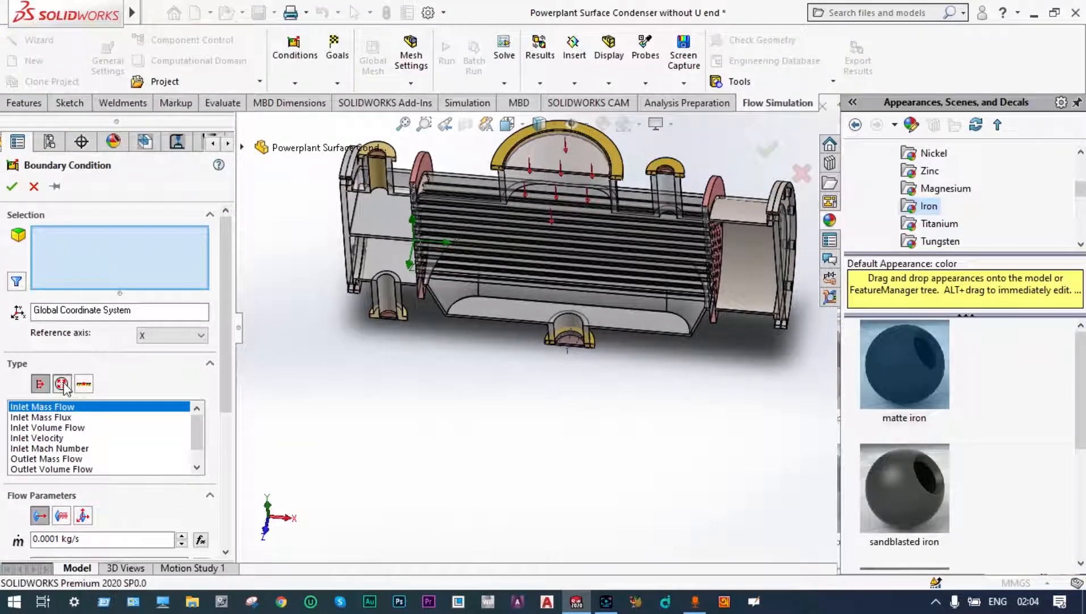
scroll(509, 423, "up", 3)
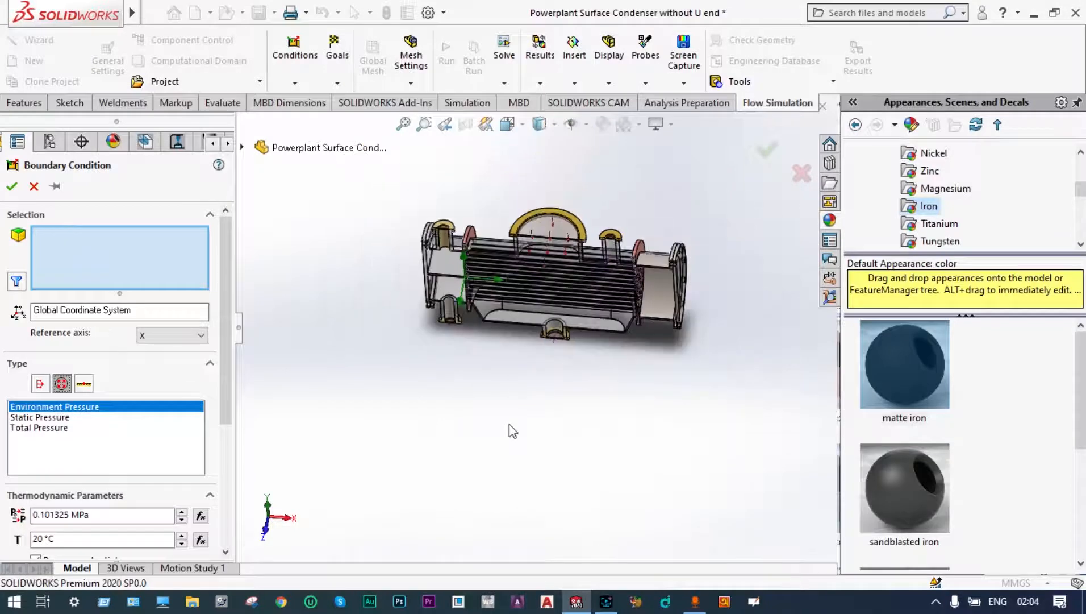
middle_click_drag(509, 423, 526, 302)
scroll(496, 218, "down", 2)
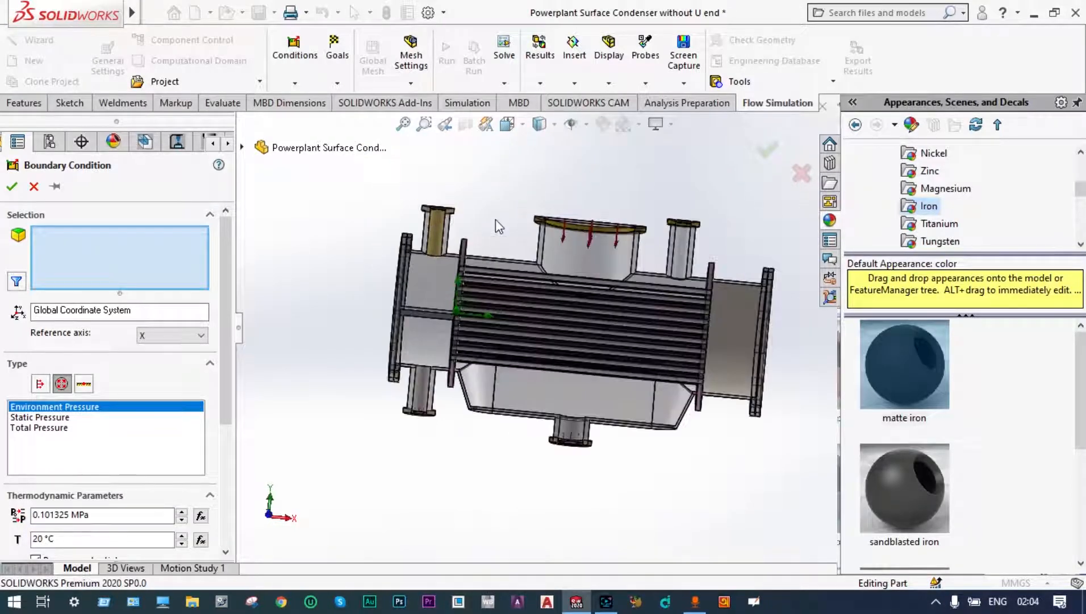
middle_click_drag(496, 219, 494, 178)
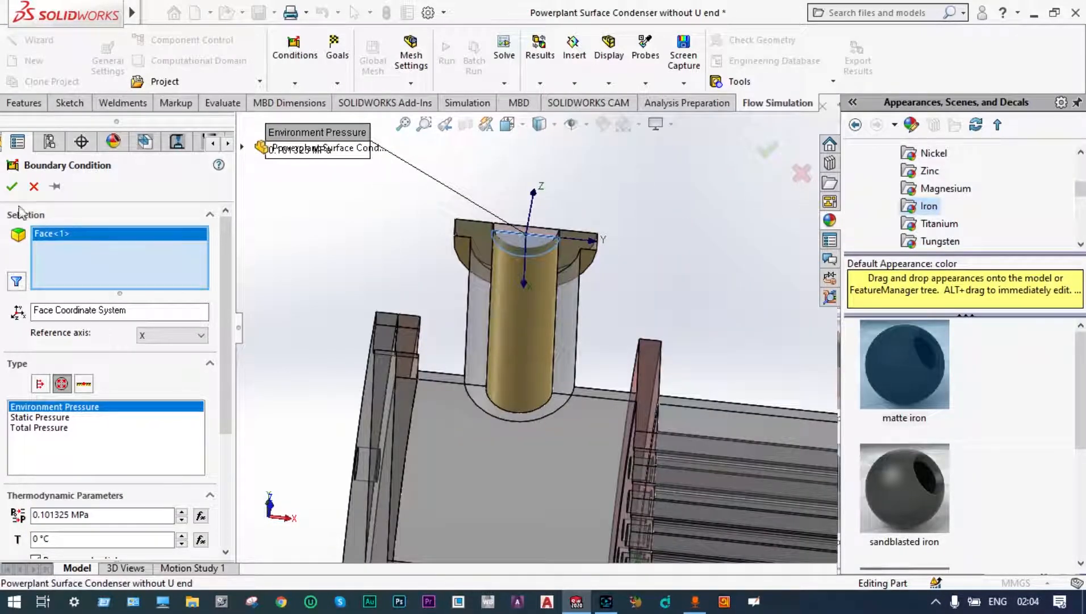
left_click(11, 188)
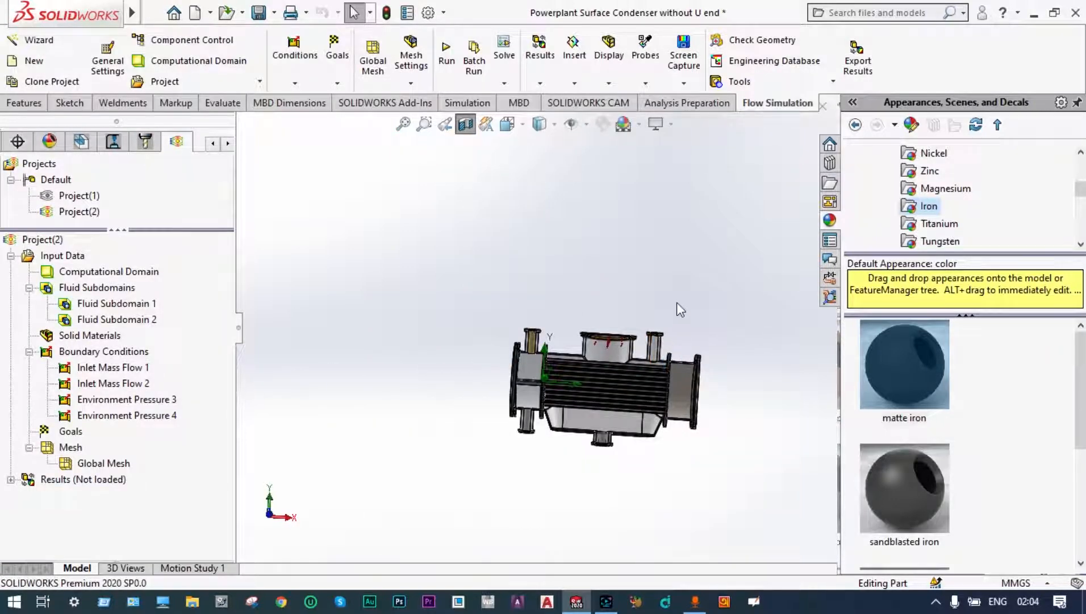
Step: Insert an Environment Pressure boundary condition on the inner lid face of the small upper shell nozzle beside the steam inlet
middle_click_drag(677, 302, 671, 348)
scroll(609, 365, "down", 3)
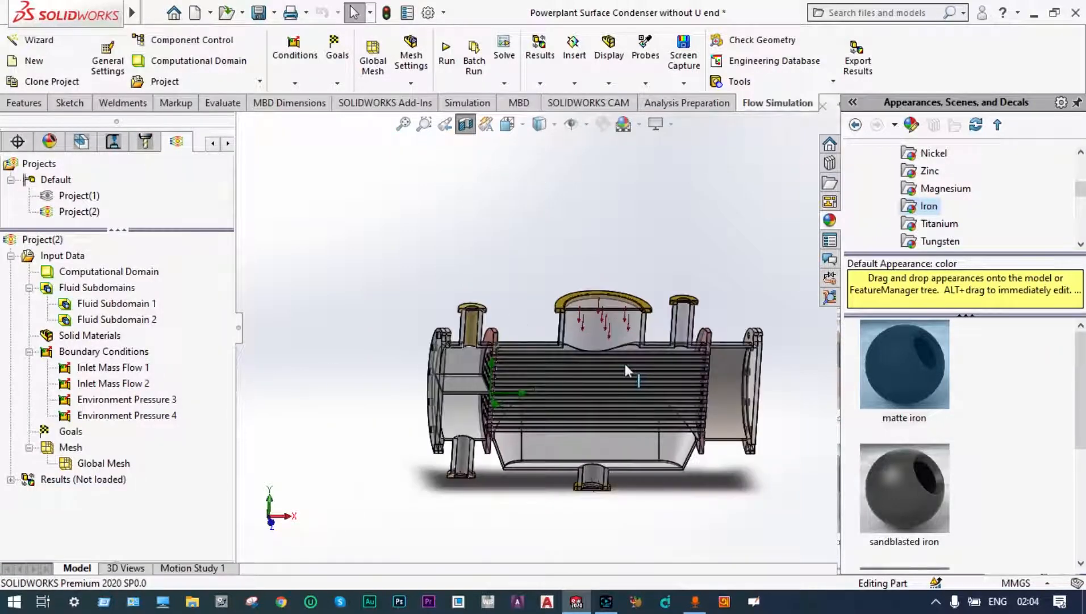
scroll(625, 362, "down", 2)
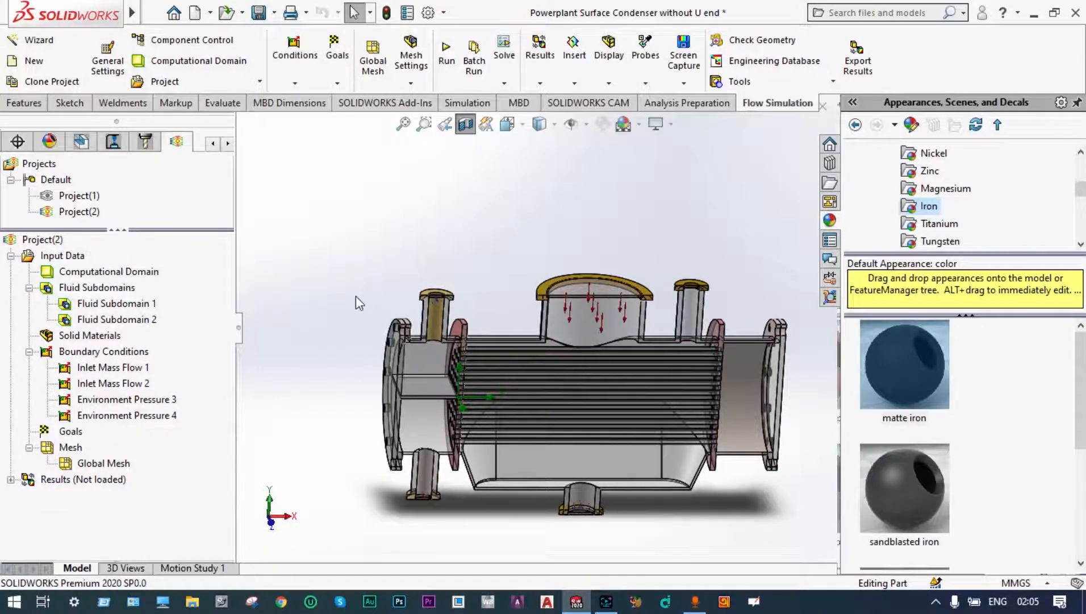
right_click(136, 353)
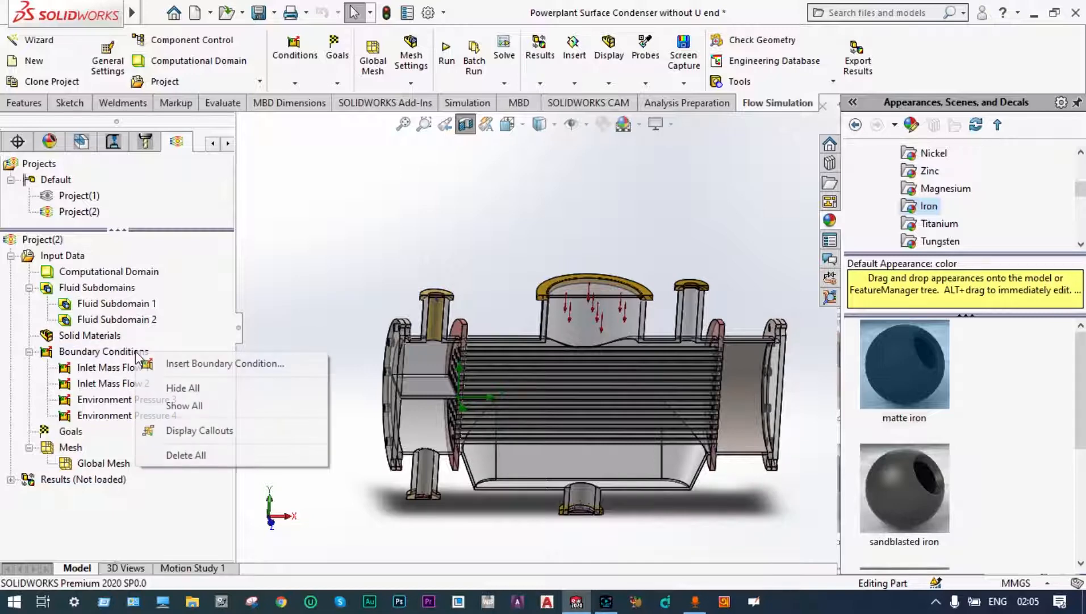
left_click(193, 366)
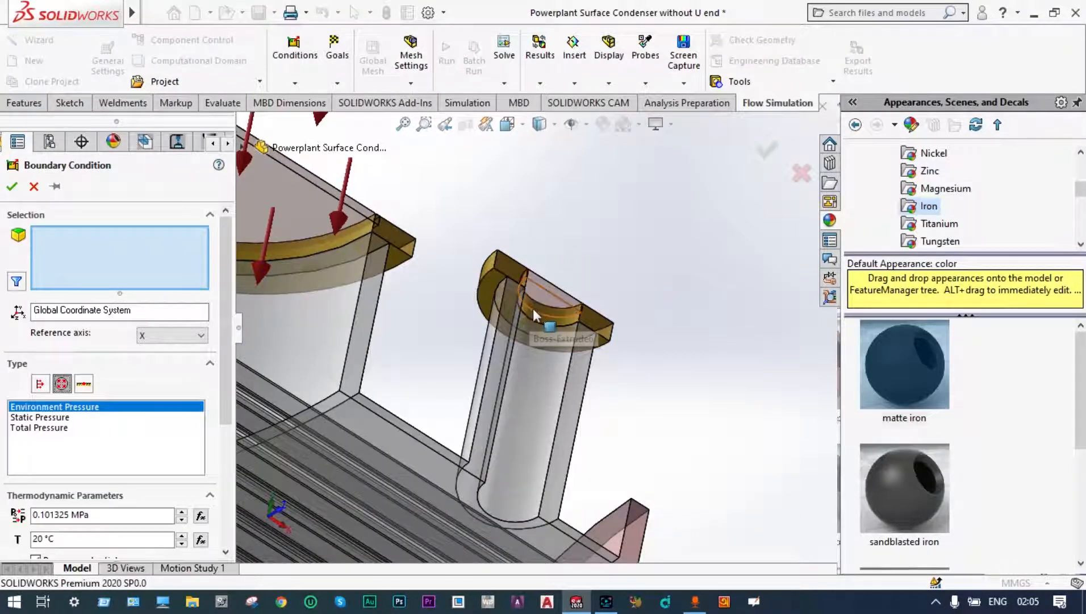
left_click(540, 306)
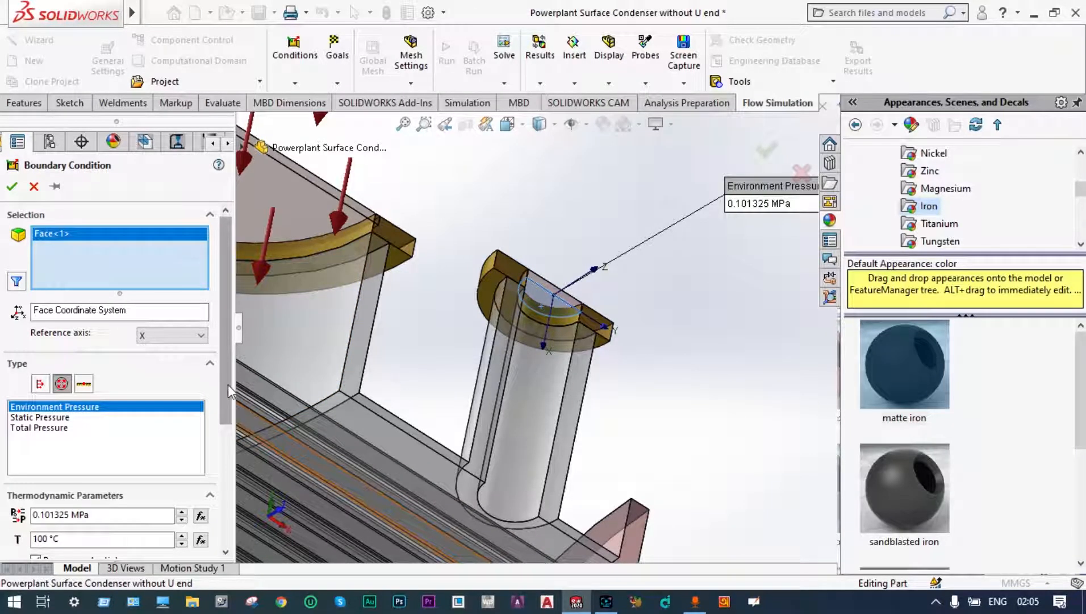
Step: Set the environment pressure on the small upper shell nozzle's lid face to 0.006 MPa and accept the boundary condition
left_click_drag(227, 384, 232, 458)
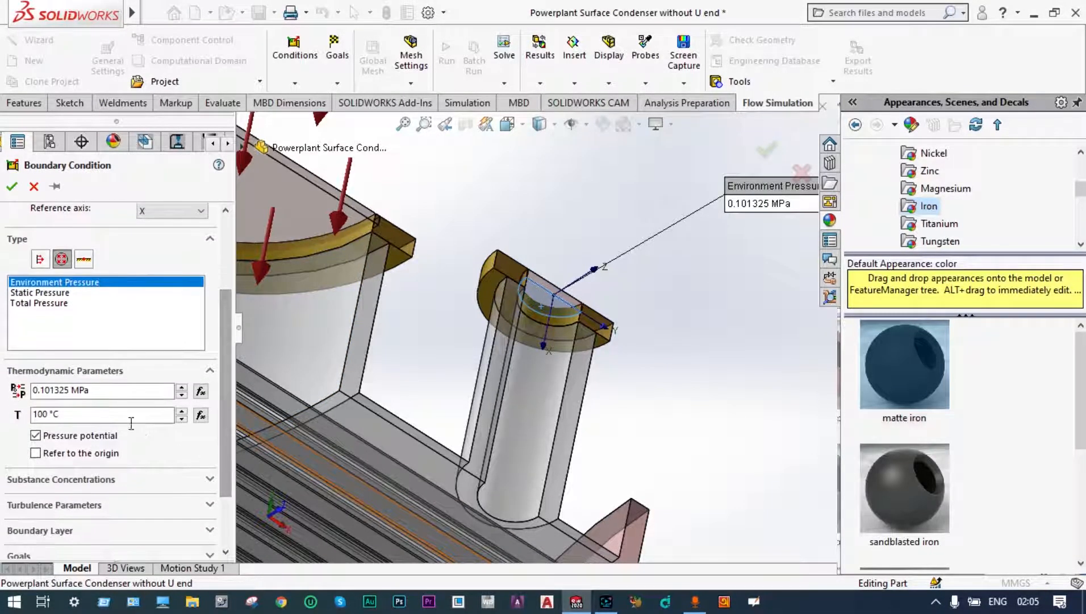
left_click(68, 391)
key("BackSpace")
key("BackSpace")
key("BackSpace")
key("BackSpace")
key("BackSpace")
key("BackSpace")
type("00")
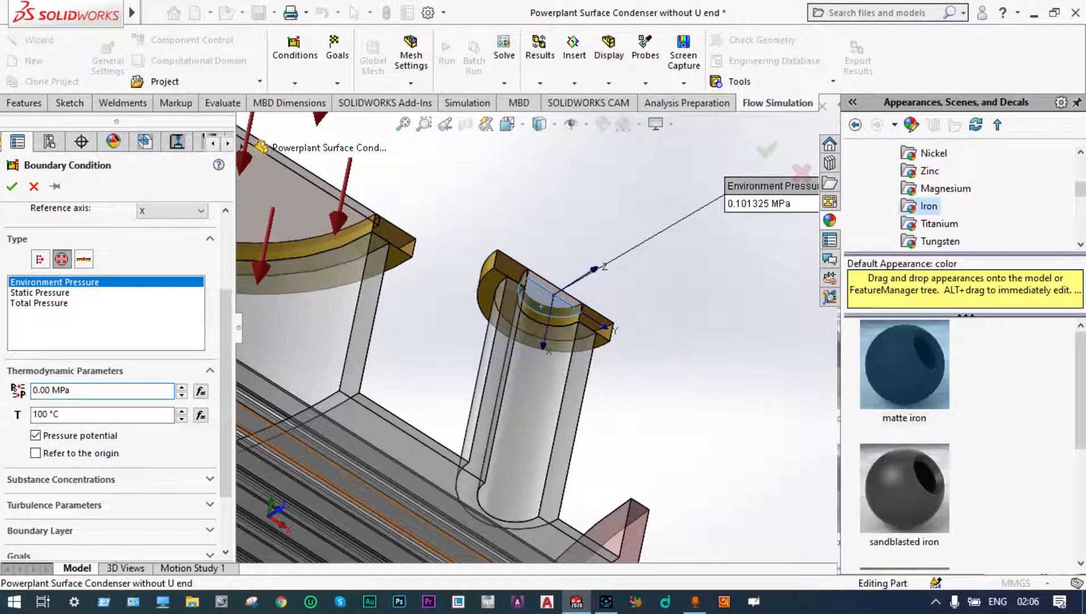
type("6")
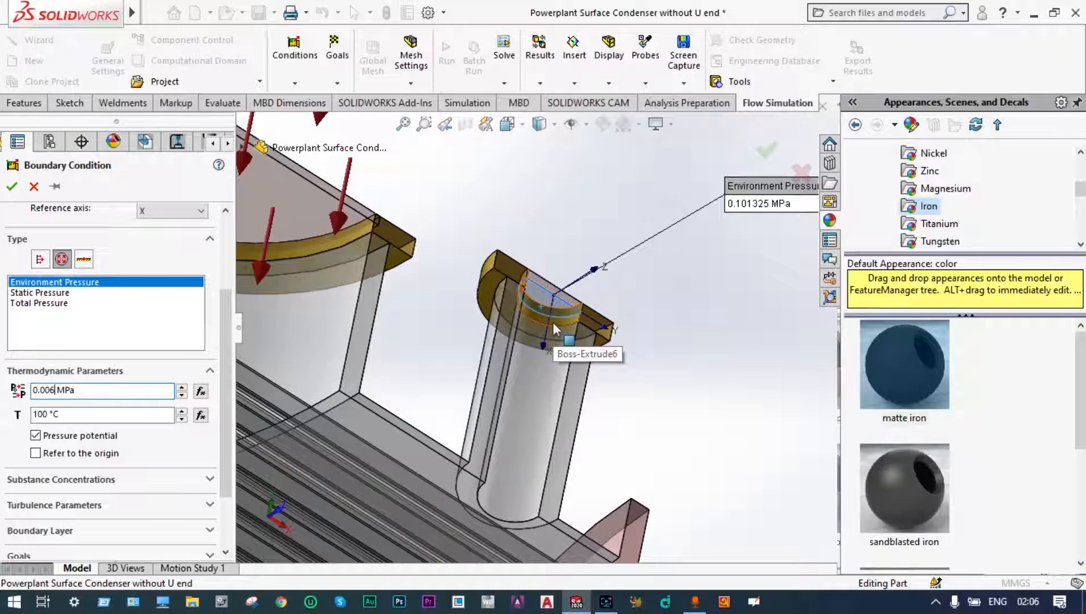
key("Return")
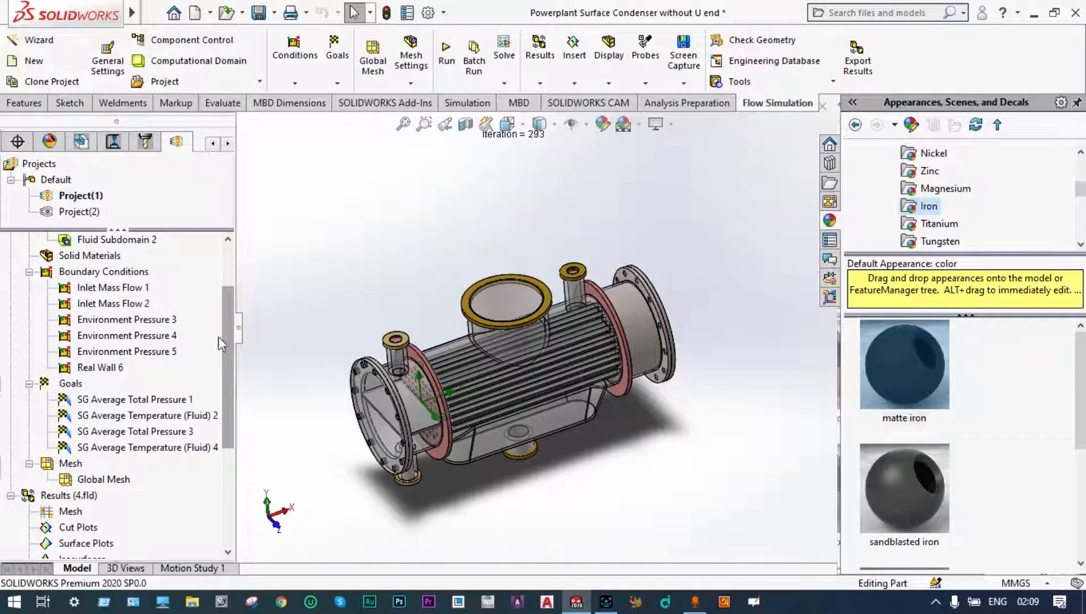
Step: Insert a Real Wall boundary condition on the condenser's outer wall faces with a heat transfer coefficient of 100 W/m^2/K and accept it
right_click(131, 272)
left_click(201, 286)
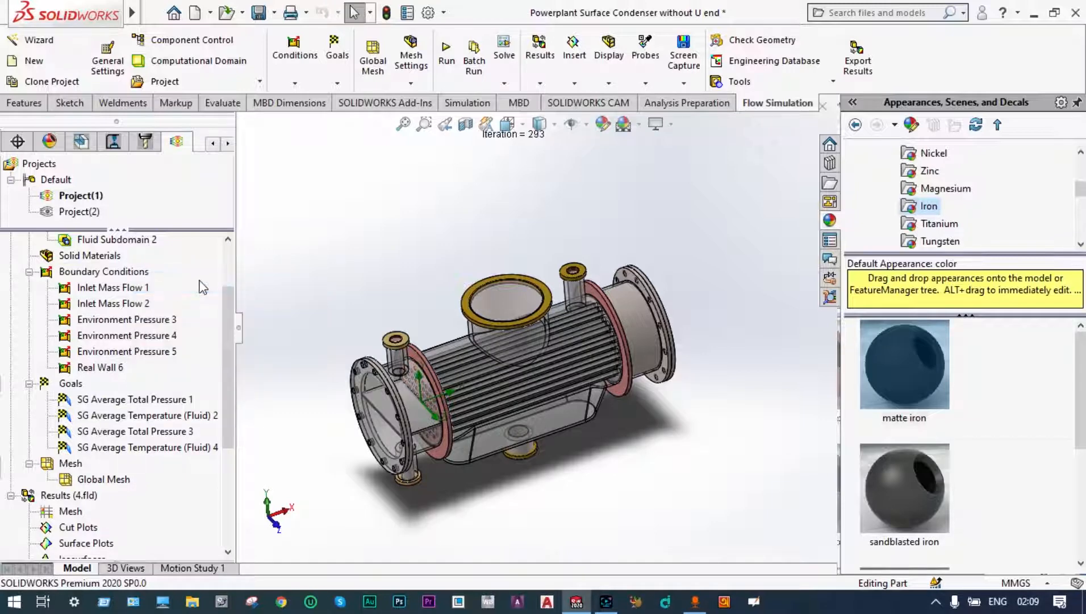
left_click(83, 385)
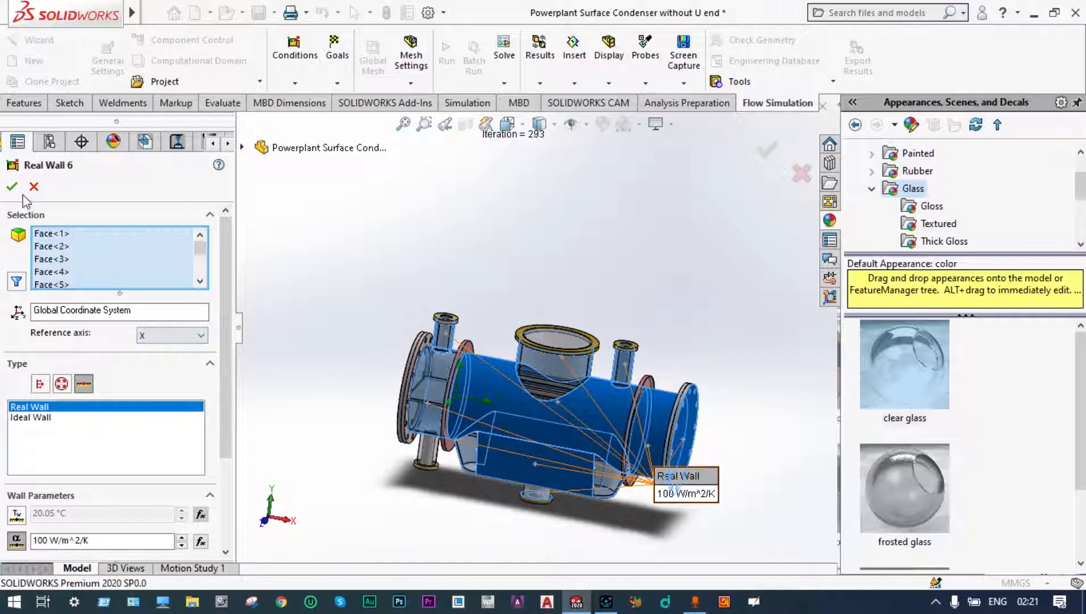
left_click(13, 186)
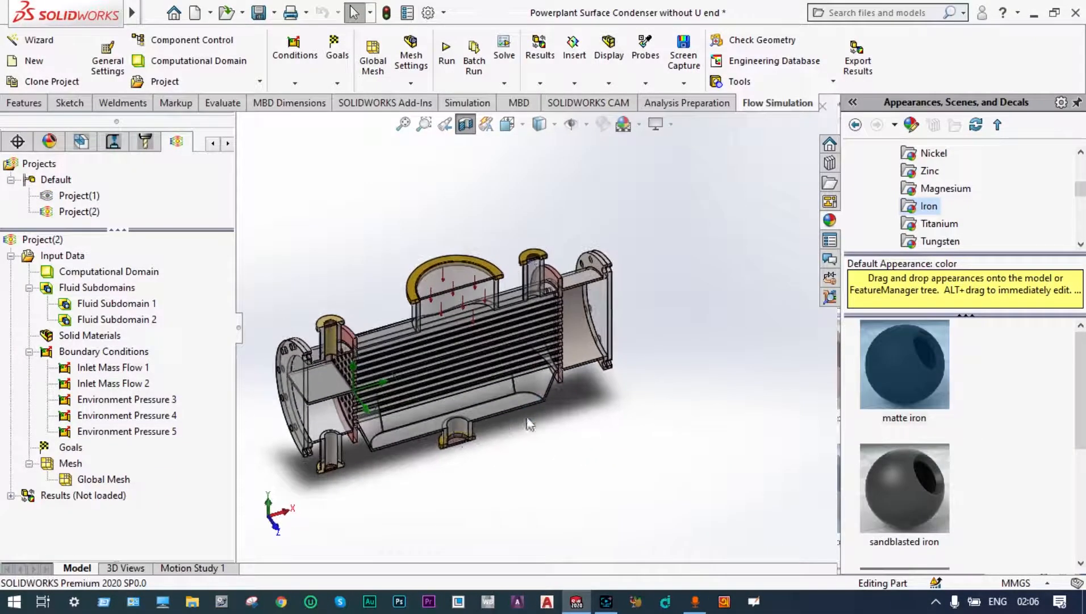
Step: Insert surface goals for average Total Pressure and average Temperature (Fluid) on the inner lid face of the shell's bottom outlet nozzle
middle_click_drag(429, 473, 507, 505)
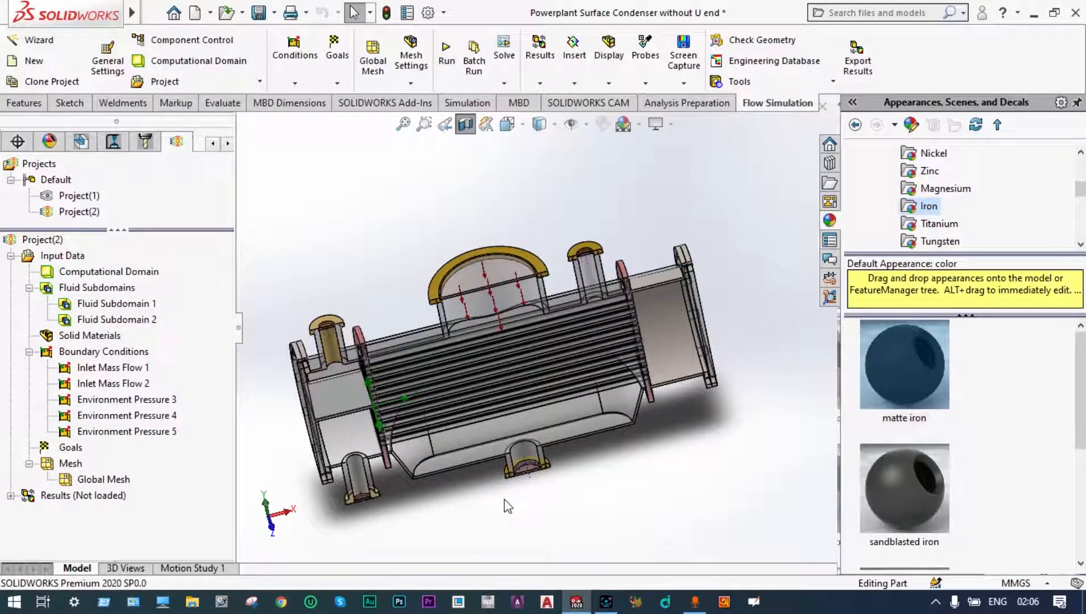
right_click(76, 448)
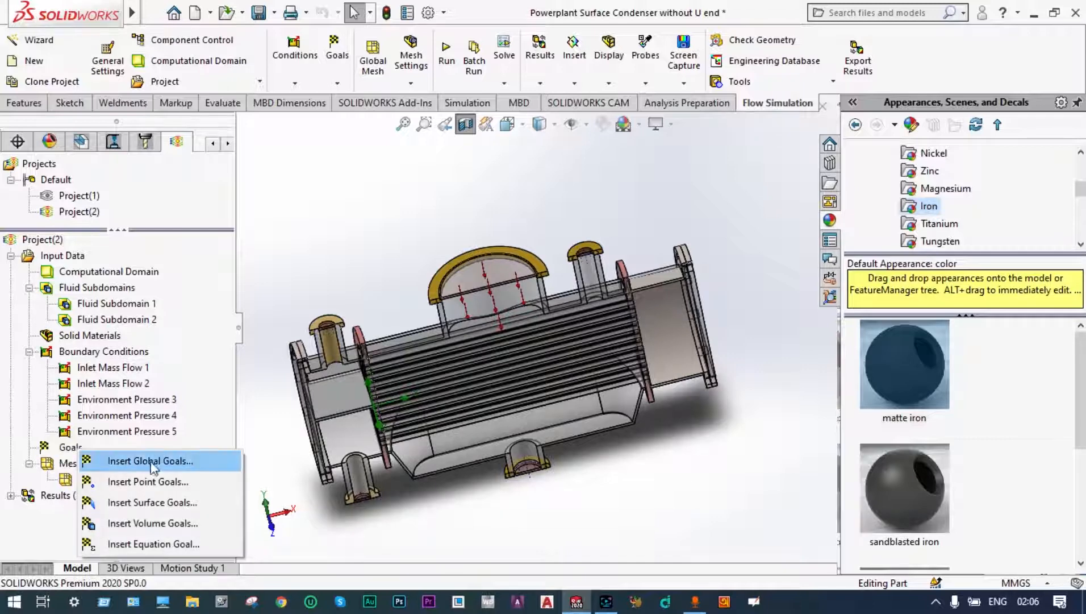
left_click(154, 502)
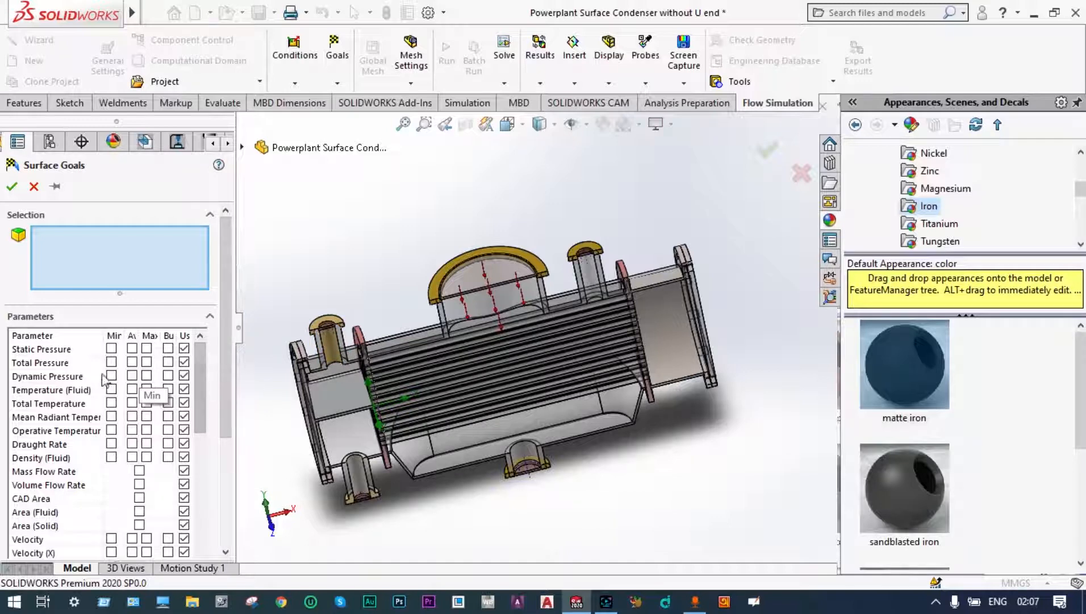
left_click(132, 389)
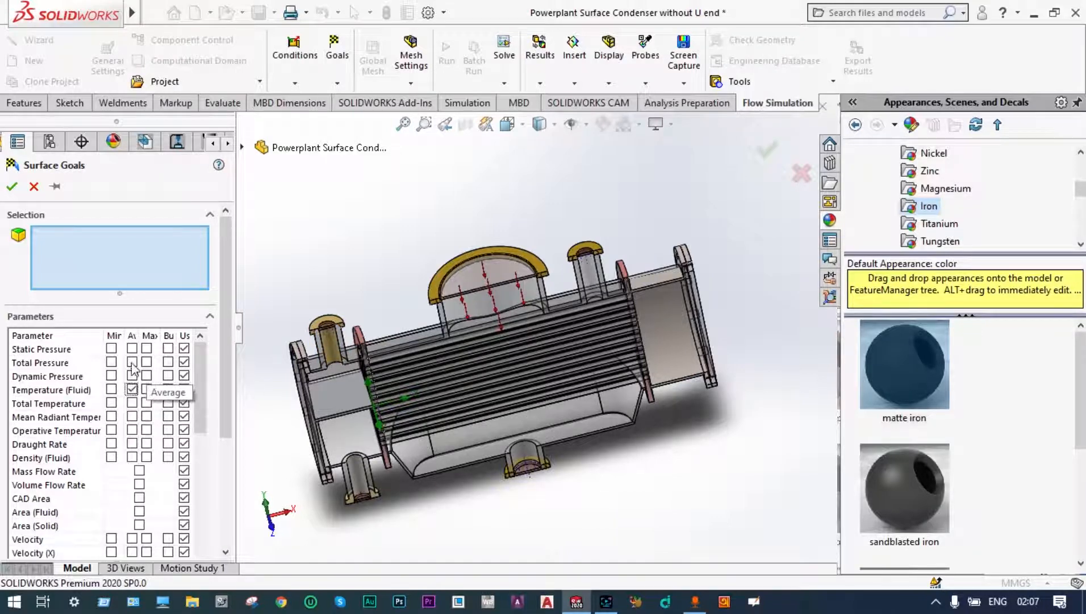
left_click(132, 362)
scroll(535, 484, "down", 2)
scroll(535, 484, "down", 2)
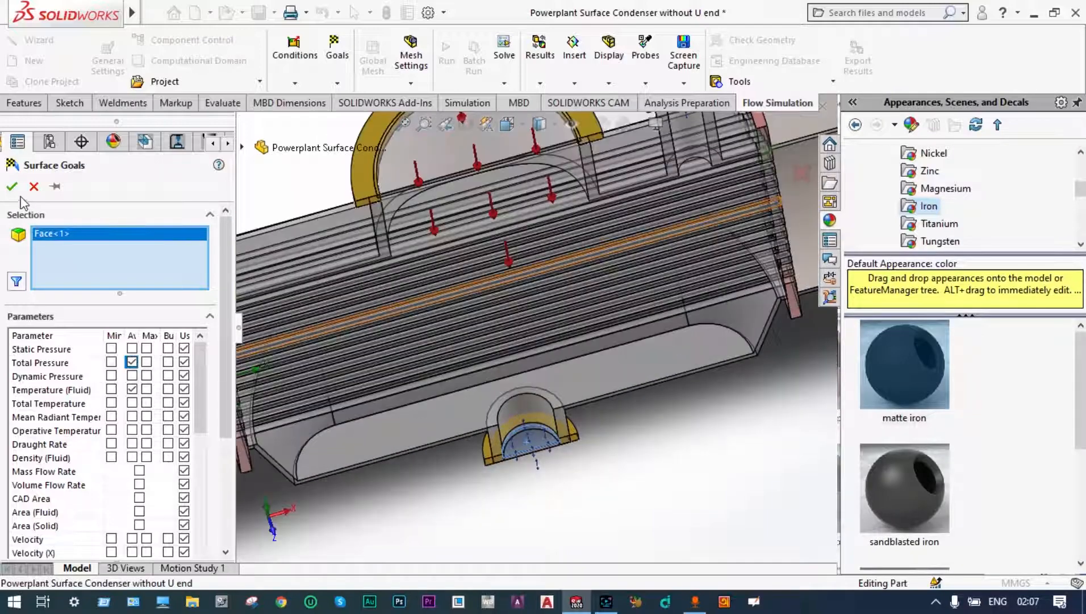
left_click(13, 187)
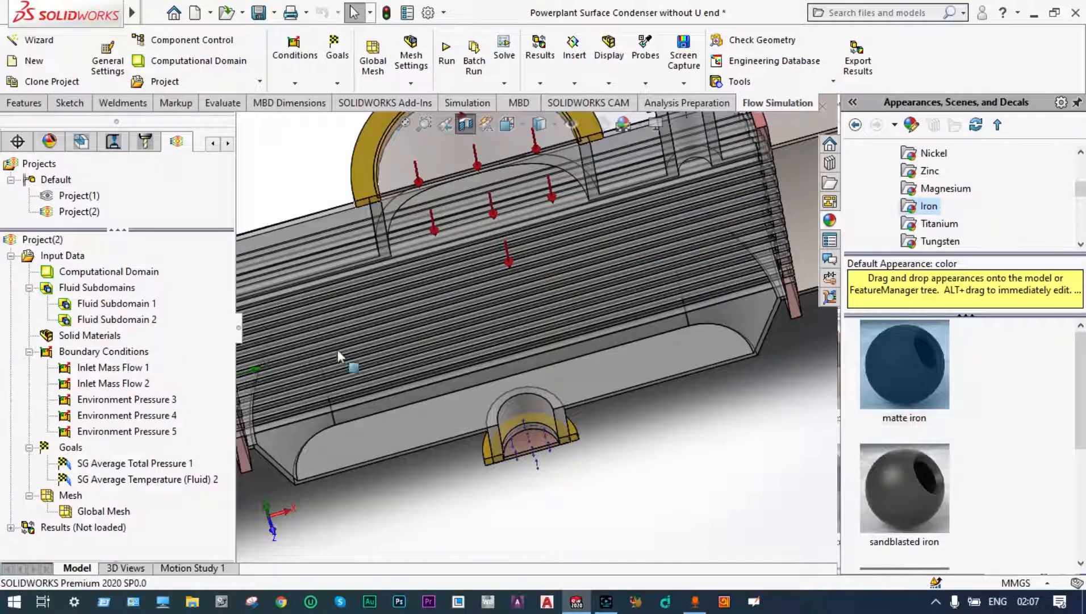
Step: Insert surface goals for average Total Pressure and average Temperature (Fluid) on the inner lid face of the water box's upper nozzle
key("f")
middle_click_drag(619, 441, 585, 389)
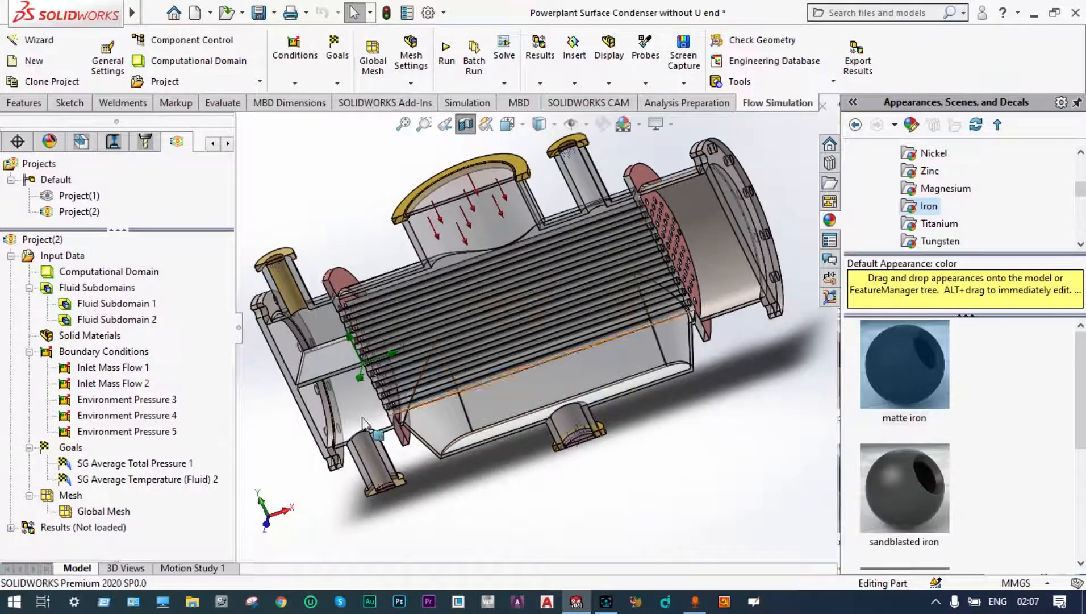
right_click(77, 448)
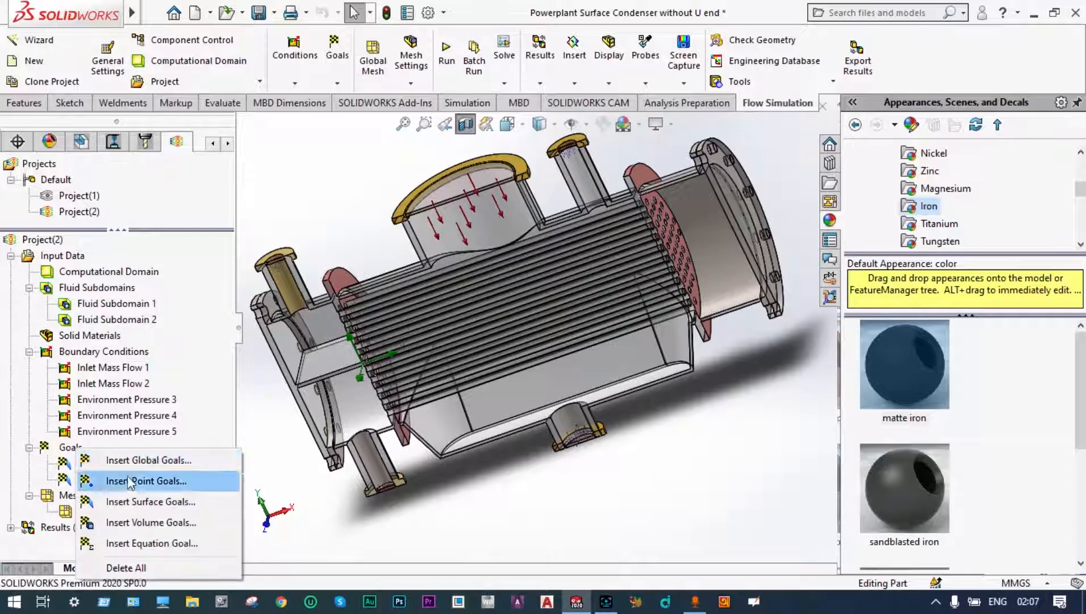
left_click(136, 502)
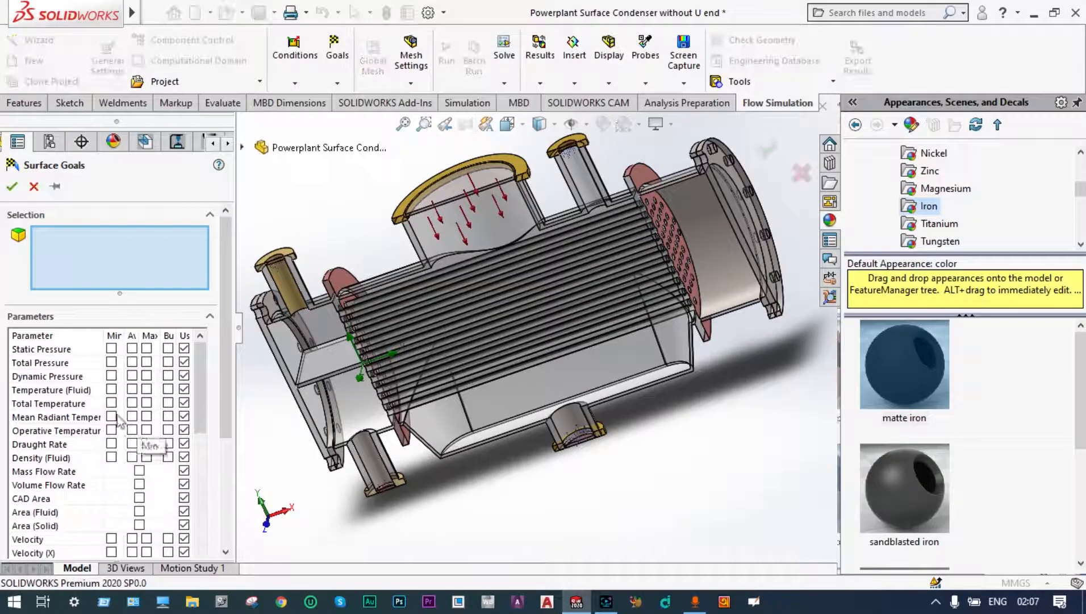
left_click(132, 389)
left_click(132, 362)
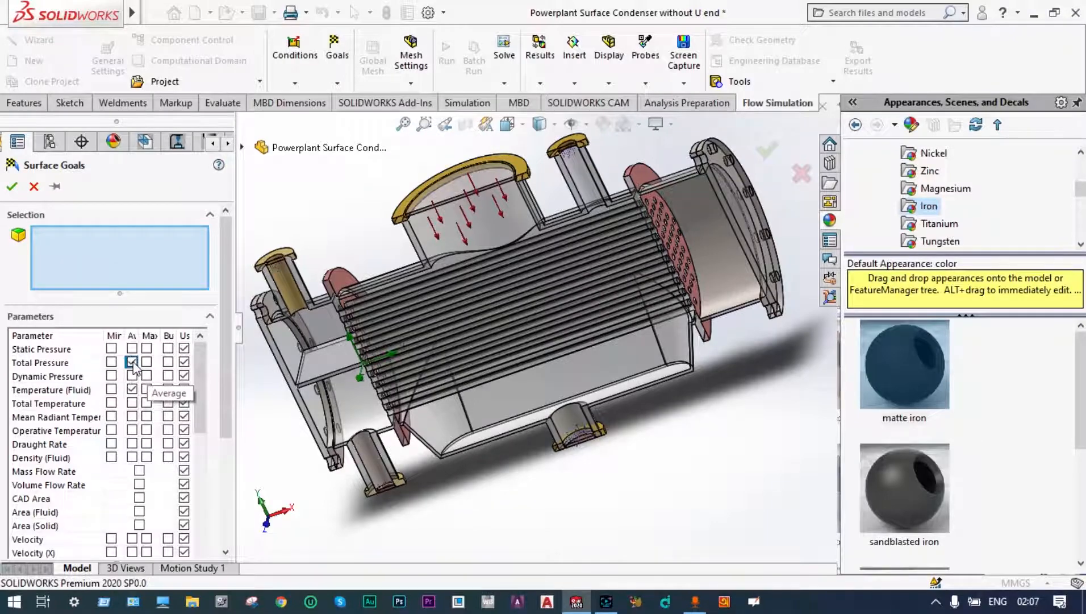
scroll(576, 486, "up", 3)
middle_click_drag(576, 485, 562, 397)
scroll(402, 332, "down", 5)
scroll(402, 333, "down", 3)
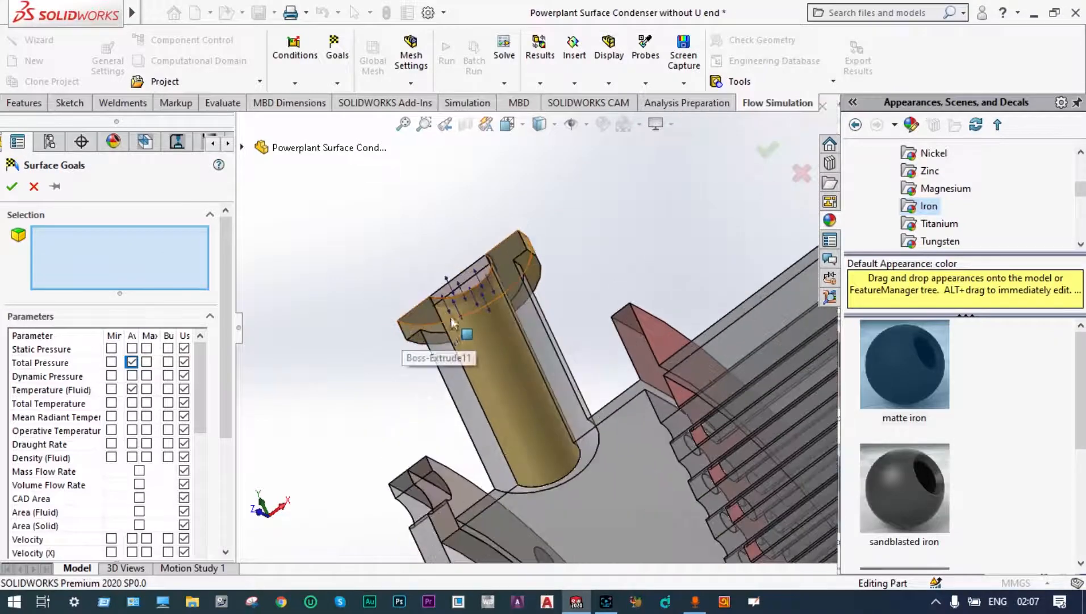
left_click(472, 289)
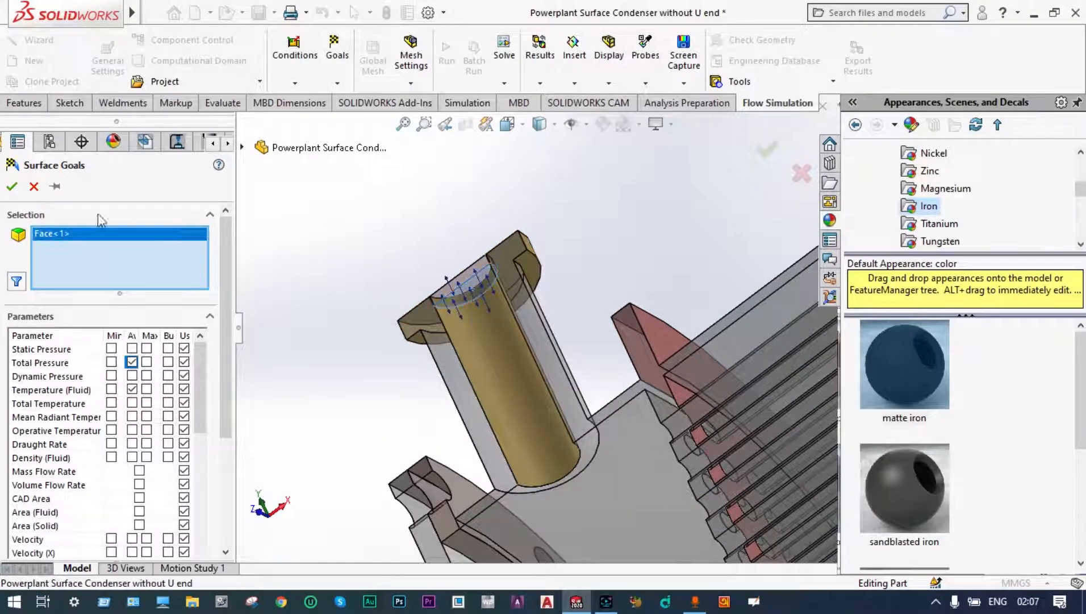
left_click(11, 186)
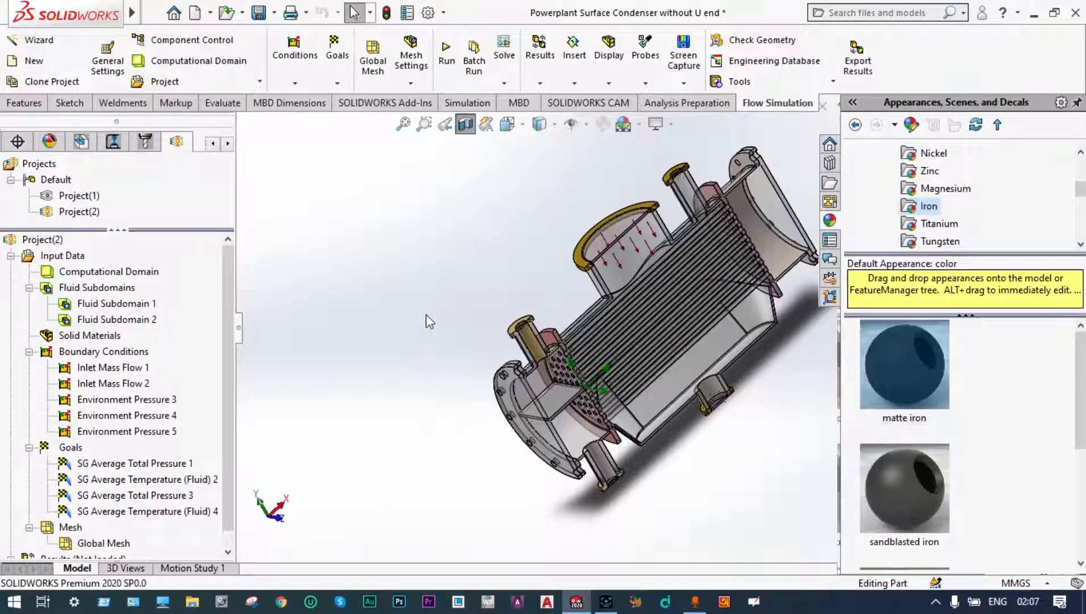
Step: Turn off the section view to display the whole condenser, and minimize the program window
left_click(465, 123)
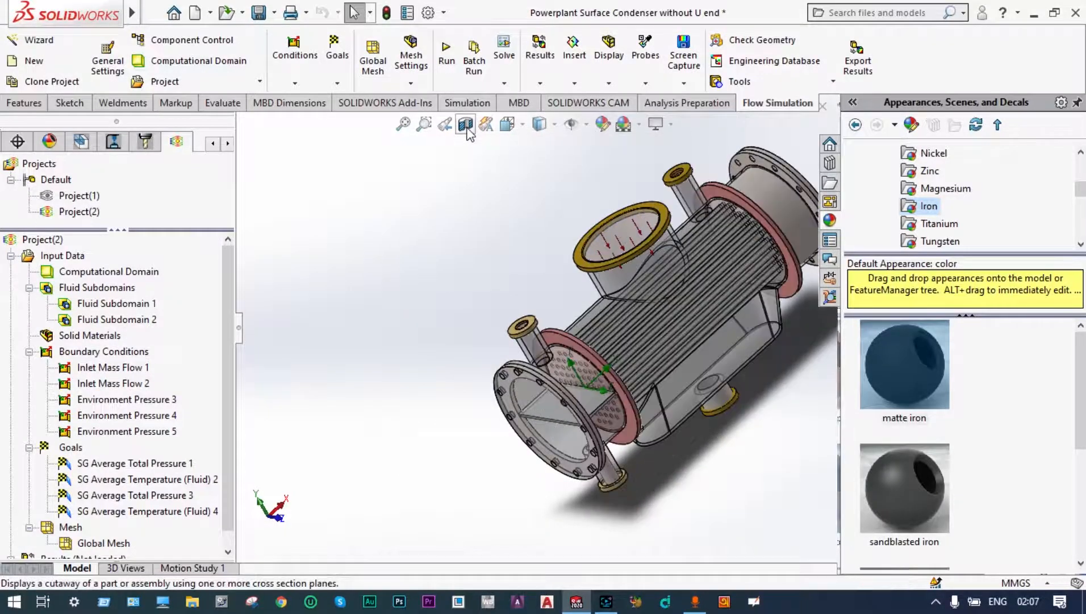
scroll(482, 238, "up", 2)
middle_click_drag(472, 246, 478, 267)
scroll(679, 296, "down", 5)
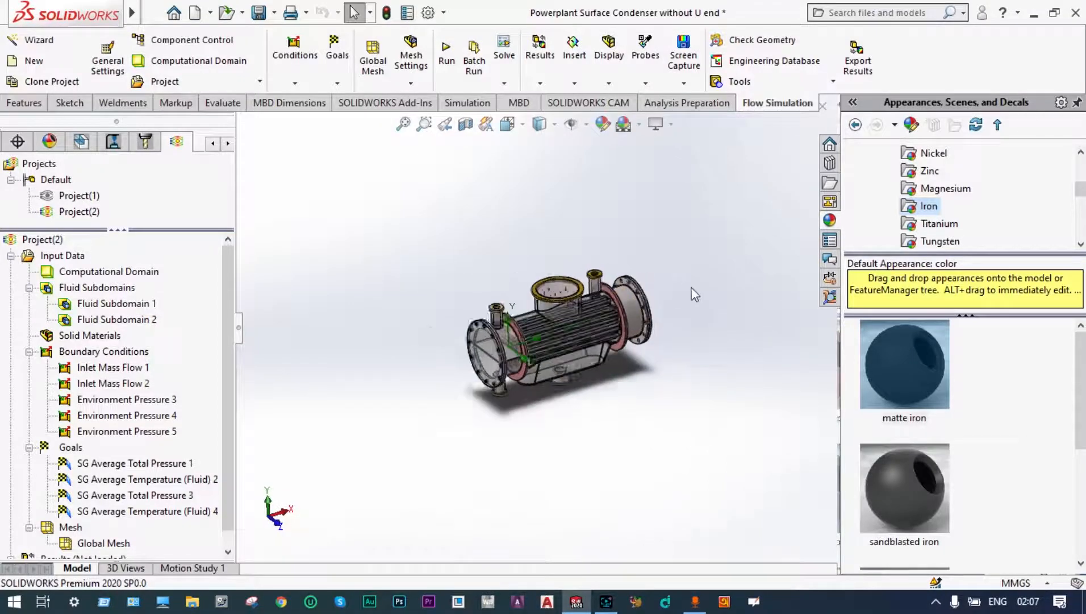
middle_click_drag(650, 337, 645, 356)
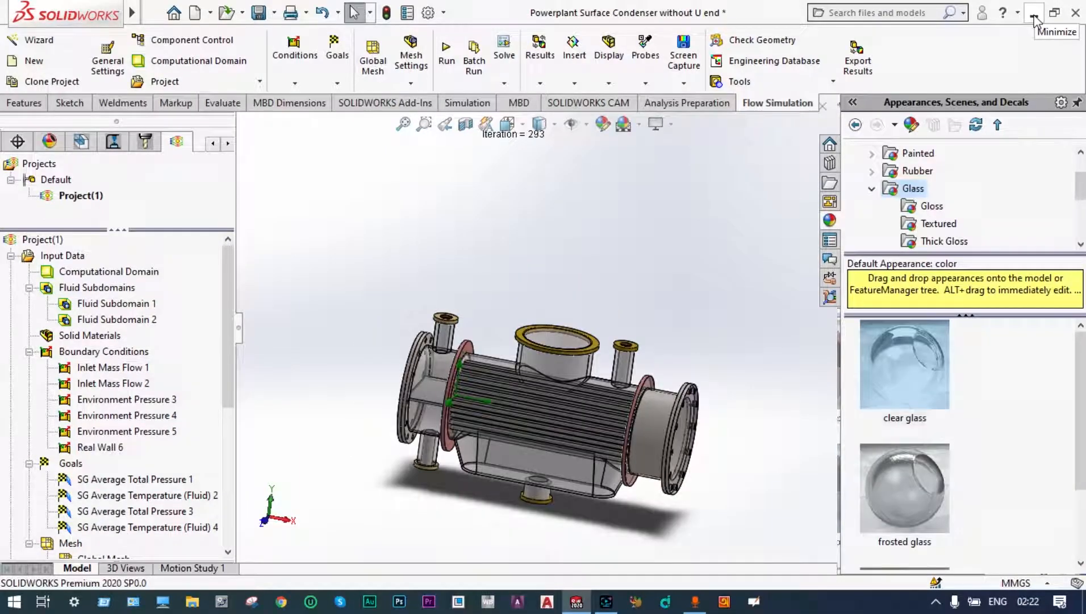
left_click(1034, 18)
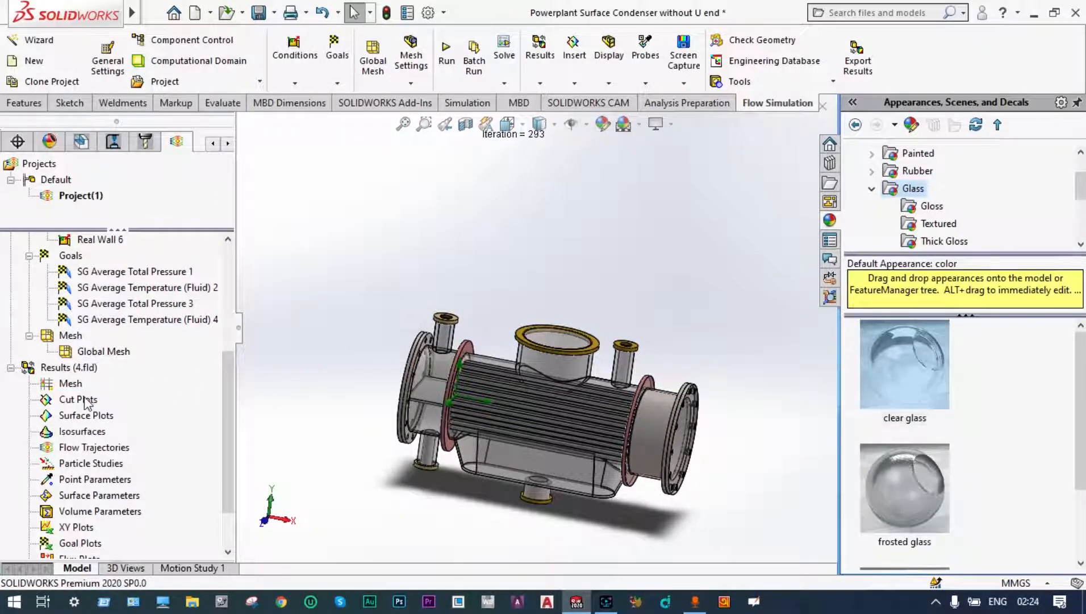
Step: Insert a cut plot on the Front Plane at 0 m offset showing Temperature (Fluid) contours
right_click(87, 403)
left_click(112, 408)
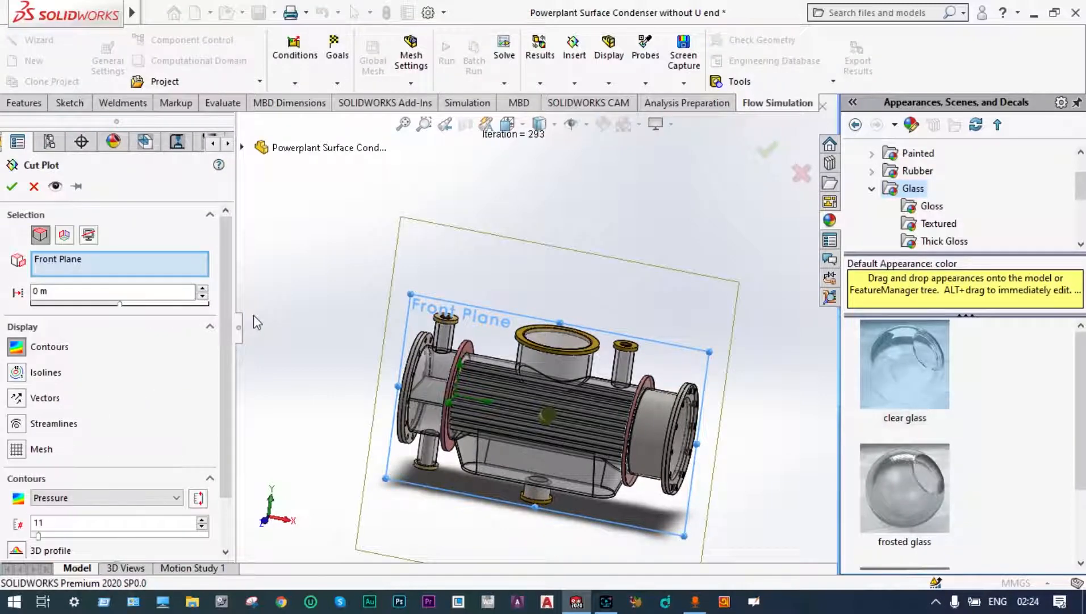
left_click(177, 497)
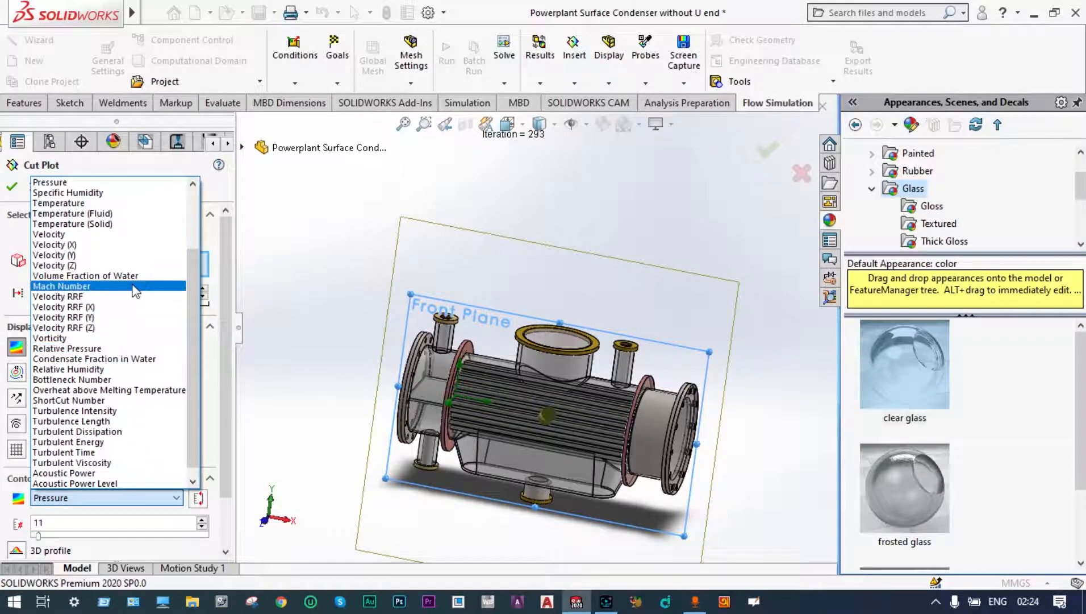
left_click(115, 213)
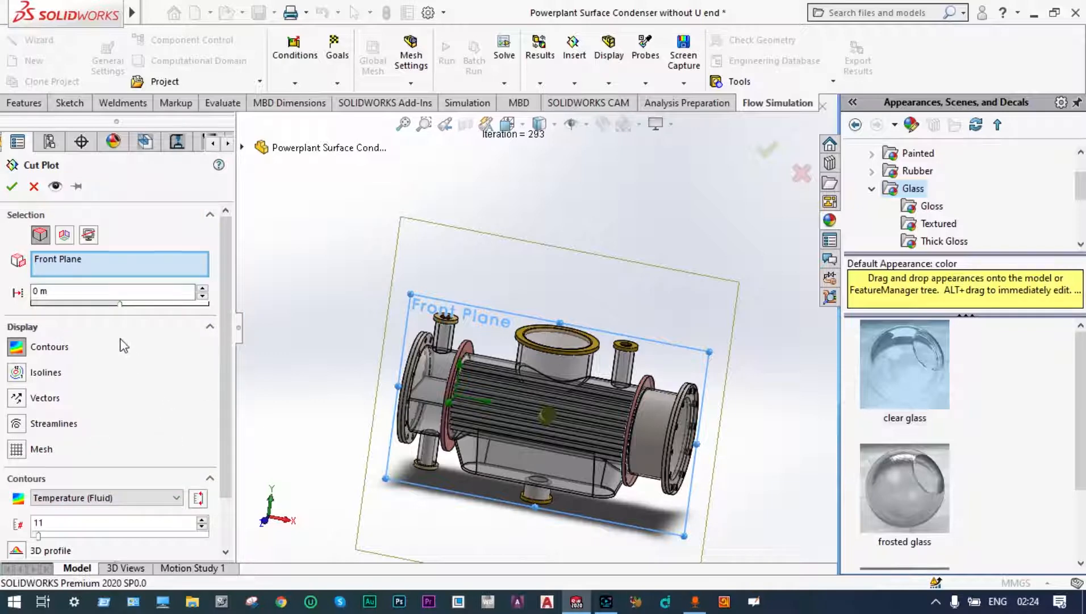
left_click(12, 185)
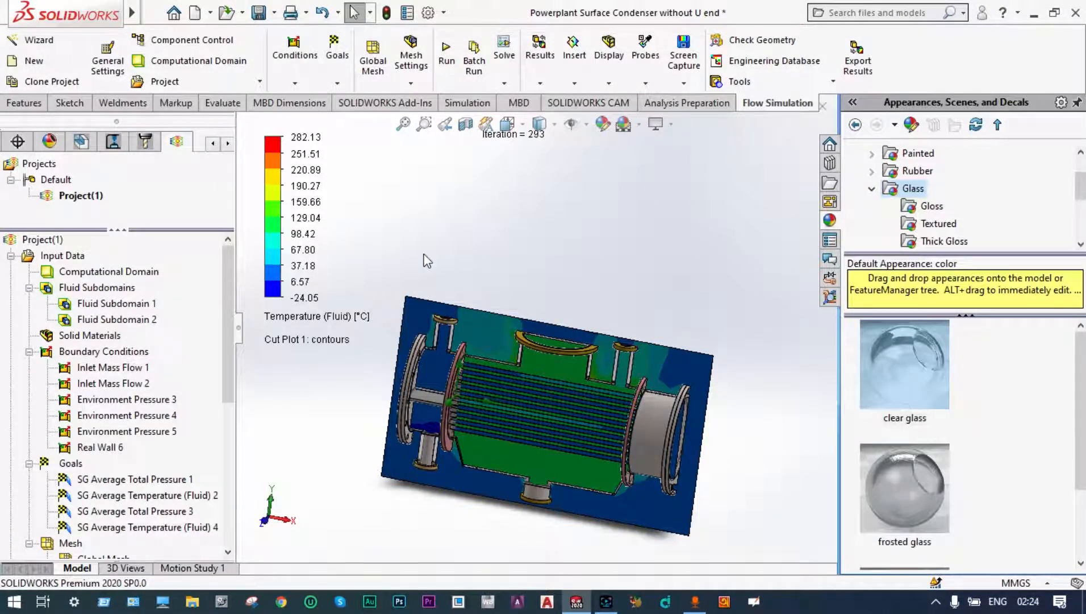
Step: Play the animation of the fluid temperature cut plot through the condenser, and clear and hide the plot
middle_click_drag(430, 260, 456, 255)
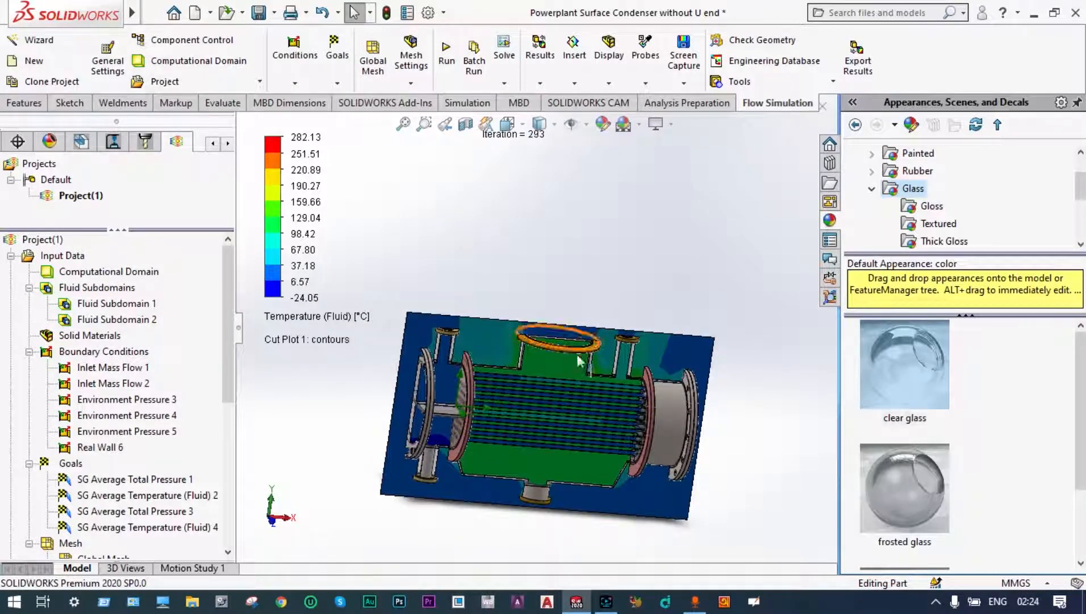
middle_click_drag(706, 289, 687, 300)
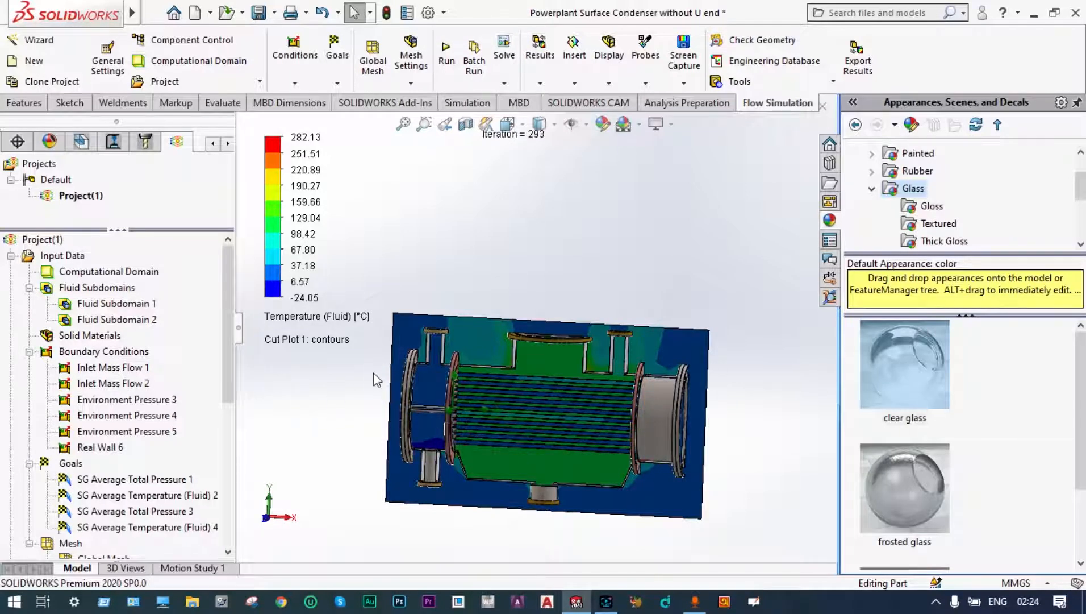
scroll(484, 351, "down", 2)
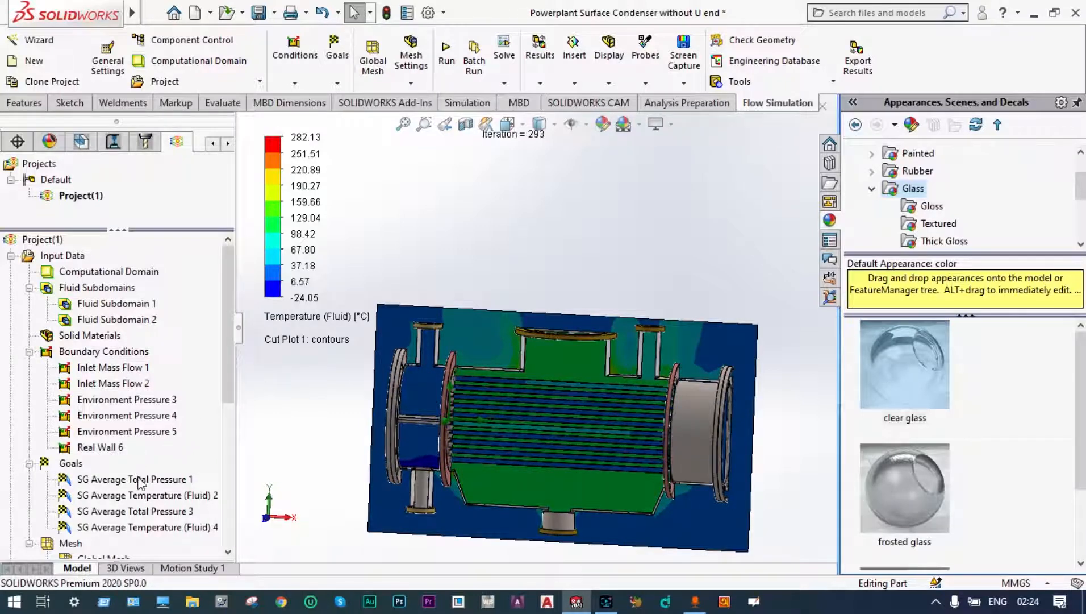
scroll(152, 471, "down", 3)
left_click(109, 462)
right_click(111, 462)
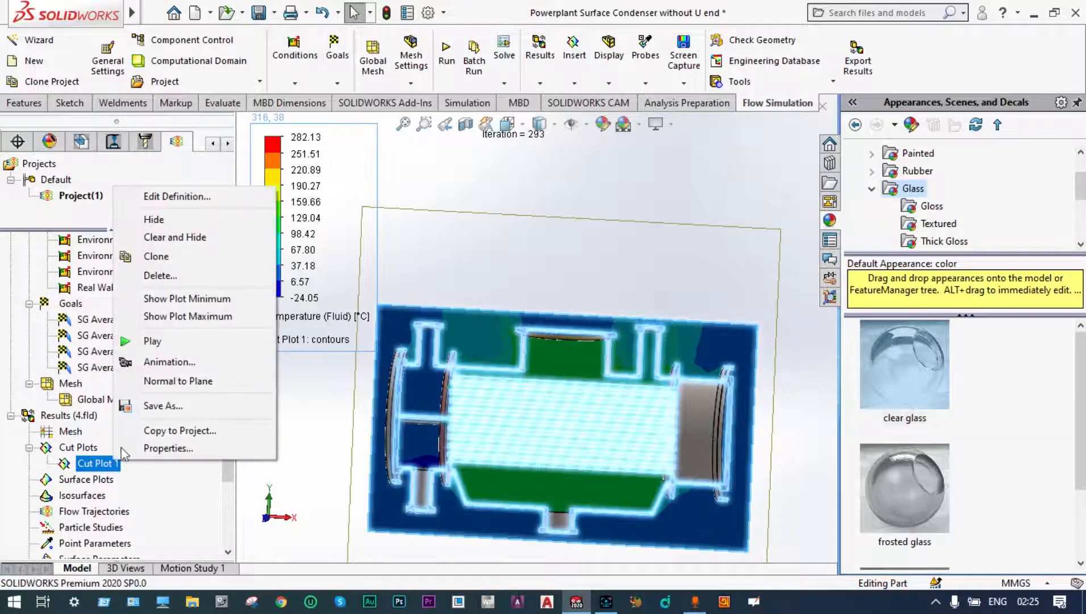
left_click(152, 342)
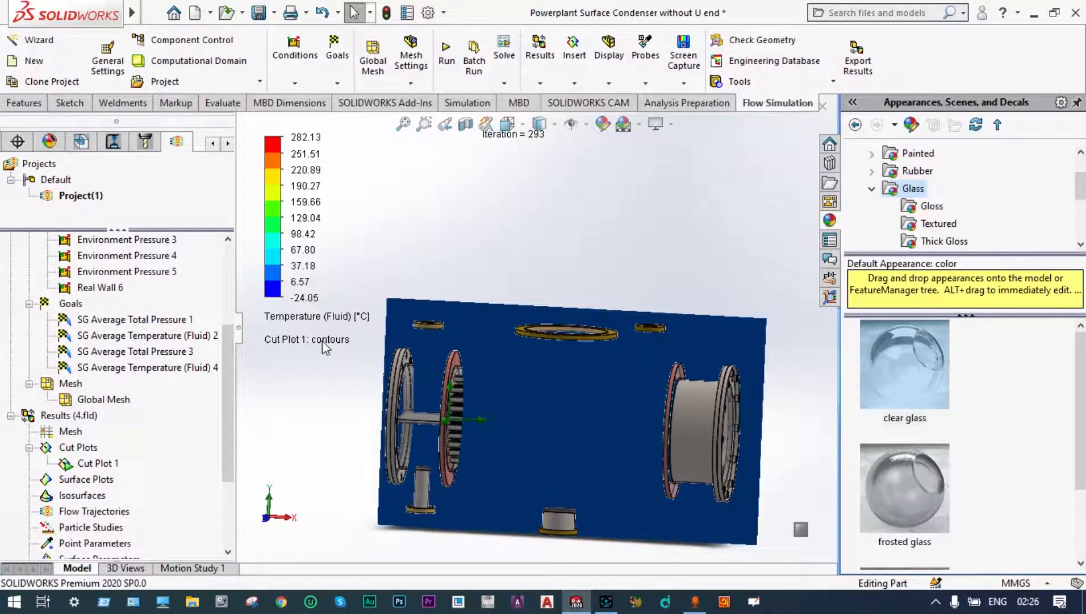
right_click(96, 463)
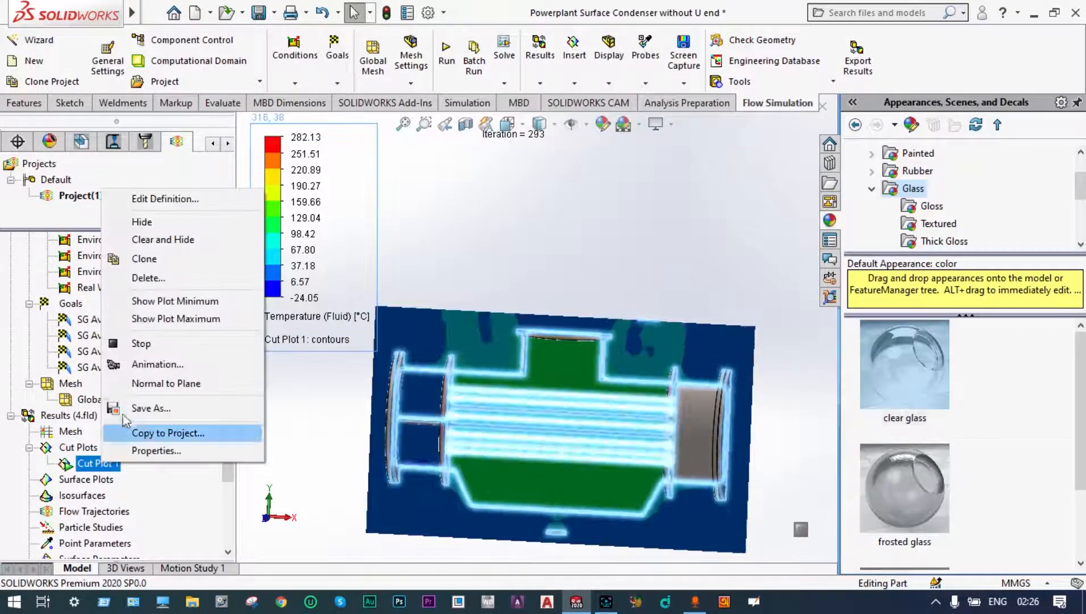
left_click(166, 241)
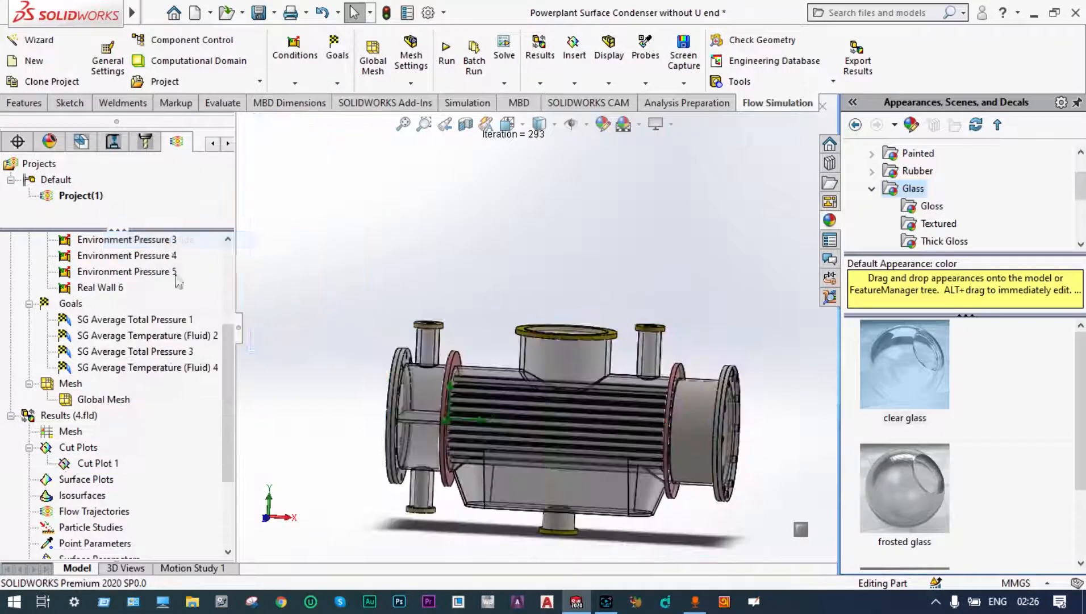
Step: Insert a surface plot of Temperature (Fluid) contours on all faces of the condenser and inspect the water box's upper nozzle
right_click(110, 480)
left_click(141, 490)
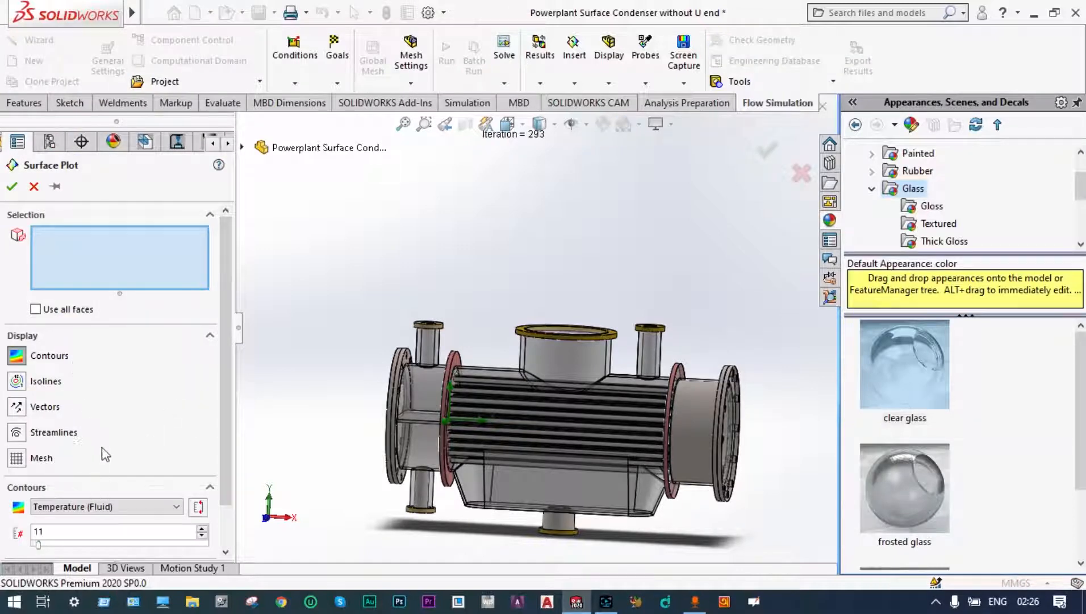
left_click(35, 309)
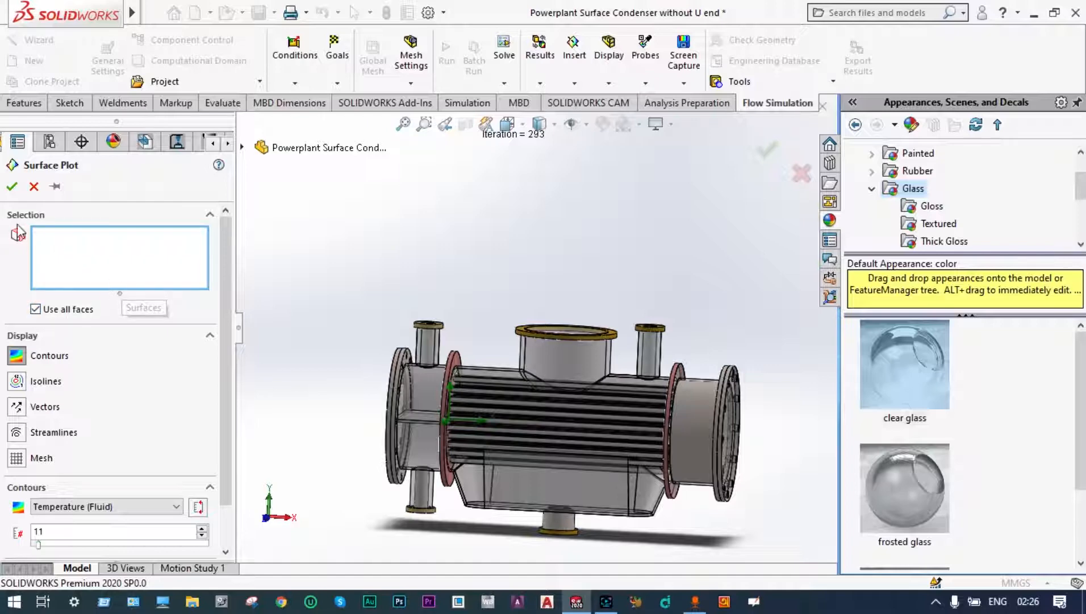
left_click(11, 187)
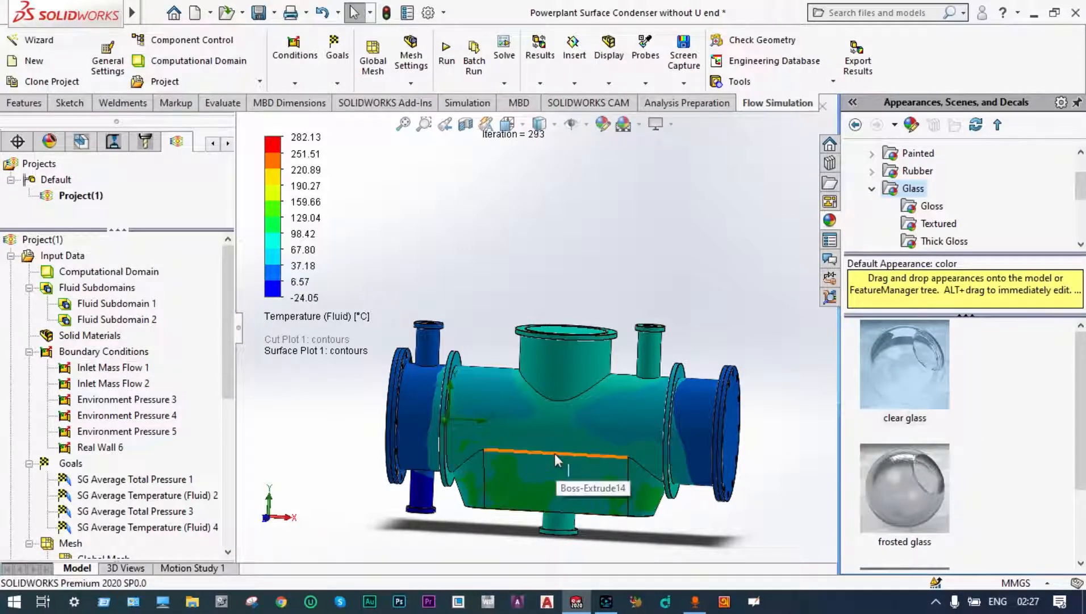
scroll(554, 453, "down", 3)
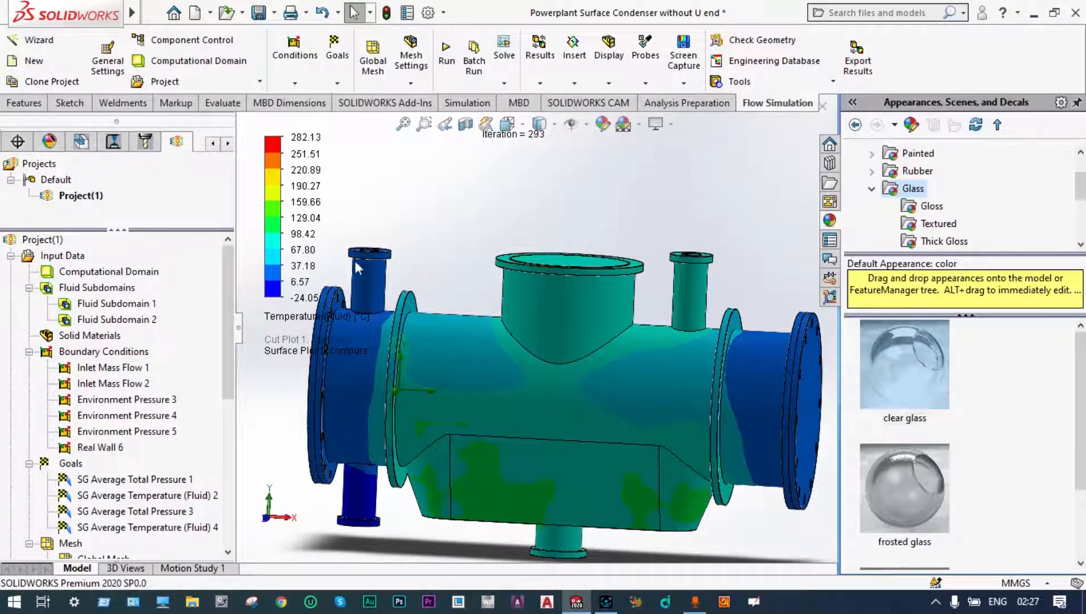
scroll(371, 254, "down", 5)
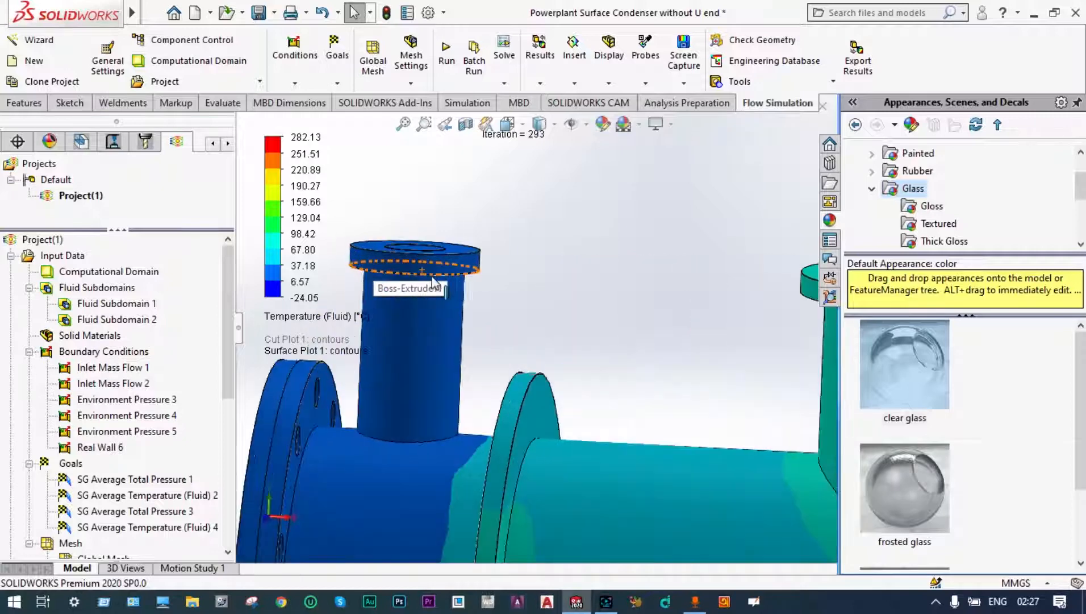
scroll(433, 282, "up", 5)
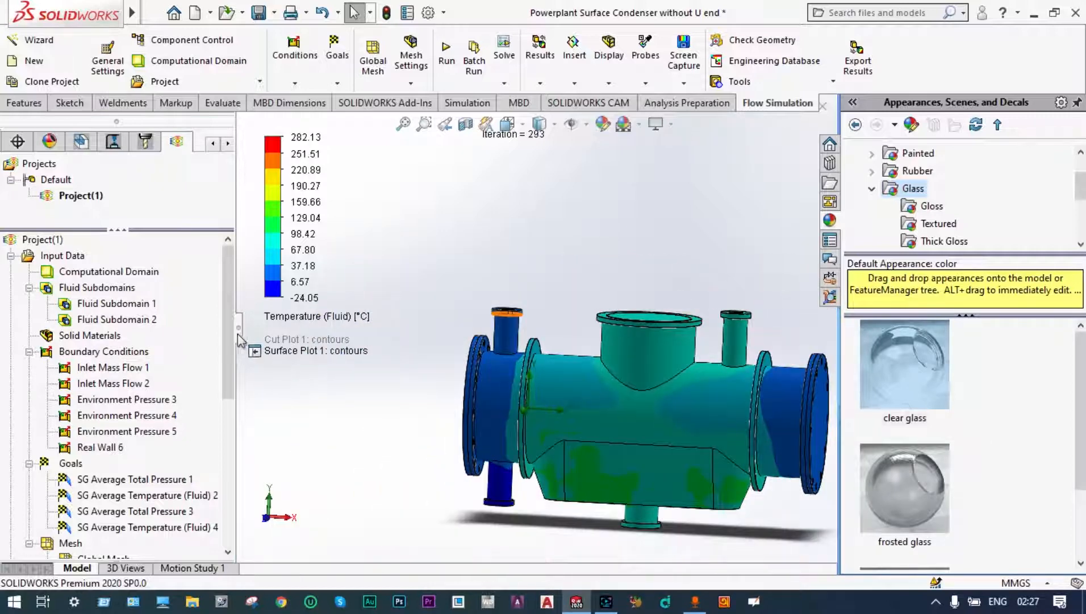
Step: Hide the fluid temperature surface plot
left_click_drag(232, 338, 231, 391)
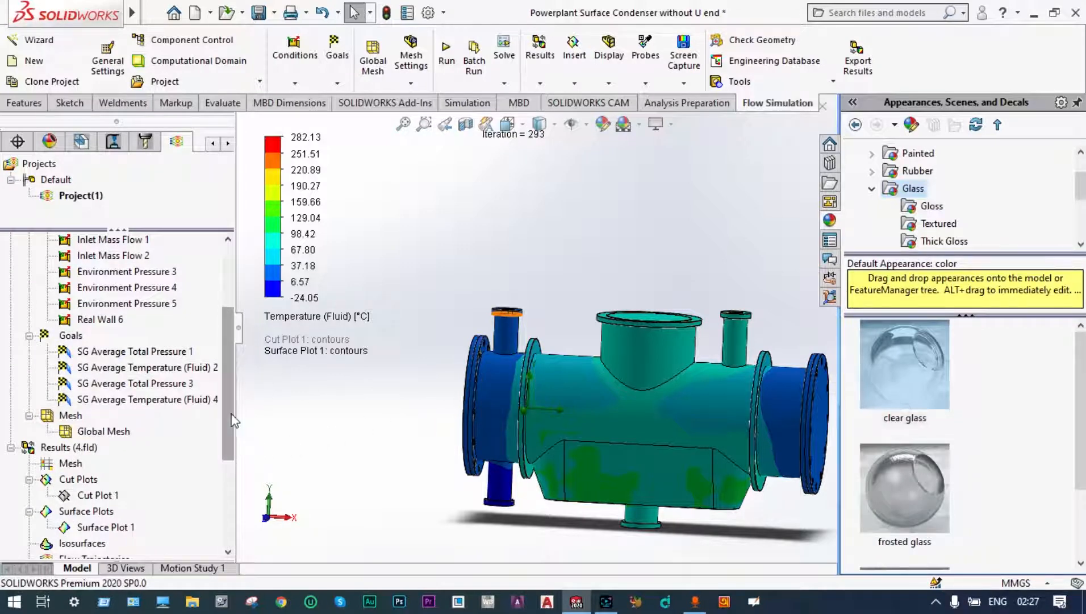
left_click_drag(230, 417, 233, 463)
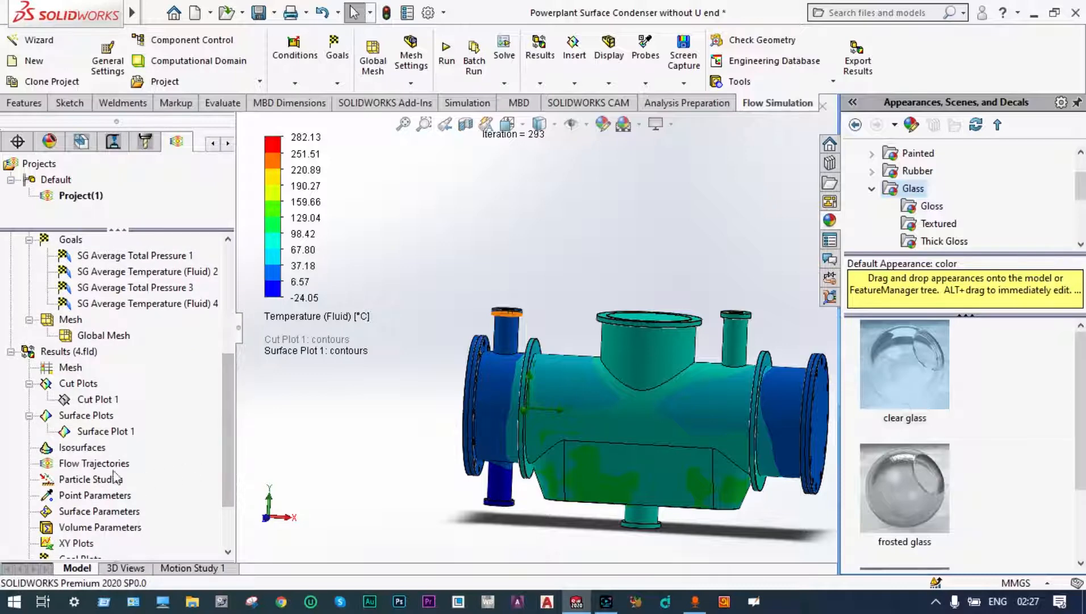
right_click(111, 430)
left_click(159, 246)
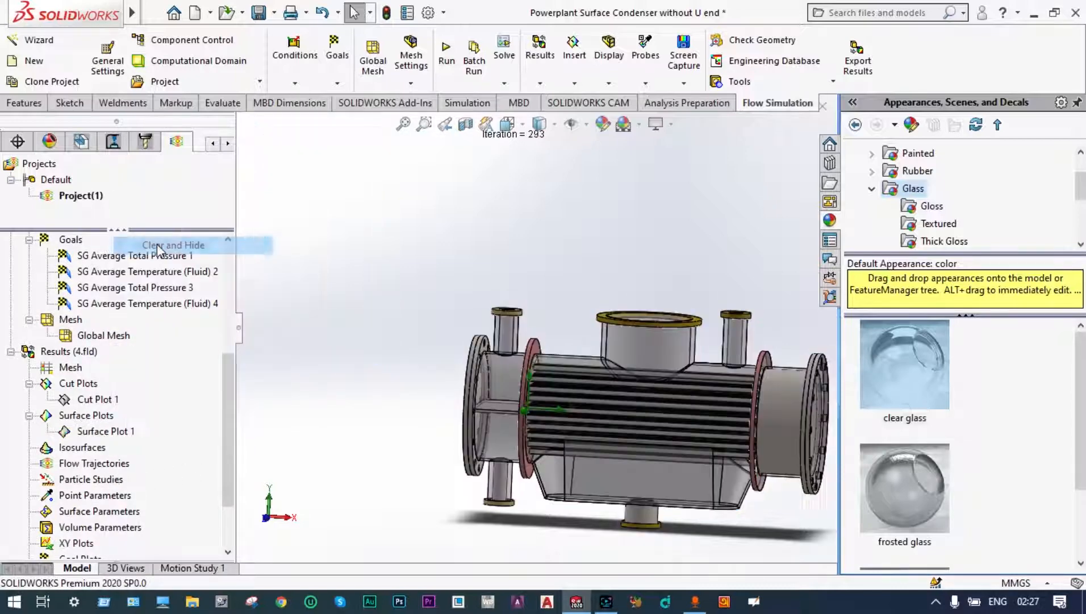
Step: Start a new flow trajectories plot with 200 points drawn as Arrows
right_click(113, 464)
left_click(131, 468)
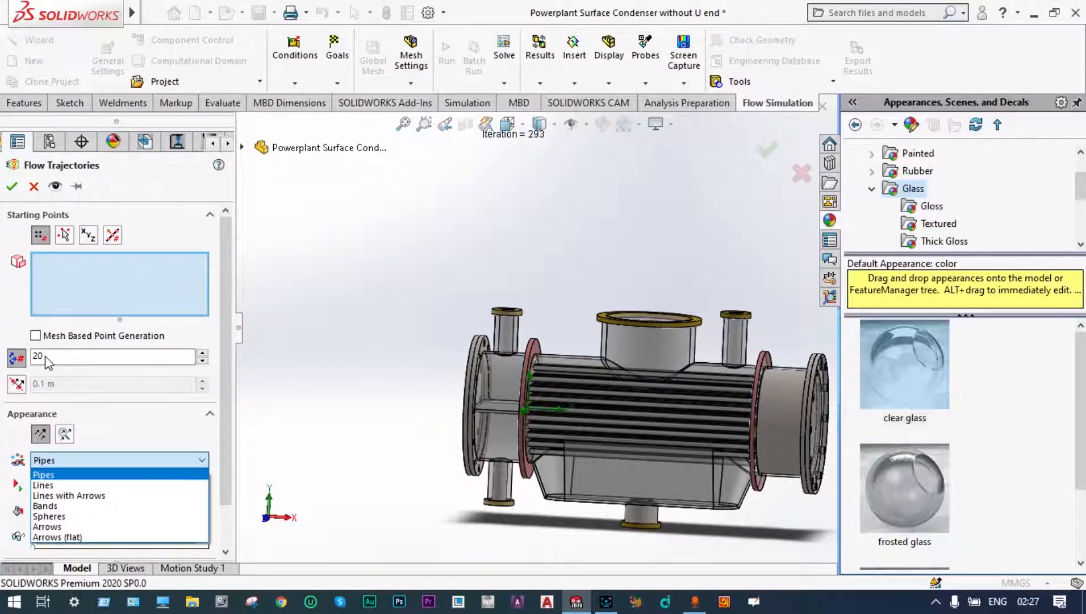
left_click(48, 358)
double_click(46, 356)
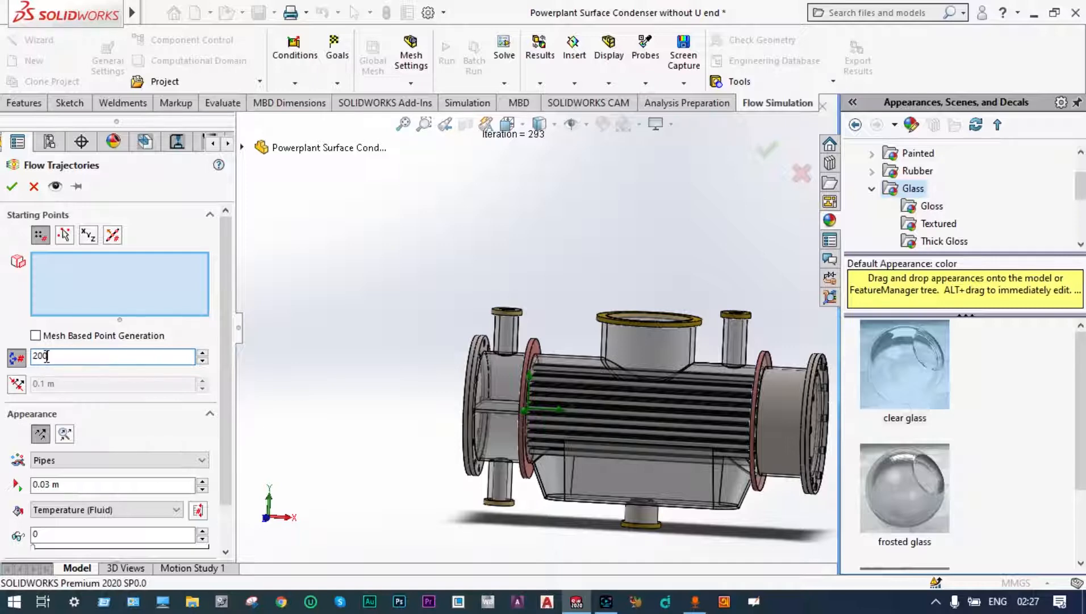
left_click(199, 457)
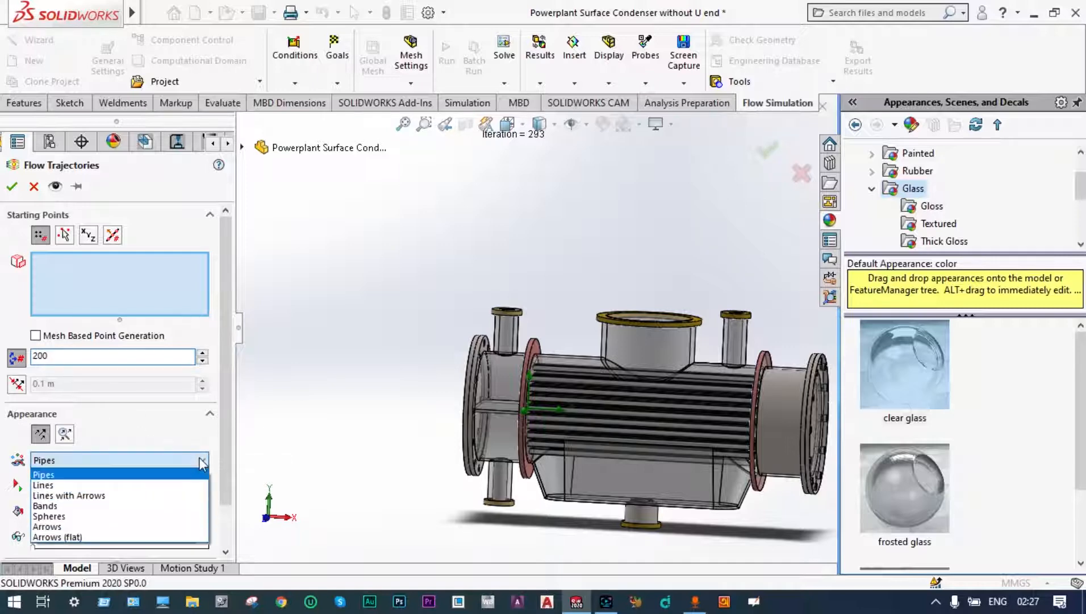
left_click(83, 526)
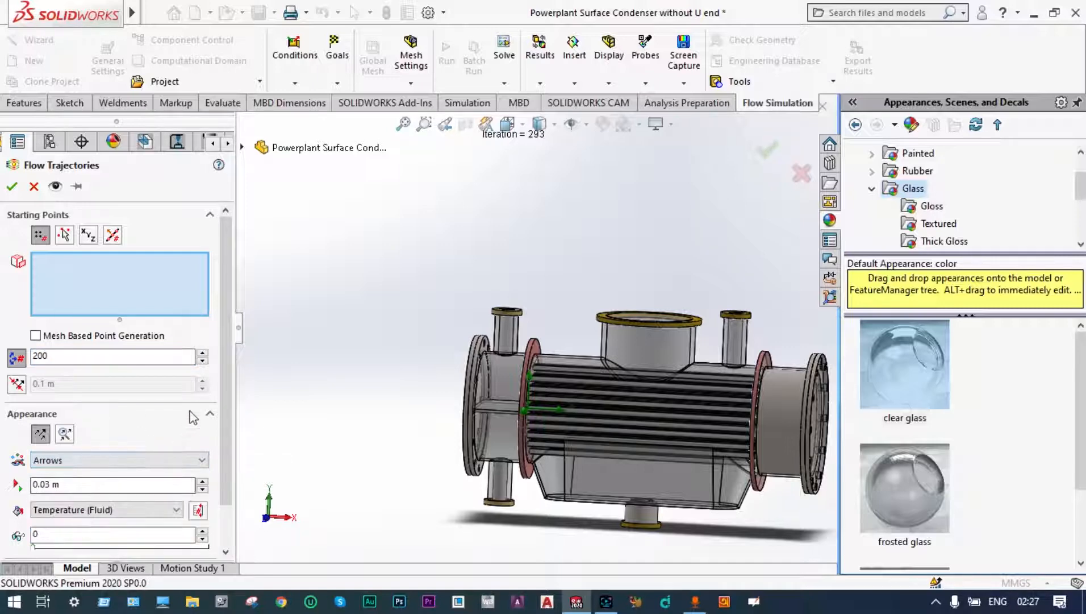
left_click_drag(224, 349, 233, 418)
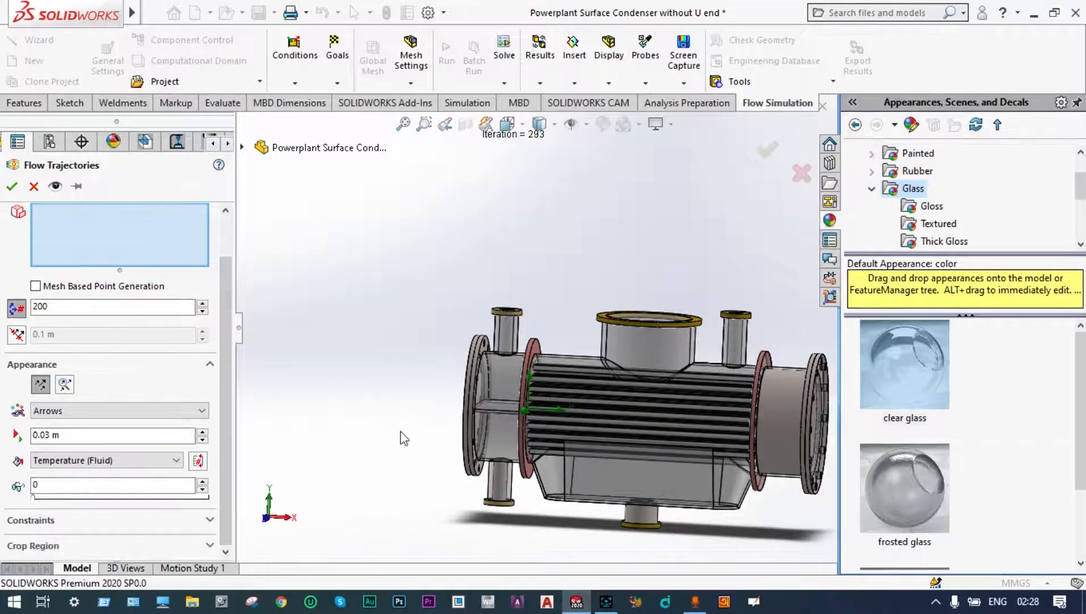
Step: Use the inner lid face of the water box's lower nozzle as the trajectories' starting face and create the plot coloured by Temperature (Fluid)
middle_click_drag(420, 459, 437, 398)
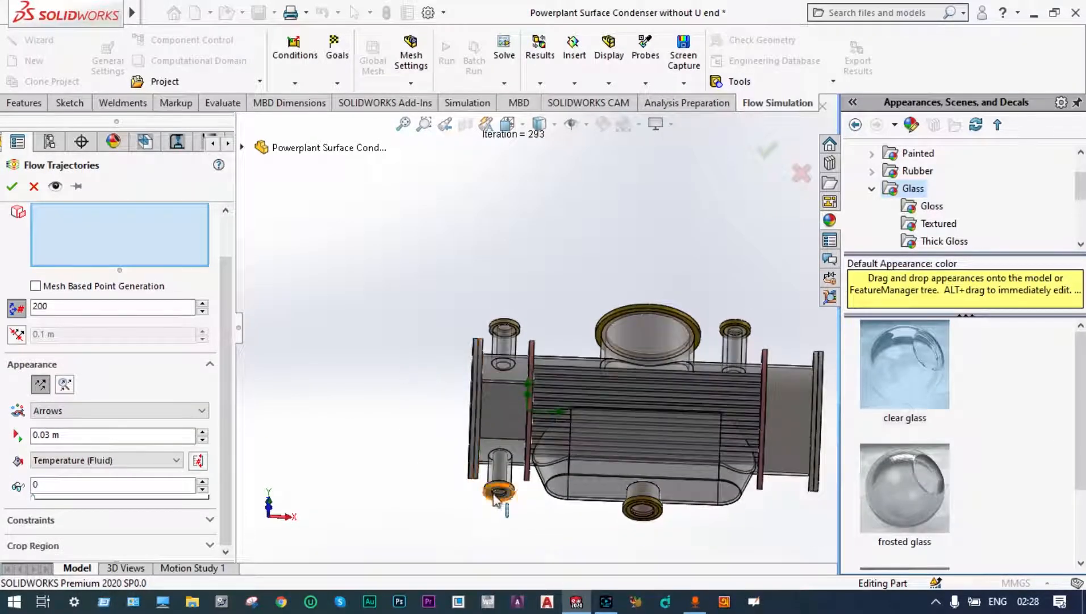
scroll(494, 506, "down", 2)
scroll(510, 495, "down", 1)
middle_click_drag(510, 496, 511, 436)
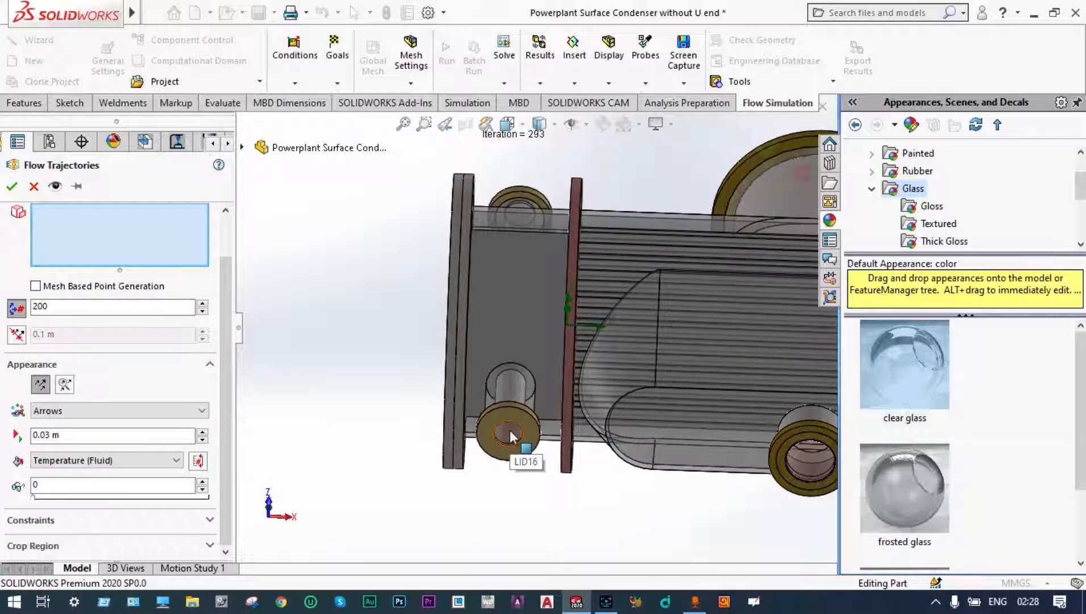
right_click(510, 436)
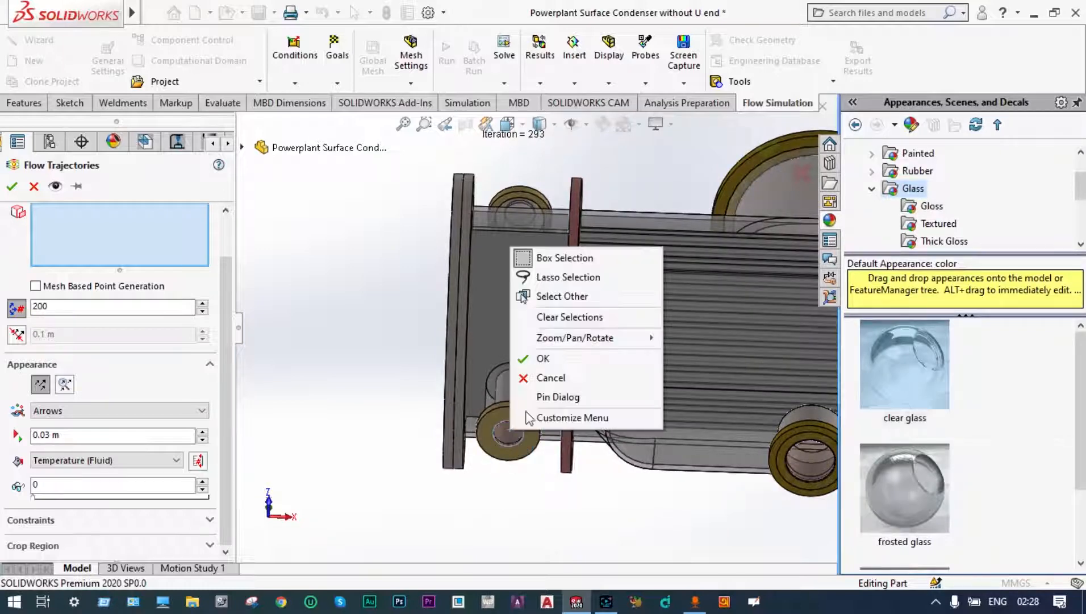
left_click(579, 298)
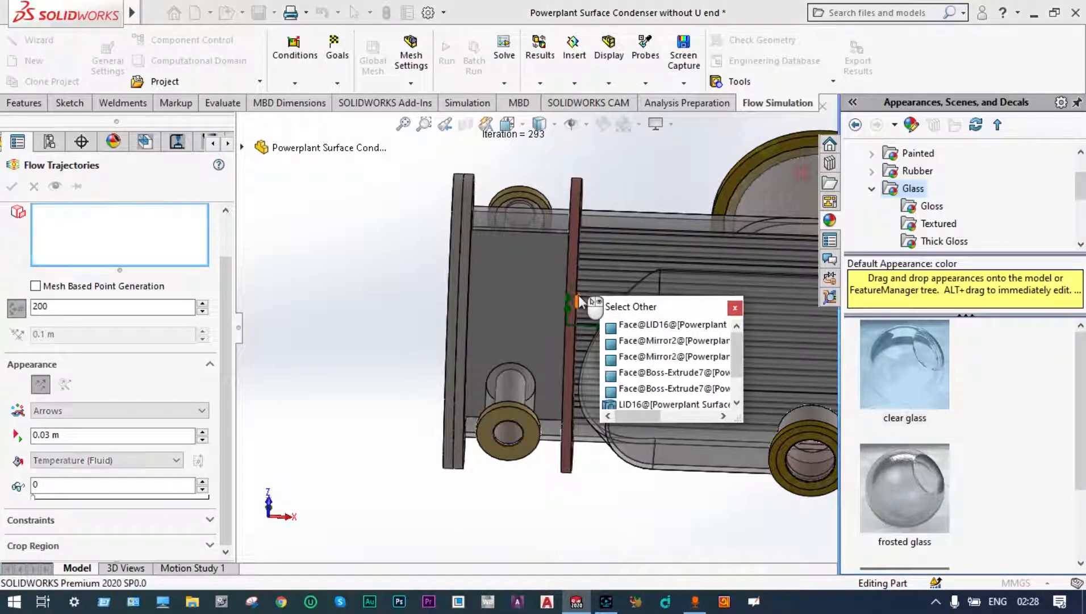
left_click(643, 325)
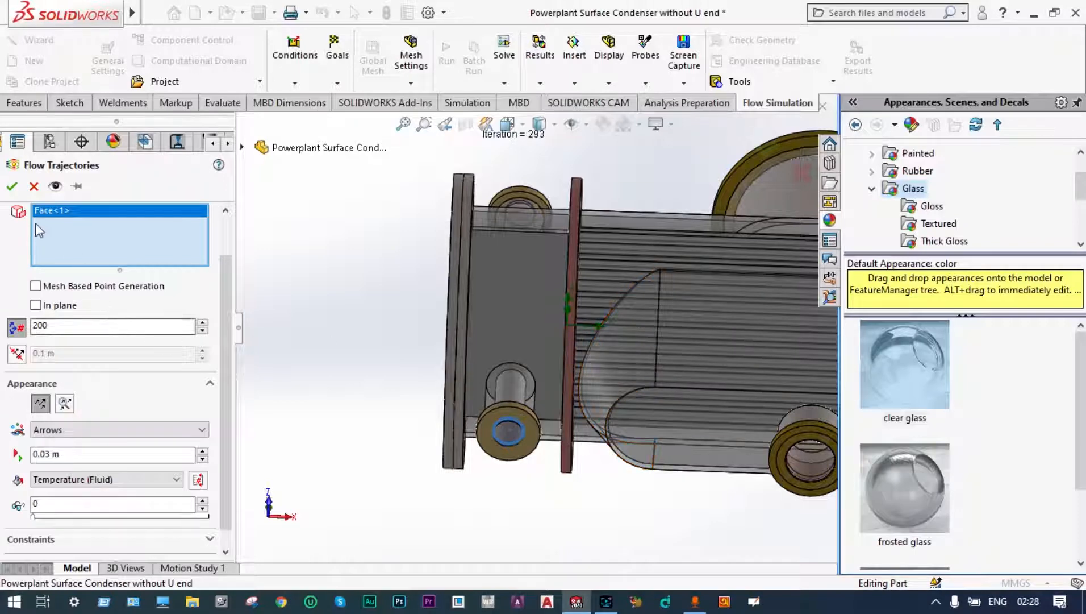
left_click(10, 188)
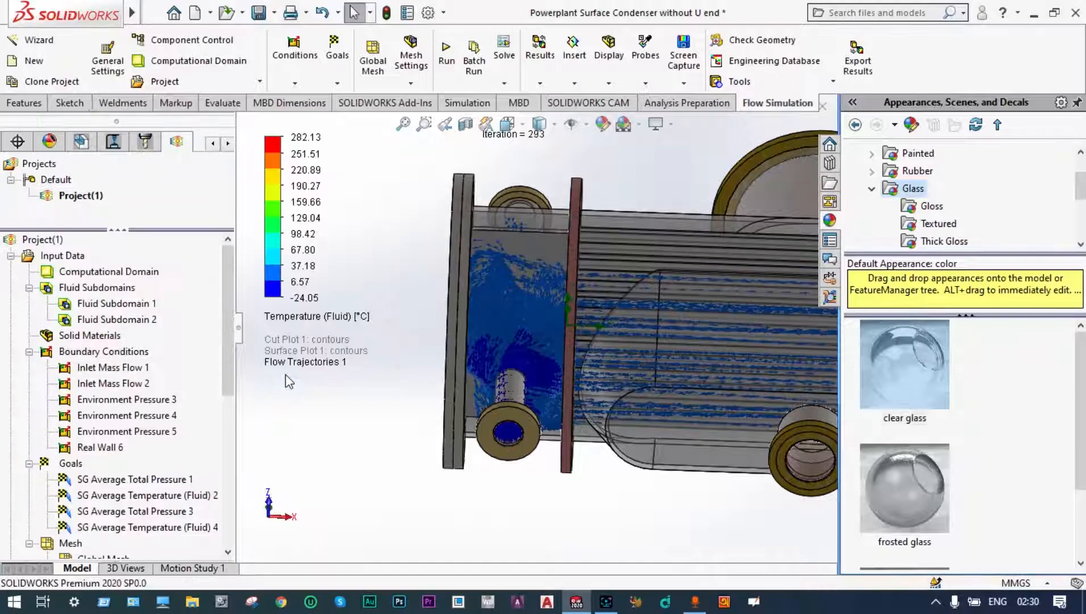
Step: Examine the arrow trajectories in the water box and along the tubes from below and from the flanged end
scroll(447, 355, "up", 4)
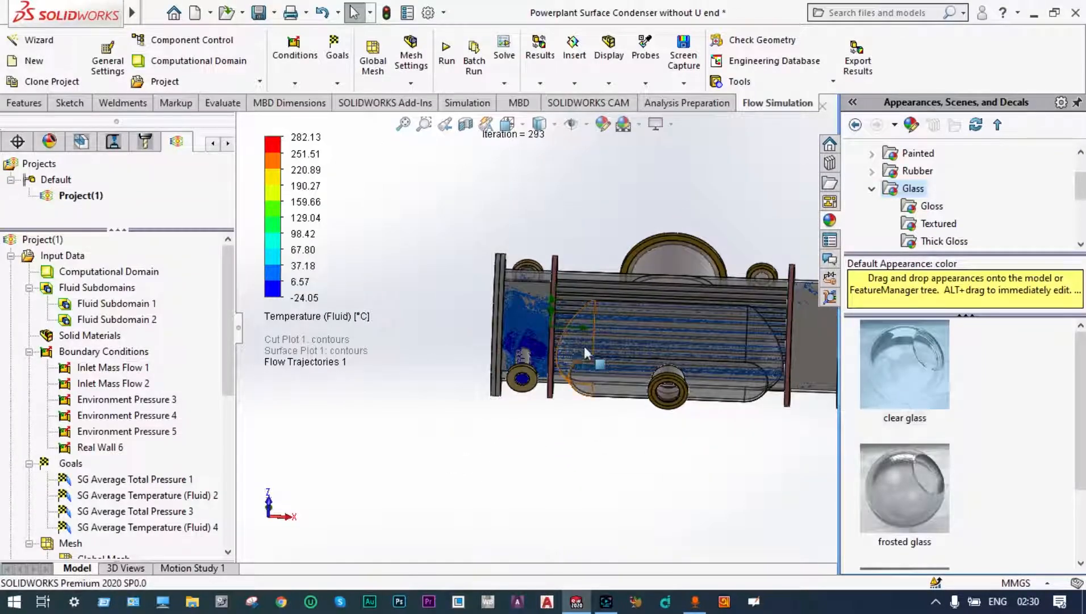
scroll(585, 347, "down", 2)
scroll(584, 346, "down", 1)
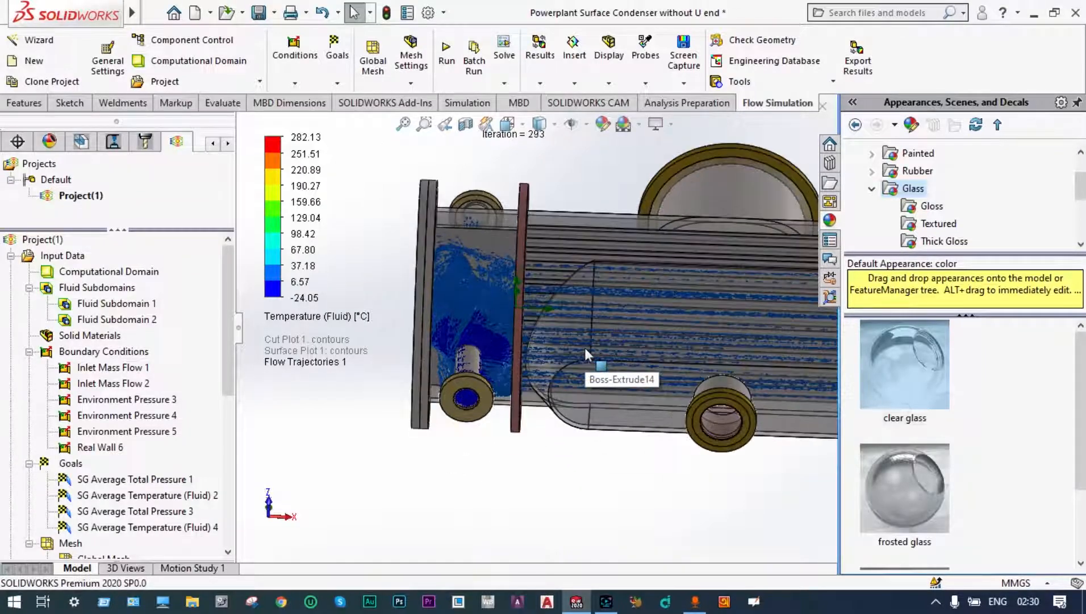
scroll(584, 345, "down", 1)
scroll(599, 340, "down", 3)
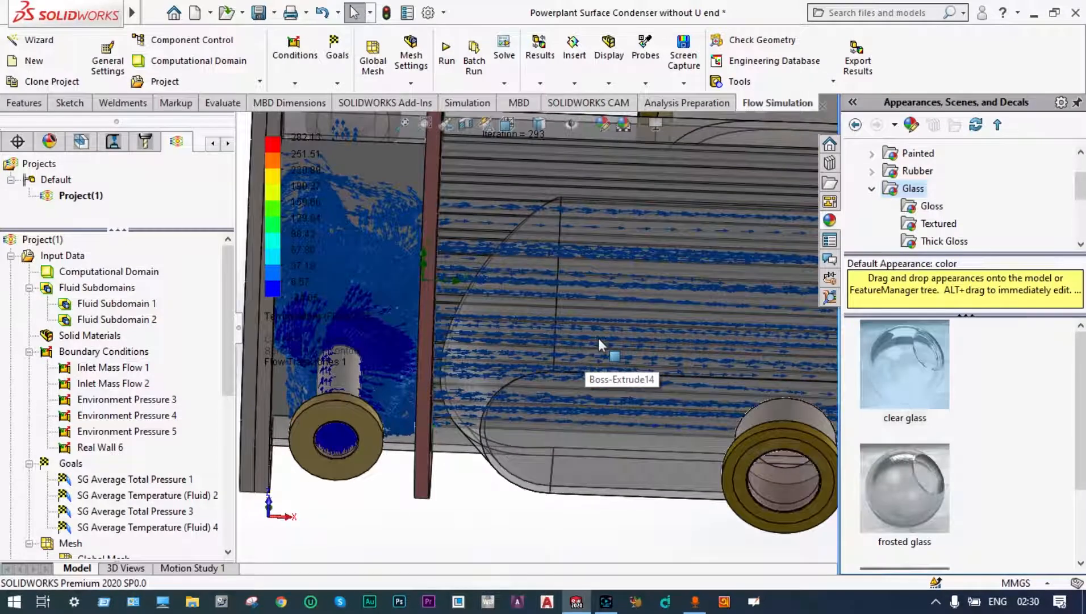
scroll(598, 338, "up", 6)
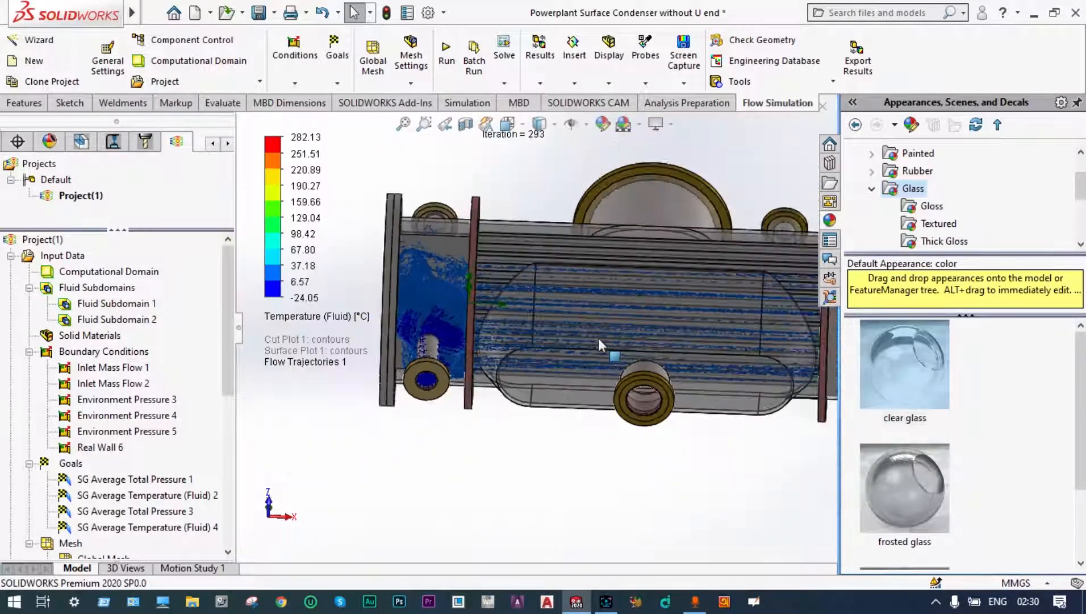
middle_click_drag(600, 367, 611, 335)
scroll(584, 335, "down", 4)
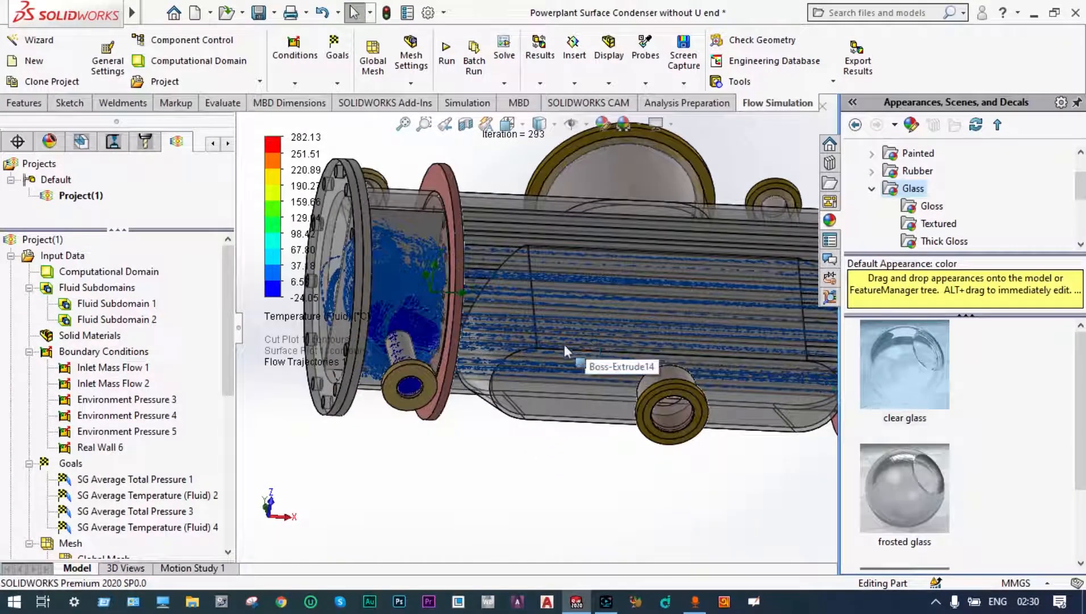
middle_click_drag(541, 340, 483, 328)
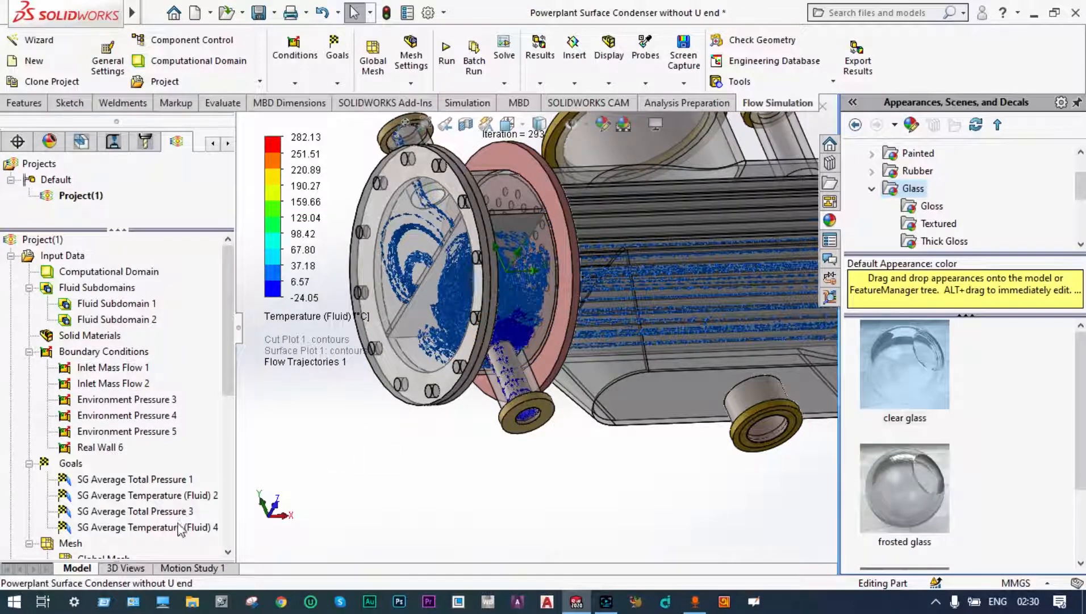
Step: Play the animation of the flow trajectories through the condenser
scroll(221, 408, "down", 3)
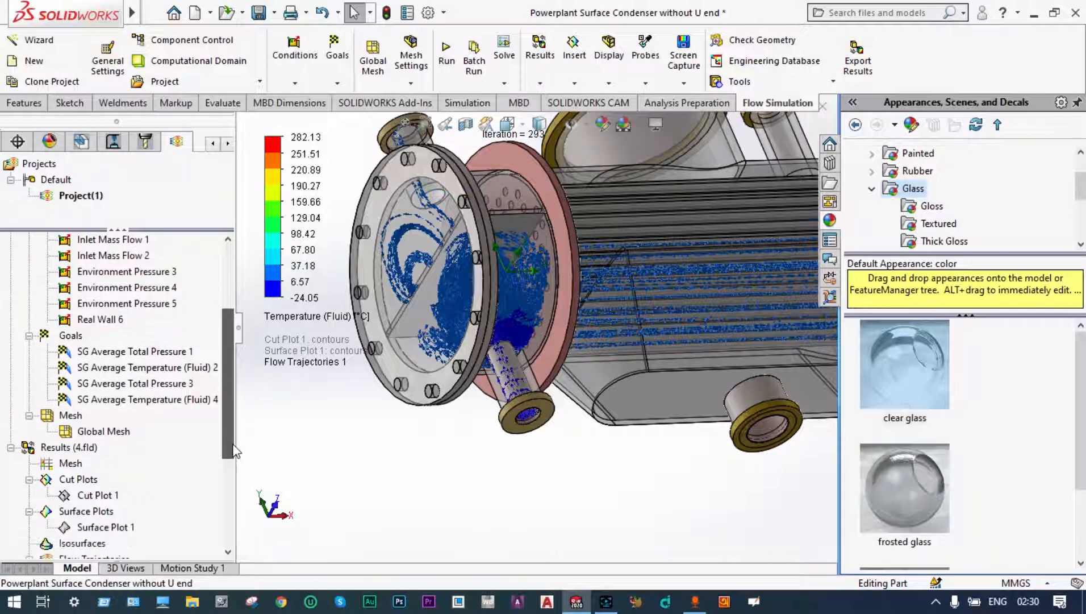
left_click_drag(227, 438, 230, 490)
right_click(142, 465)
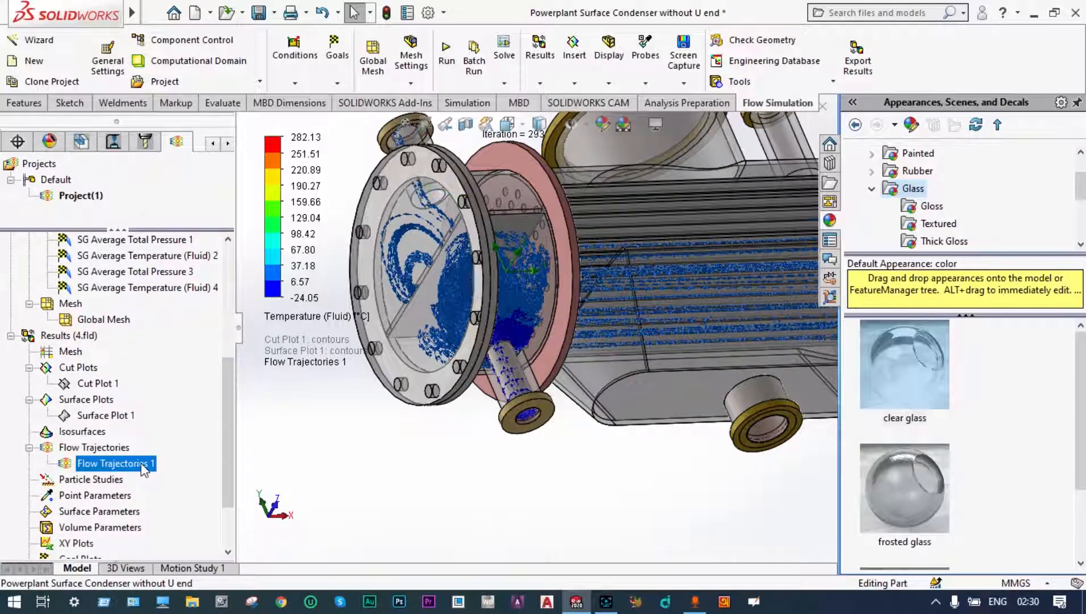
left_click(181, 326)
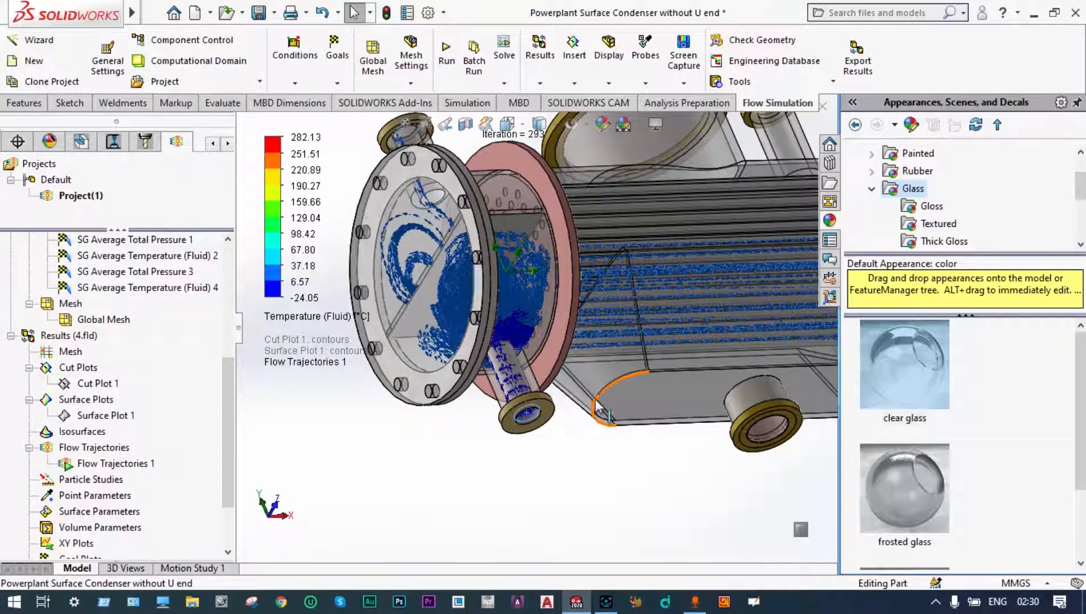
Step: Examine the moving arrows in the lower inlet nozzle, along the tube bundle and in the return chamber at the far end
scroll(665, 298, "down", 2)
scroll(628, 311, "down", 5)
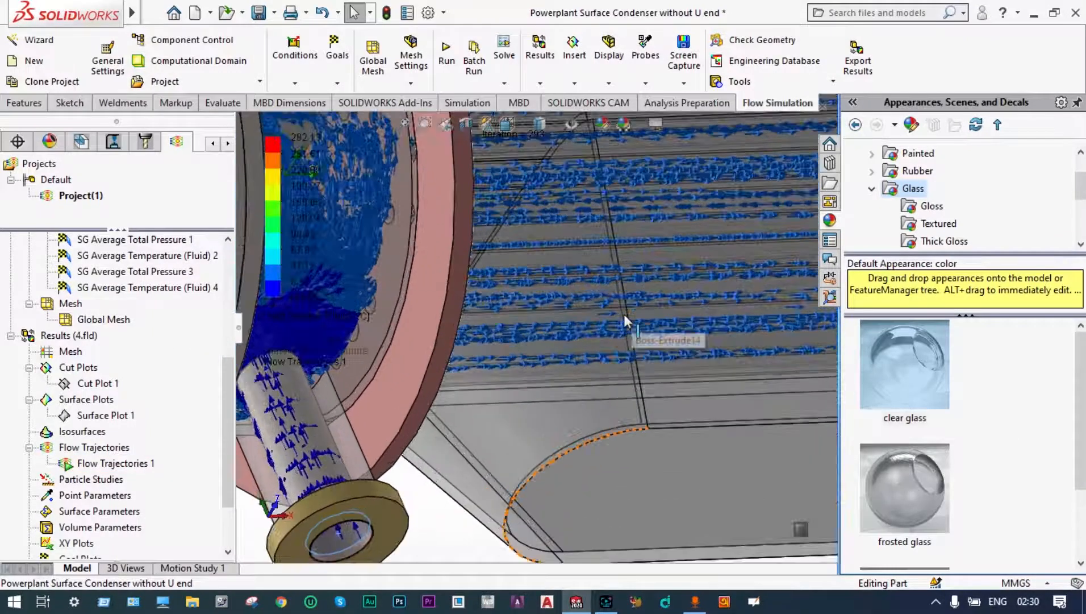
scroll(624, 315, "down", 4)
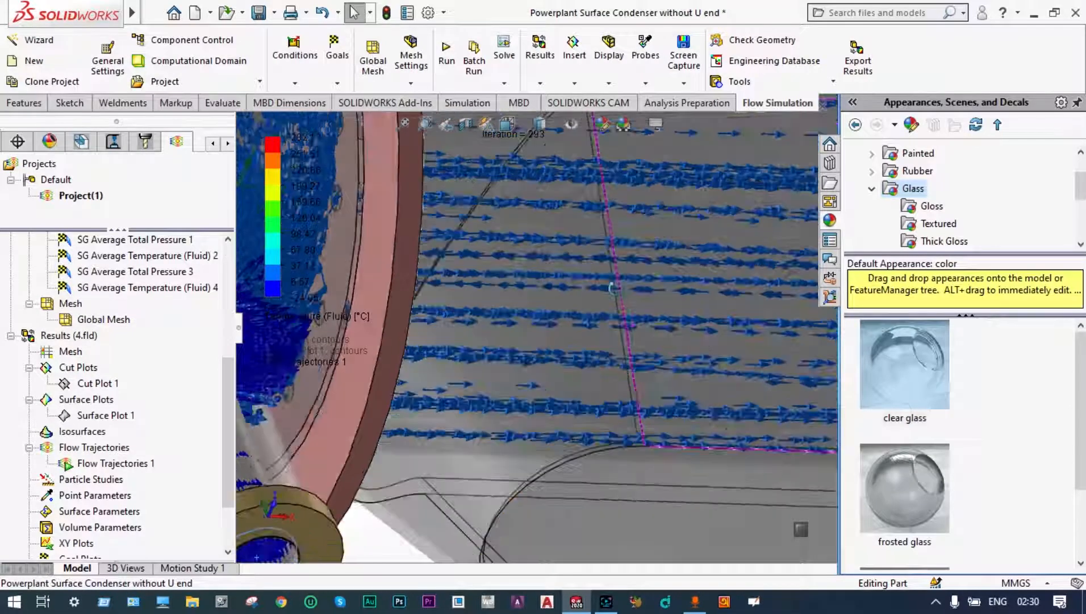
scroll(646, 314, "up", 6)
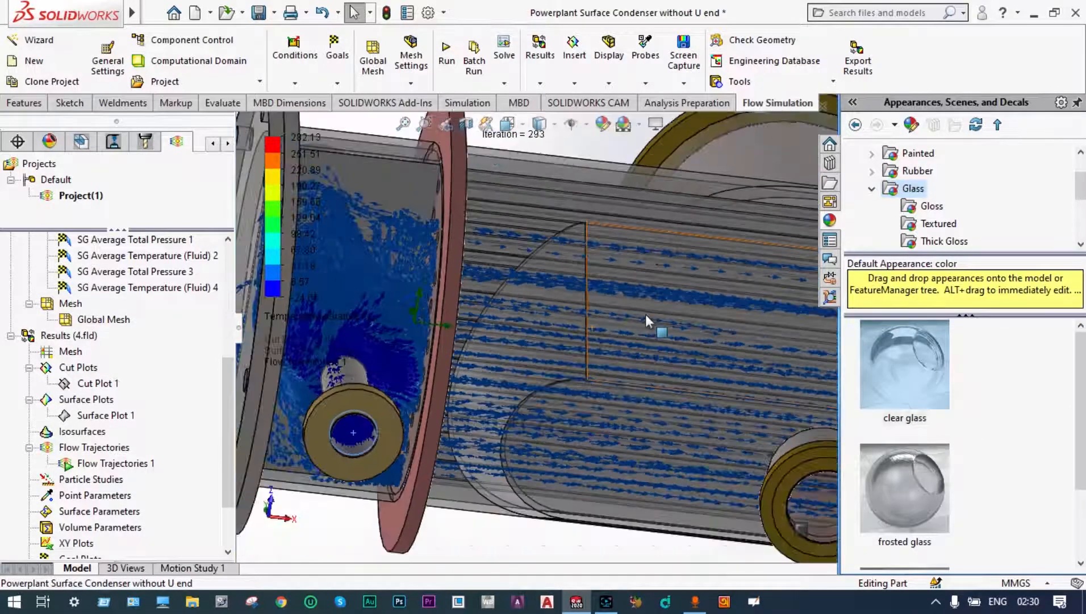
scroll(665, 388, "down", 5)
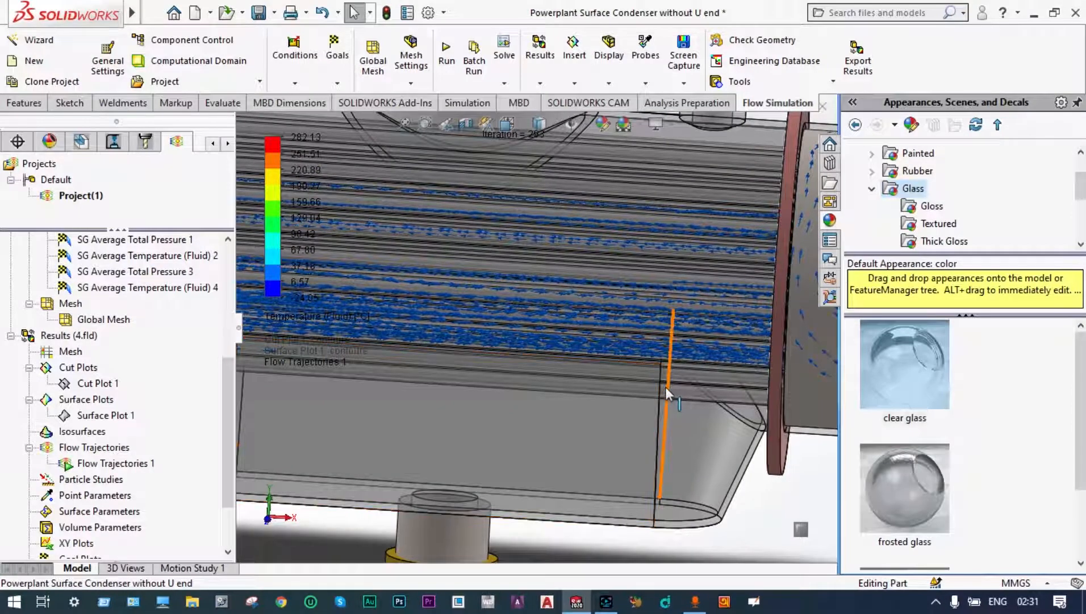
scroll(665, 387, "down", 1)
scroll(687, 372, "up", 4)
scroll(723, 354, "down", 2)
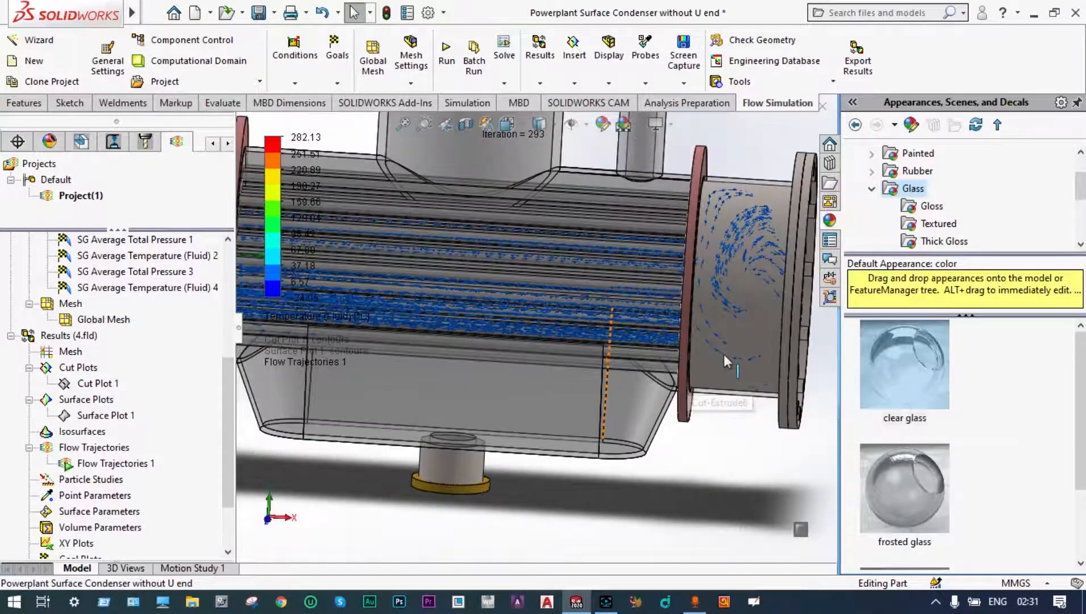
scroll(752, 298, "down", 2)
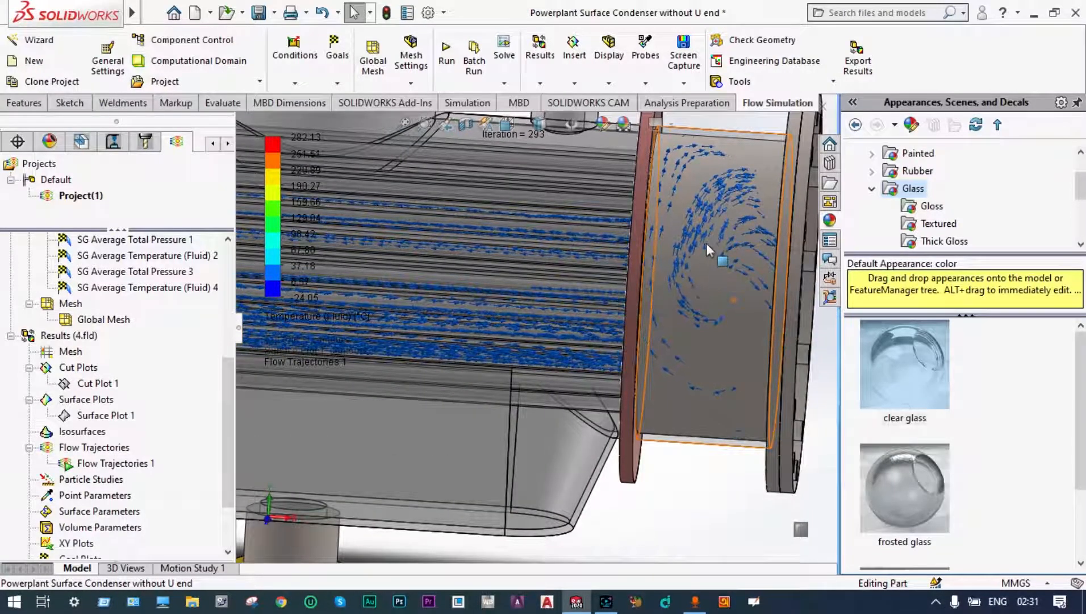
Step: Examine the moving arrows swirling in the return chamber through its flanged end and close up at the tube sheet
middle_click_drag(706, 243, 697, 279)
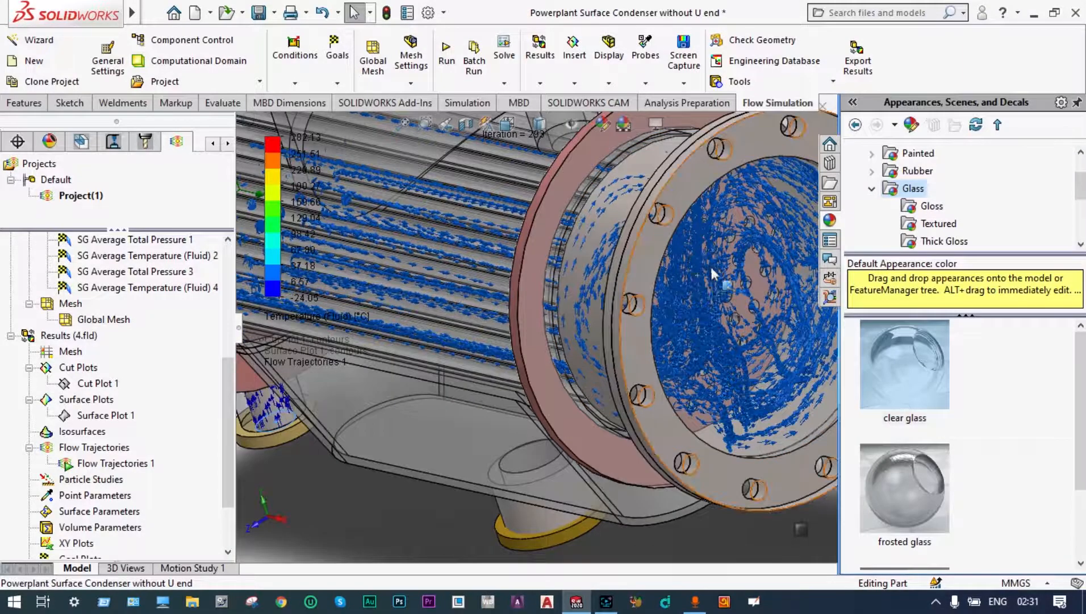
scroll(714, 272, "down", 2)
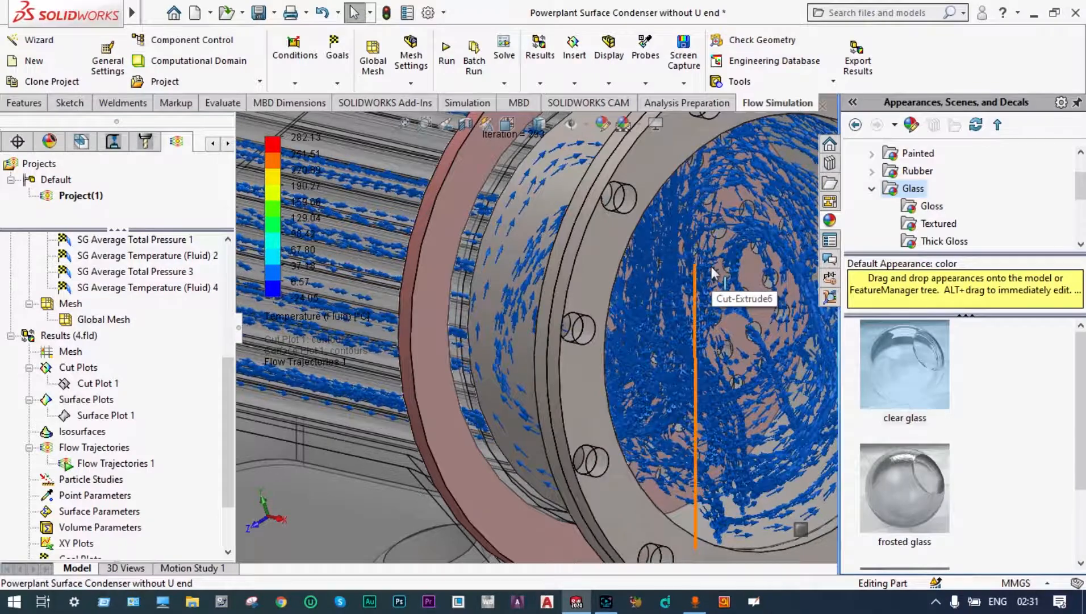
scroll(713, 267, "up", 3)
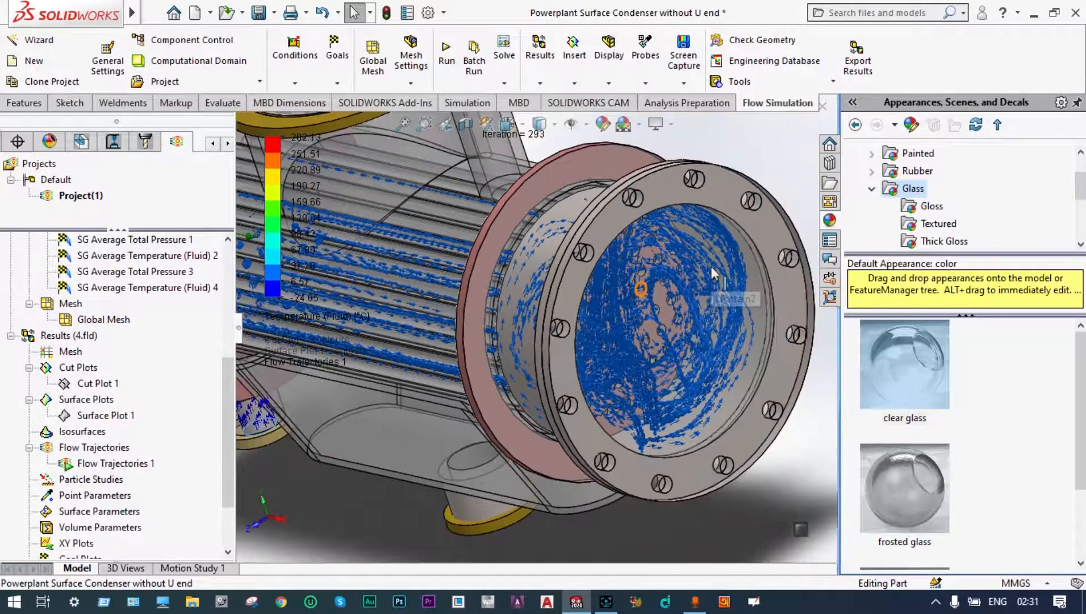
scroll(696, 287, "down", 4)
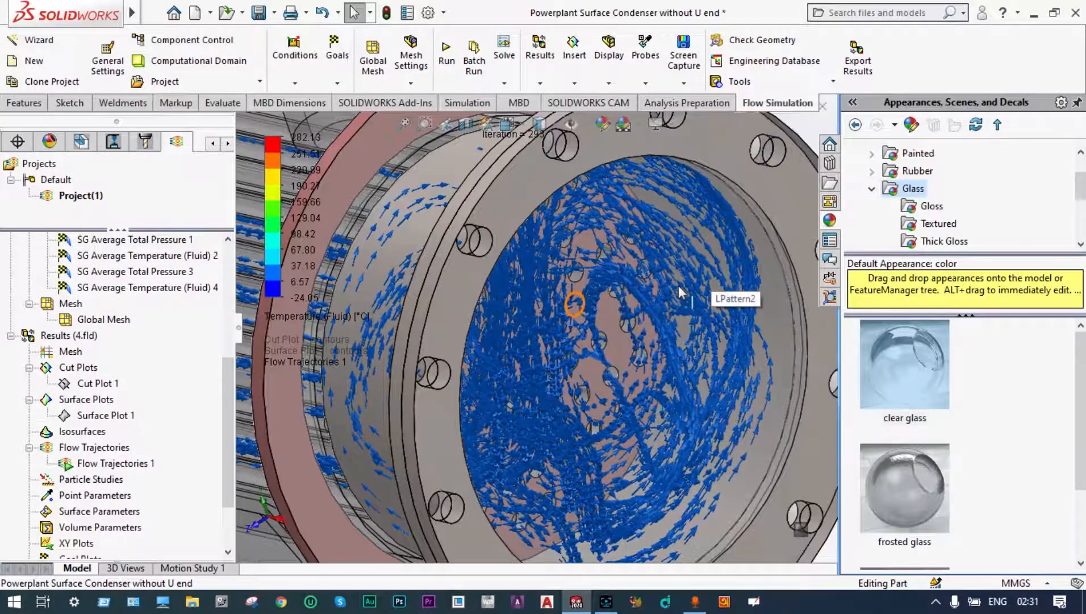
scroll(605, 322, "down", 2)
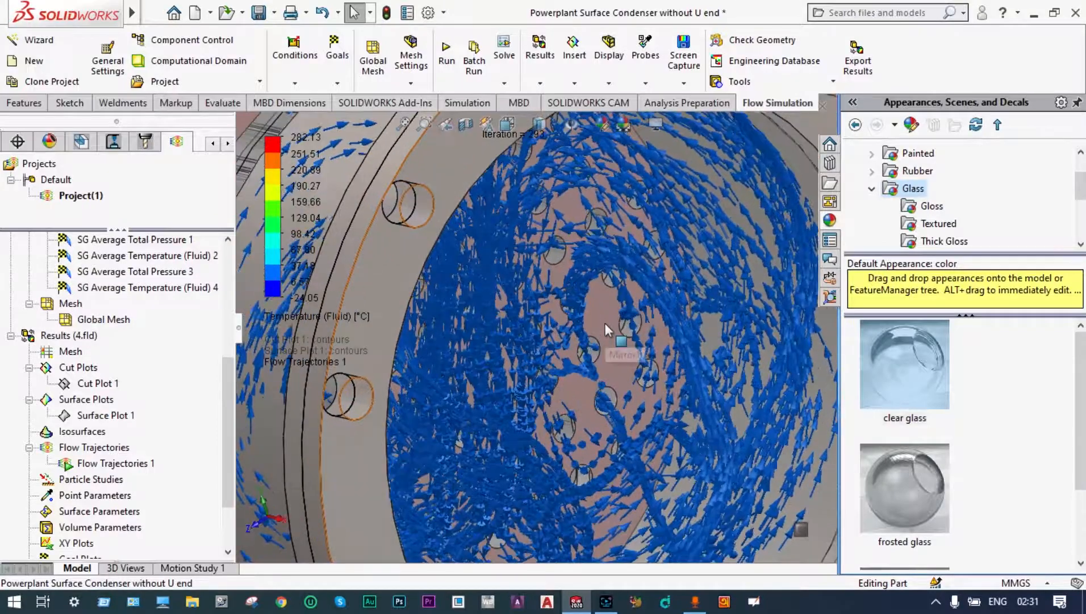
scroll(605, 323, "down", 1)
scroll(606, 330, "down", 4)
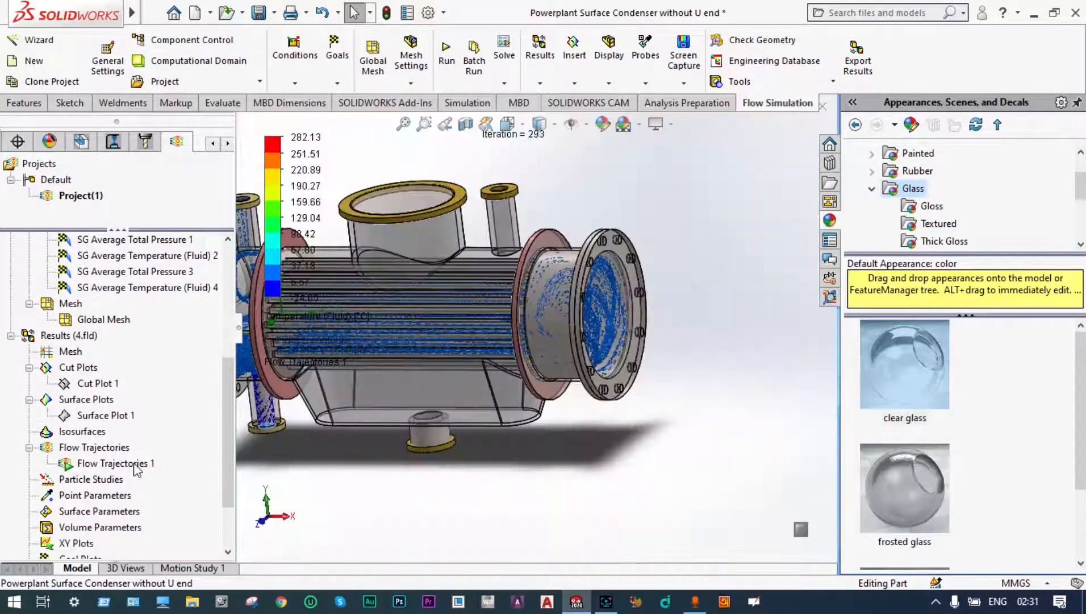
Step: Clear and hide the existing flow trajectories plot and section the model along the Front Plane at 0 mm offset
right_click(134, 464)
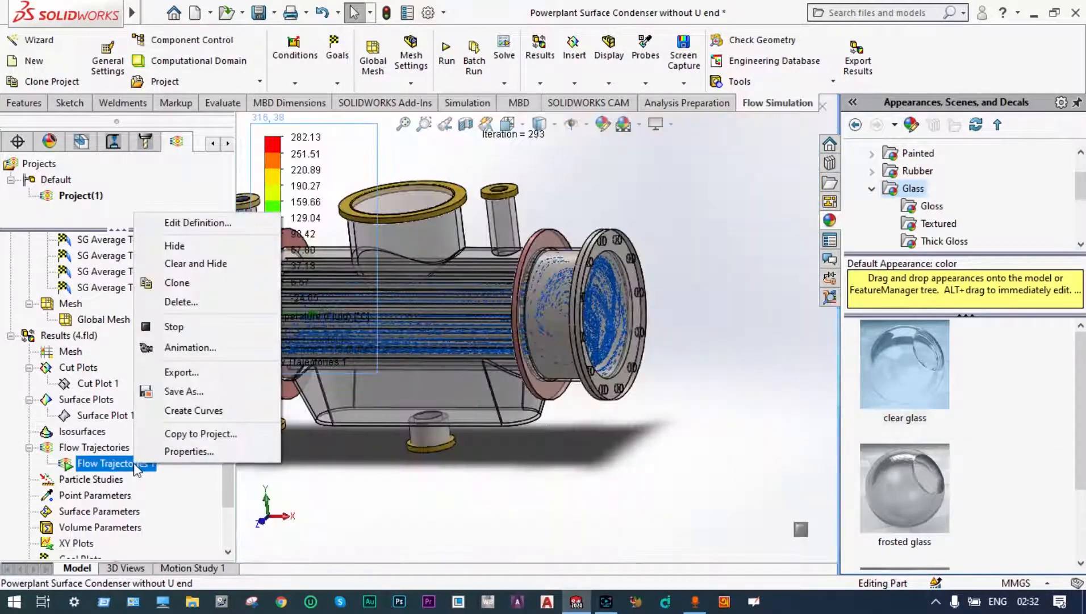
left_click(185, 263)
scroll(586, 446, "up", 2)
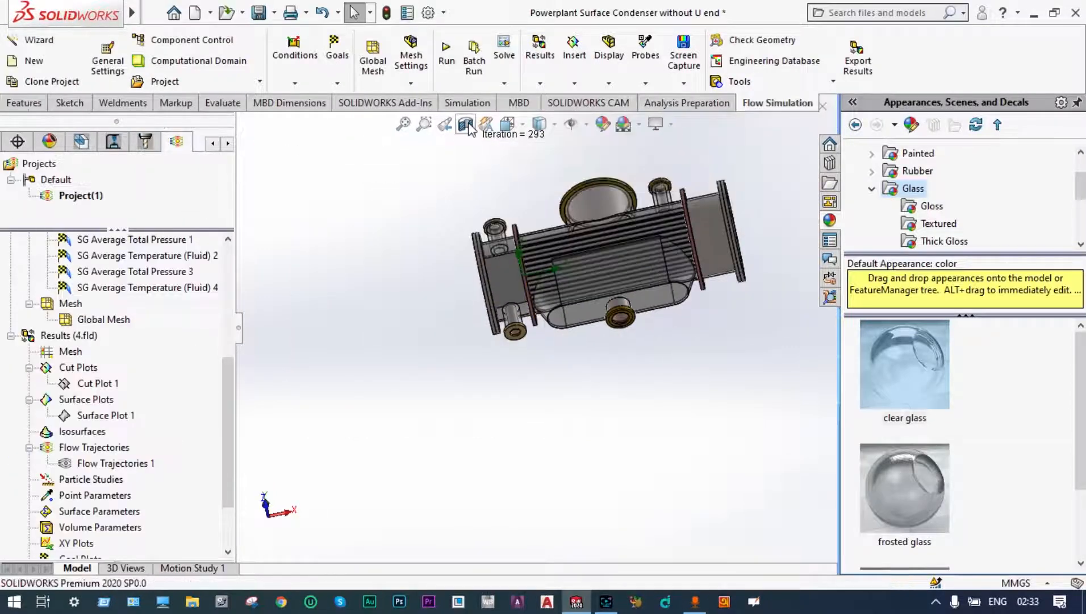
left_click(466, 125)
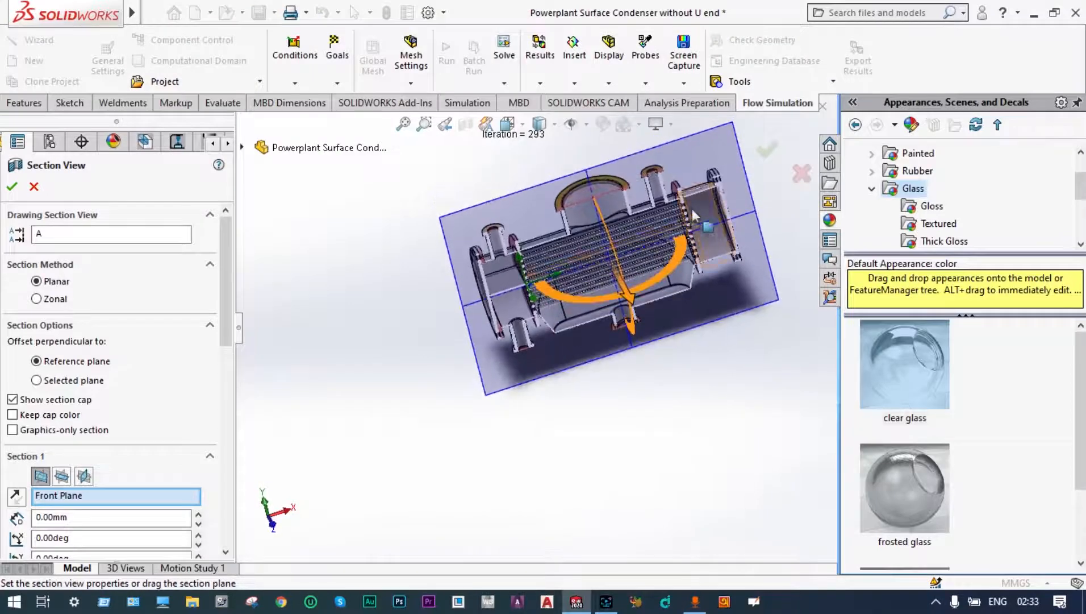
left_click(766, 150)
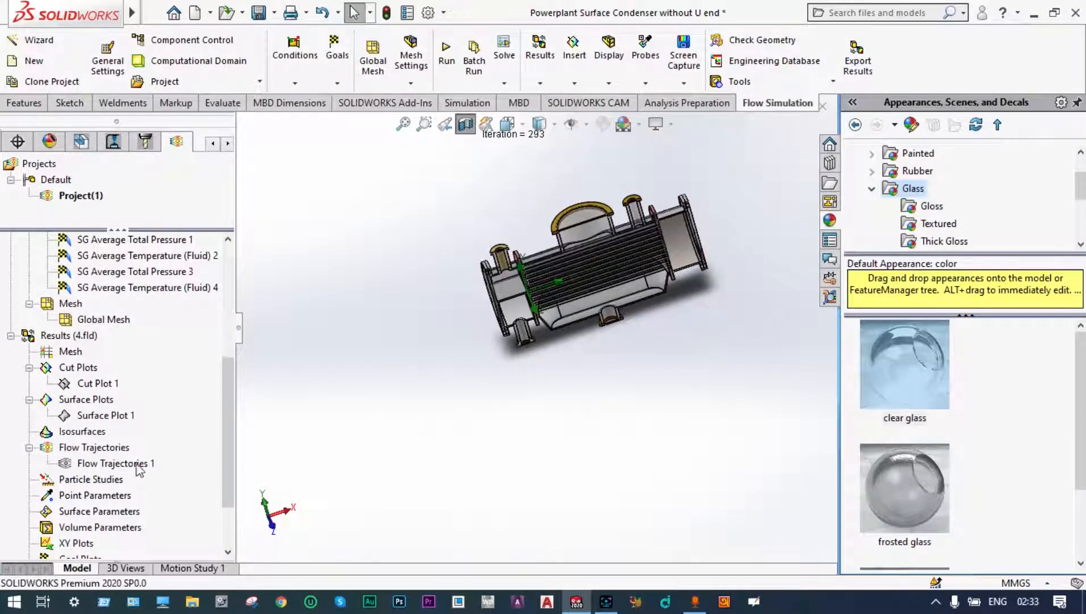
Step: Insert a new flow trajectories plot drawn as Arrows with 100 starting points
right_click(122, 448)
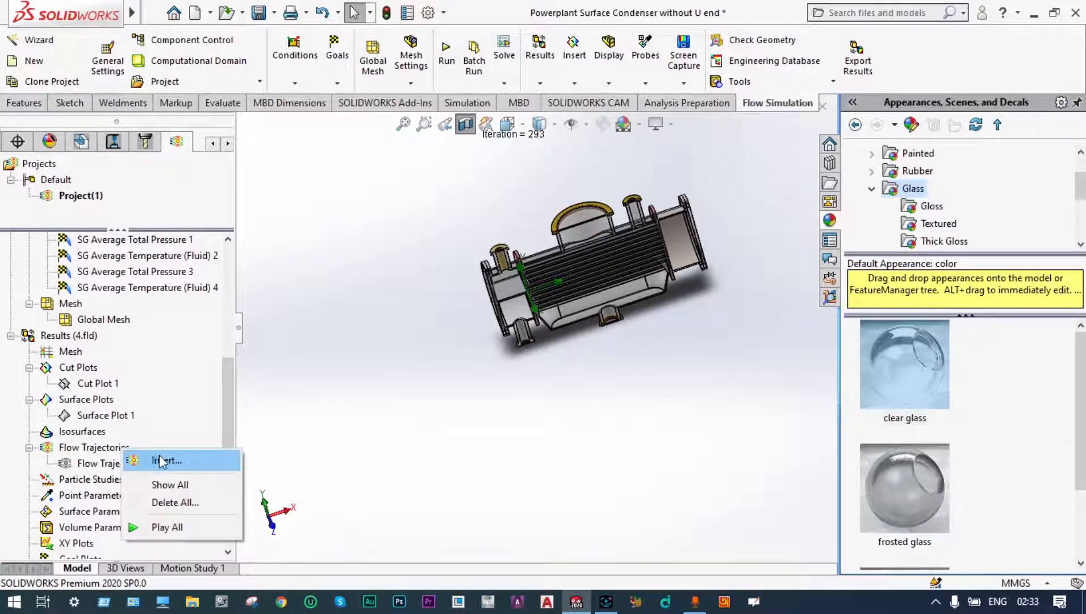
left_click(161, 461)
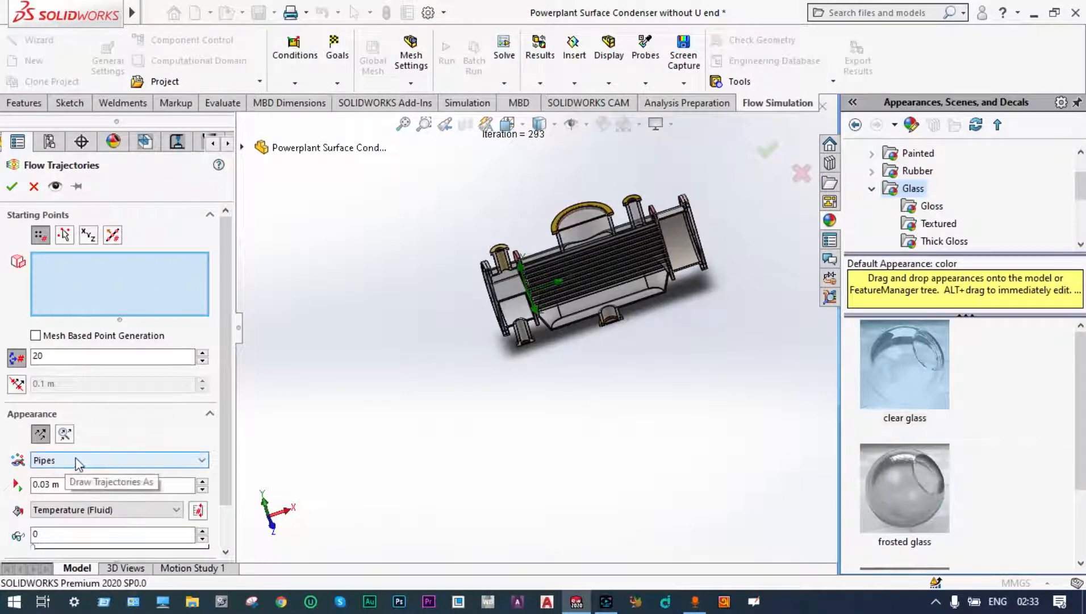
left_click(202, 460)
left_click(80, 527)
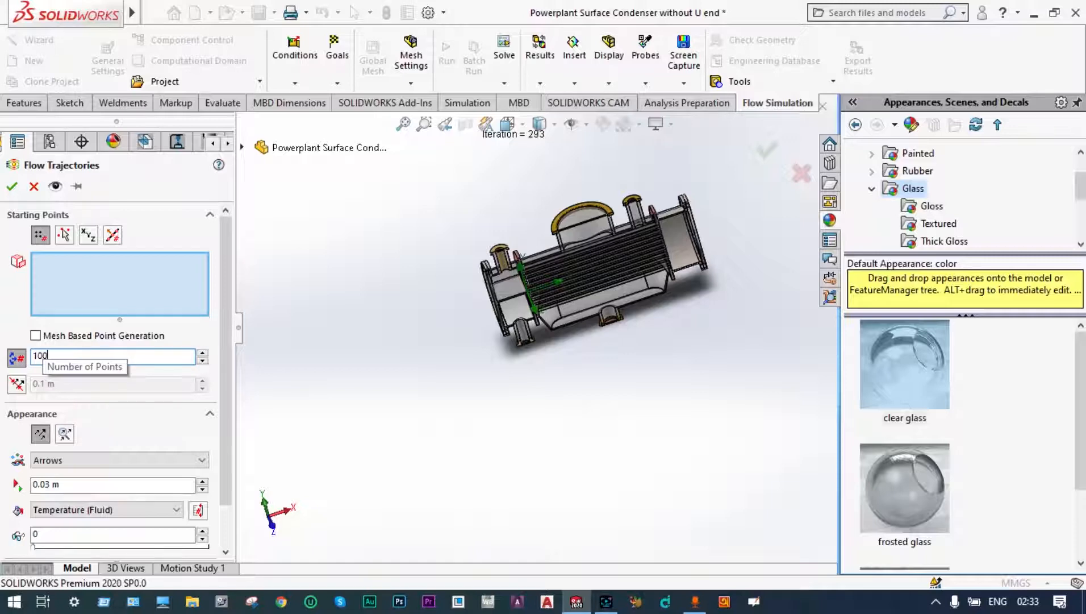
Step: Select the inner lid face of the water box's lower nozzle as the first starting face of the trajectories
scroll(481, 342, "down", 8)
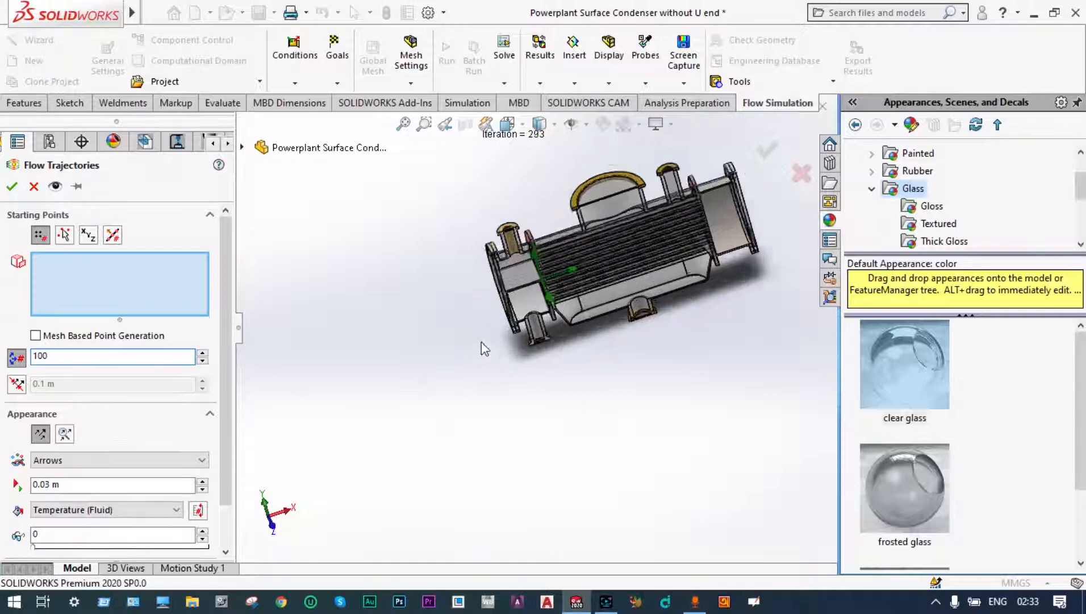
scroll(603, 337, "down", 4)
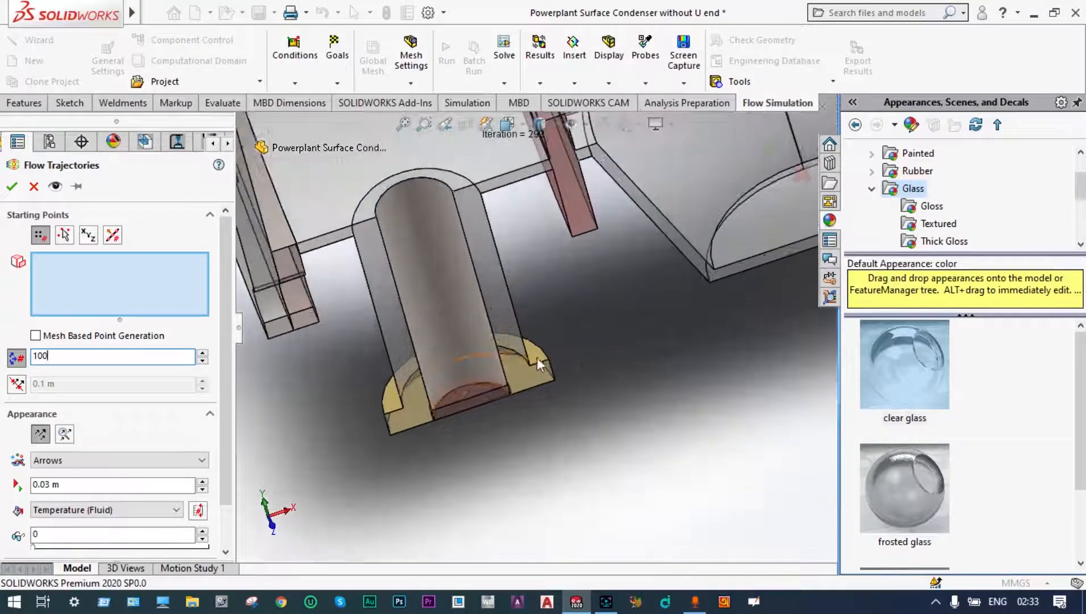
left_click(475, 387)
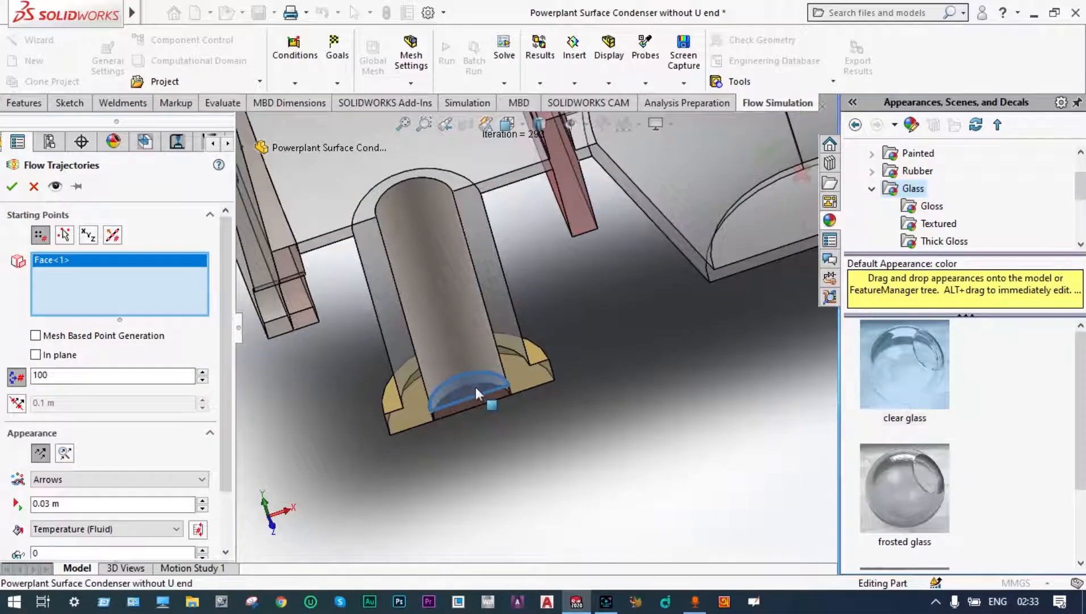
scroll(574, 397, "up", 10)
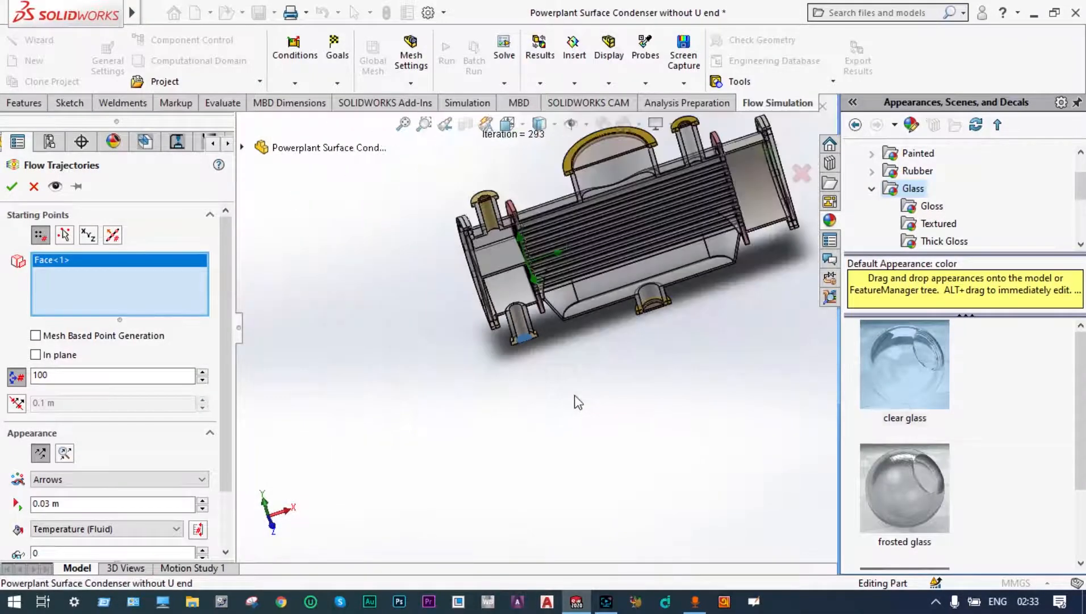
Step: Add the inner lid face of the large upper shell nozzle as a second starting face and create the trajectories plot
scroll(574, 397, "up", 3)
middle_click_drag(645, 410, 598, 266)
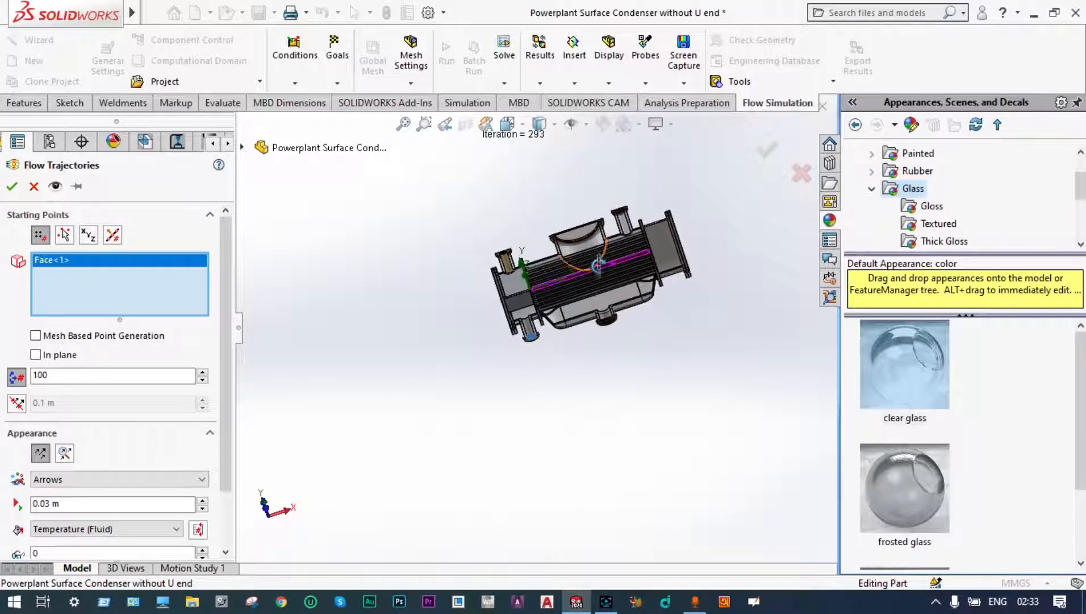
scroll(598, 265, "down", 8)
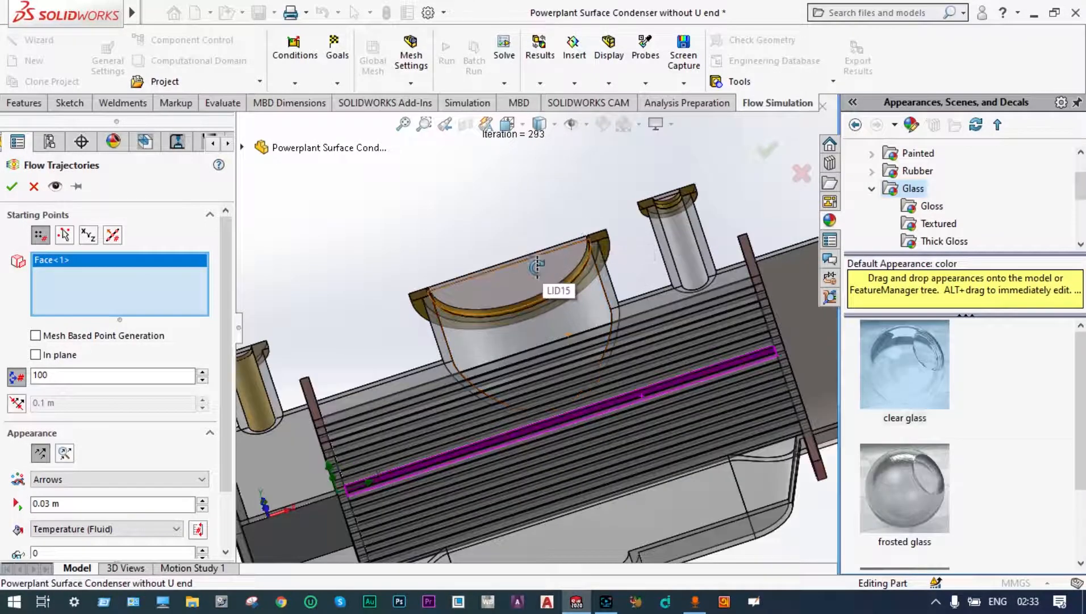
left_click(536, 266)
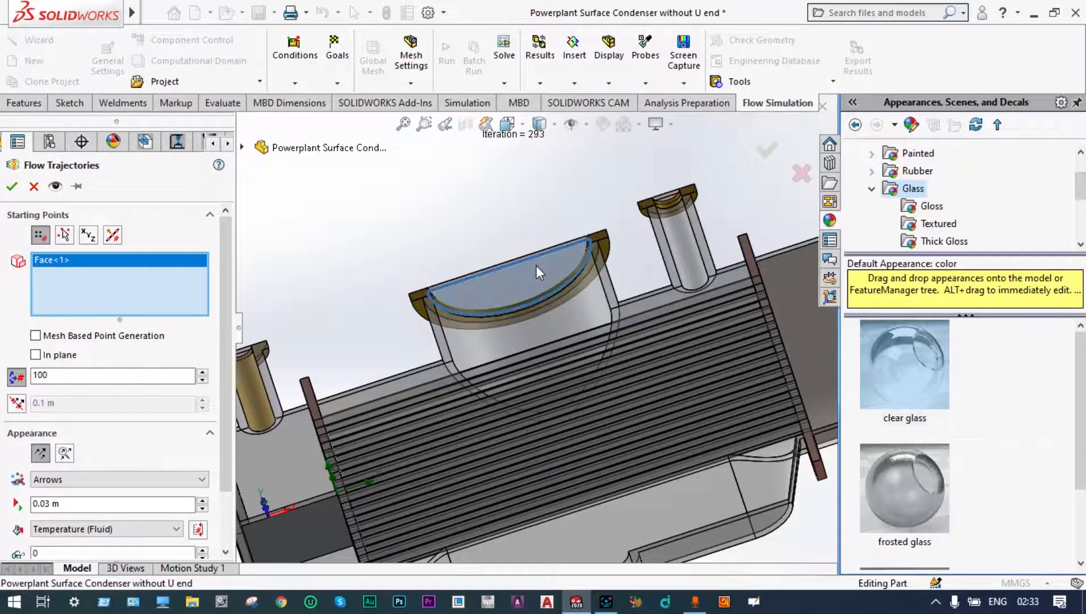
left_click(536, 266)
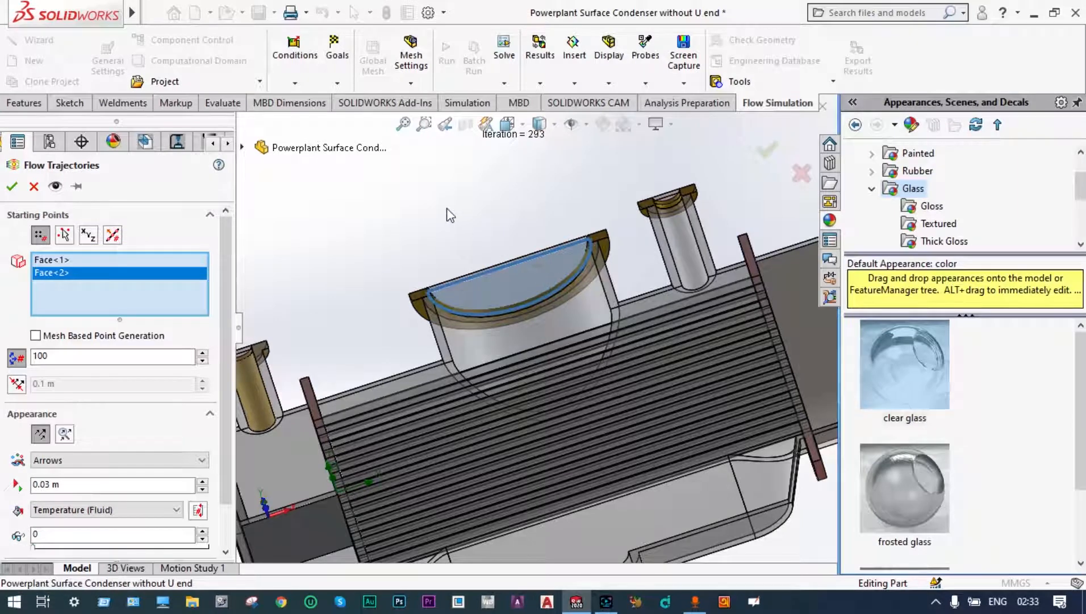
key("f")
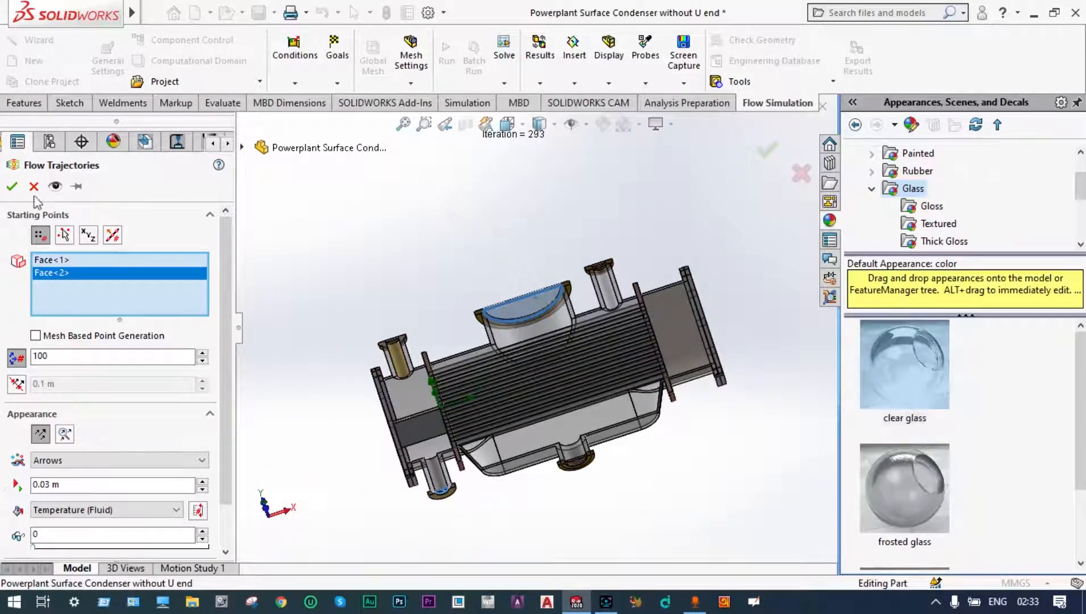
left_click(11, 186)
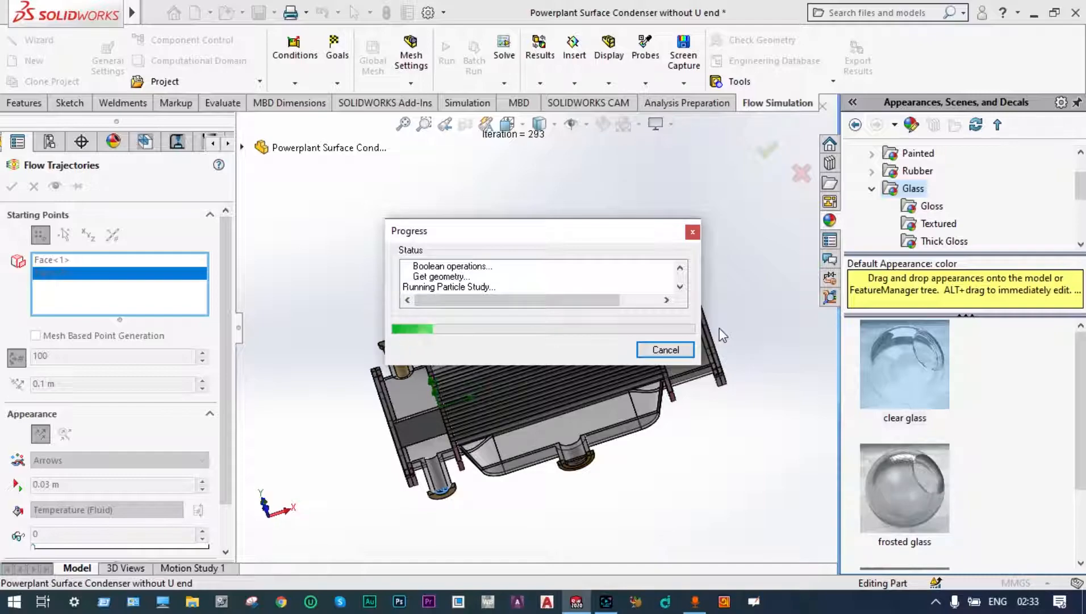
Step: Examine the arrow trajectories from the large upper nozzle across the top tubes to the smaller upper shell nozzle
middle_click_drag(477, 322, 528, 317)
scroll(540, 319, "down", 2)
scroll(541, 319, "down", 3)
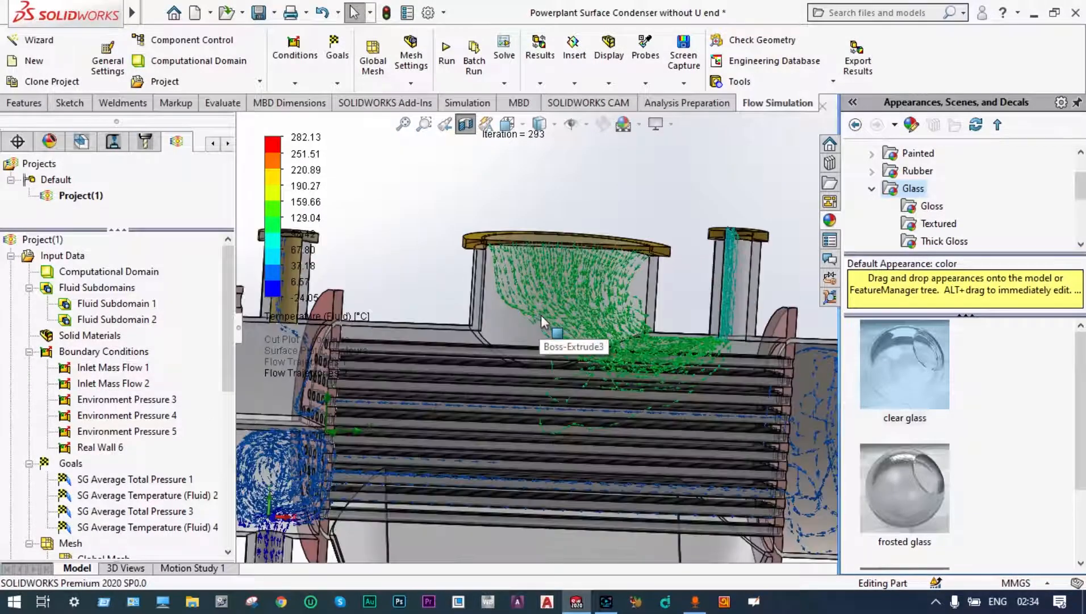
scroll(564, 343, "down", 1)
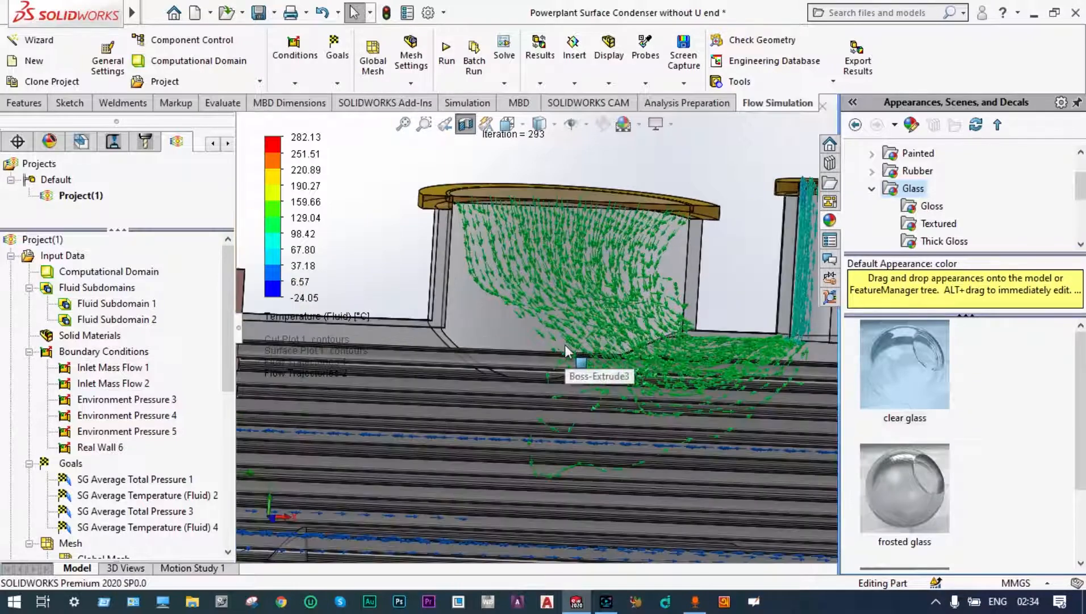
scroll(564, 345, "up", 1)
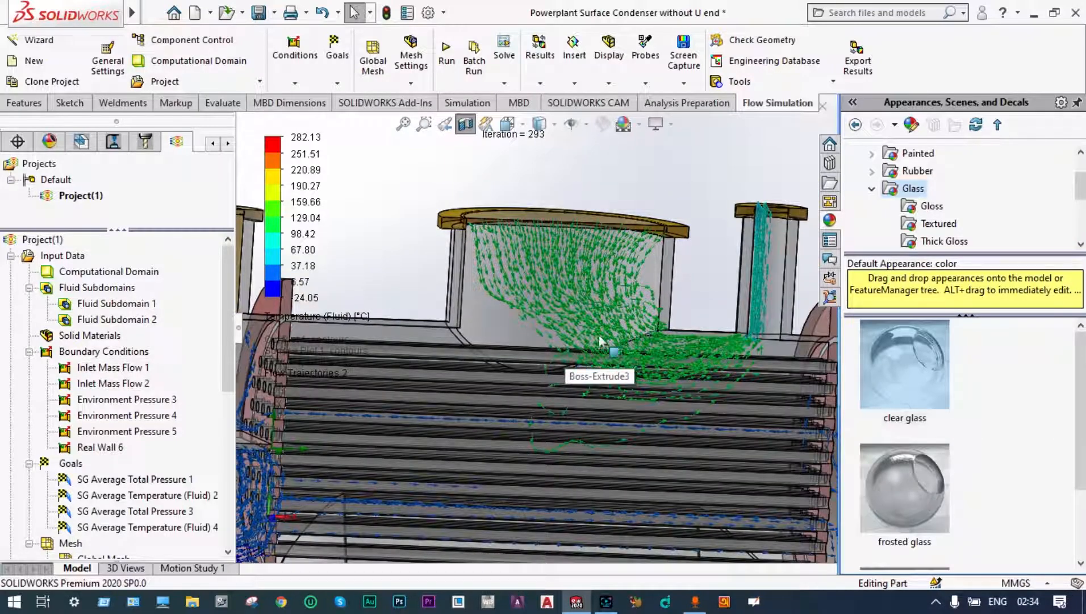
scroll(791, 263, "down", 3)
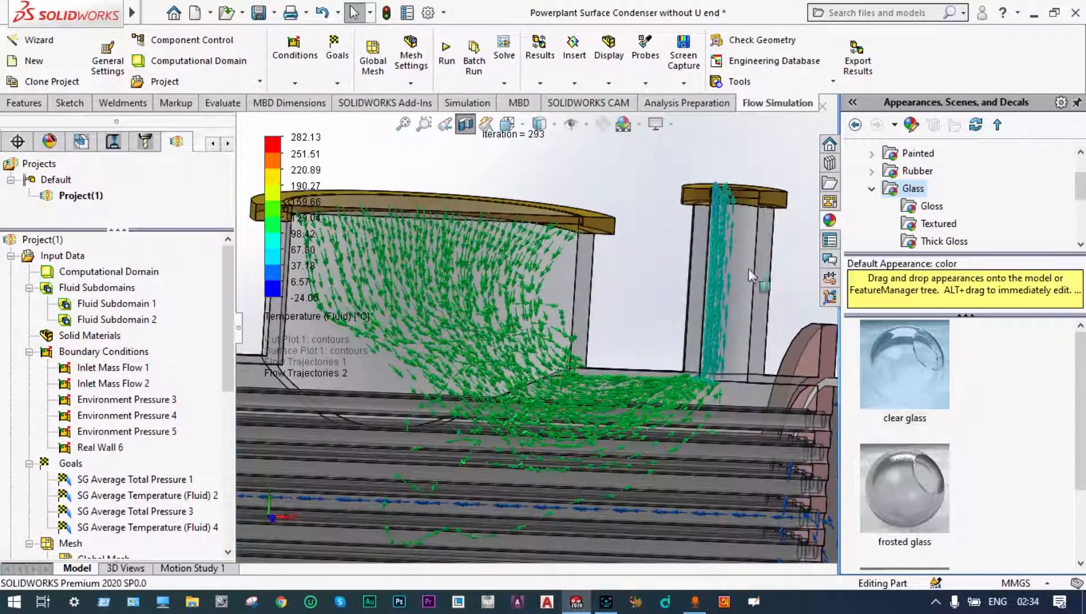
scroll(722, 276, "down", 2)
scroll(722, 275, "up", 5)
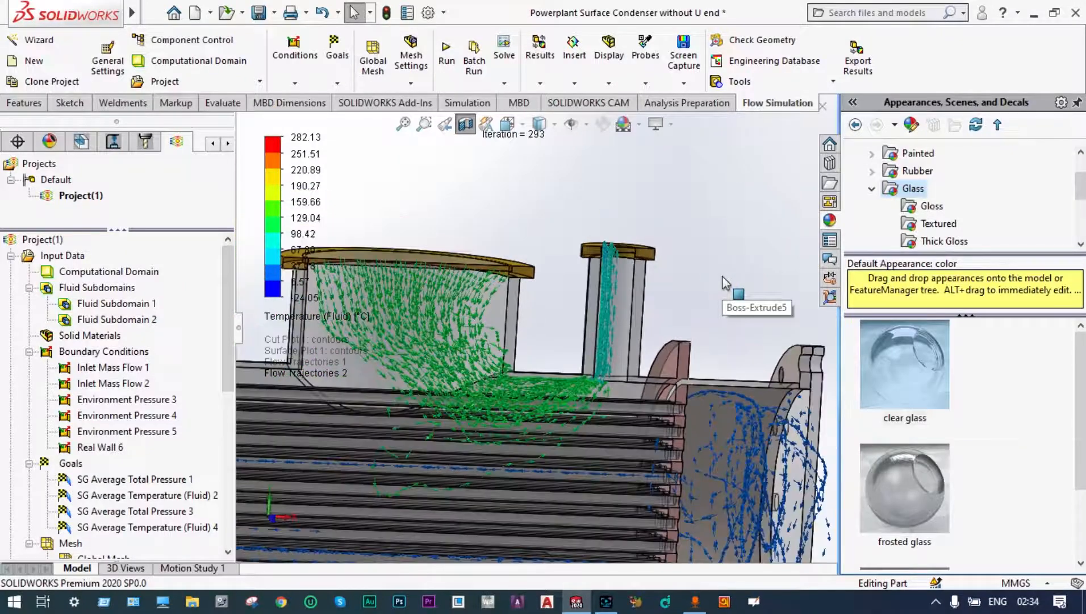
scroll(454, 380, "down", 2)
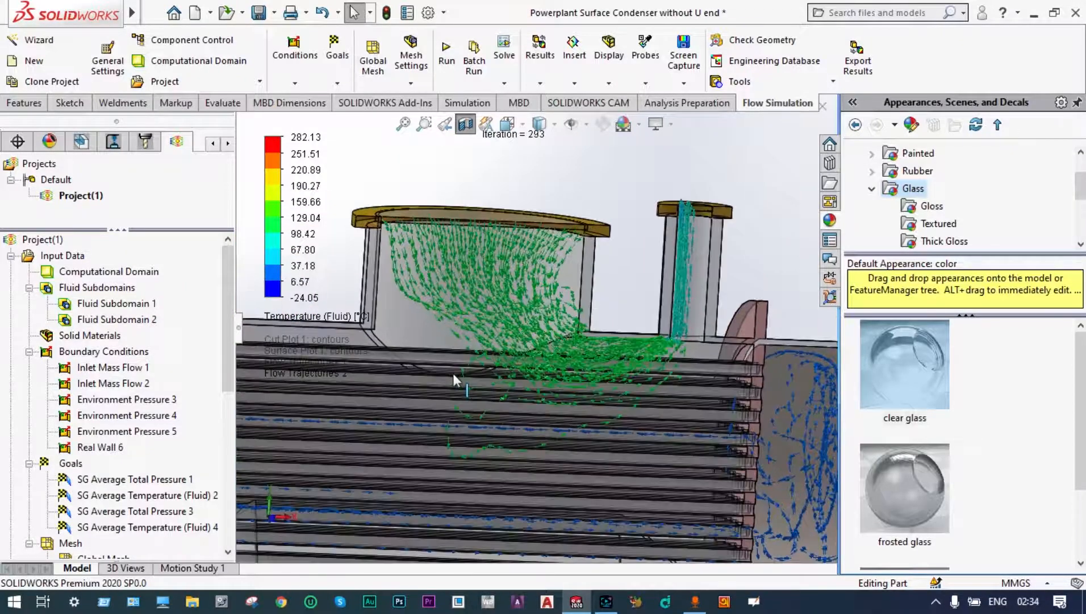
Step: Examine the arrows along the sectioned tube bundle and at the base of the smaller upper shell nozzle
scroll(453, 373, "up", 4)
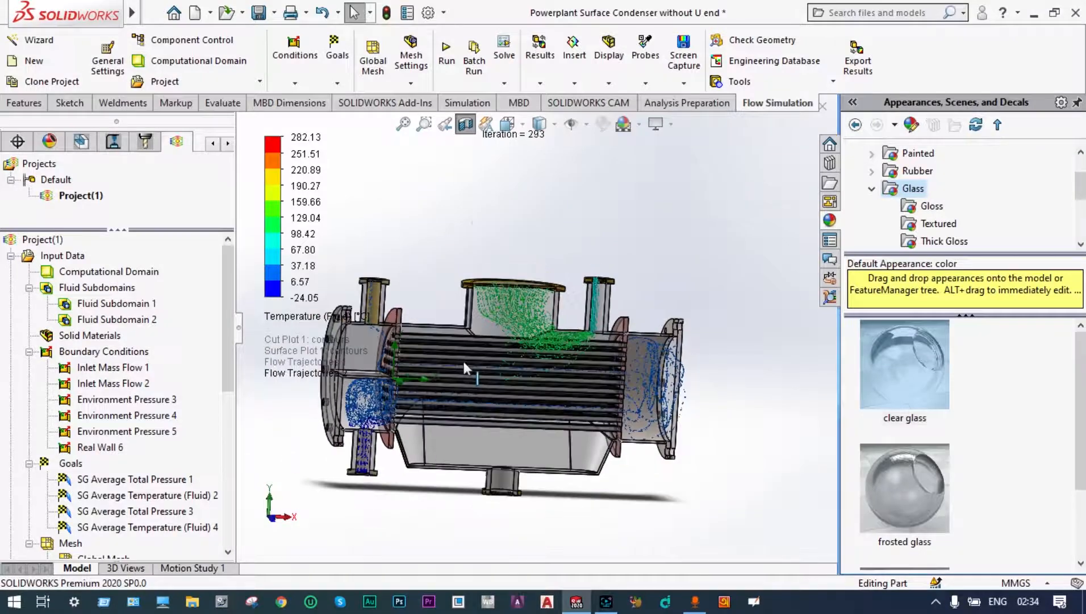
scroll(472, 361, "down", 2)
scroll(473, 362, "down", 3)
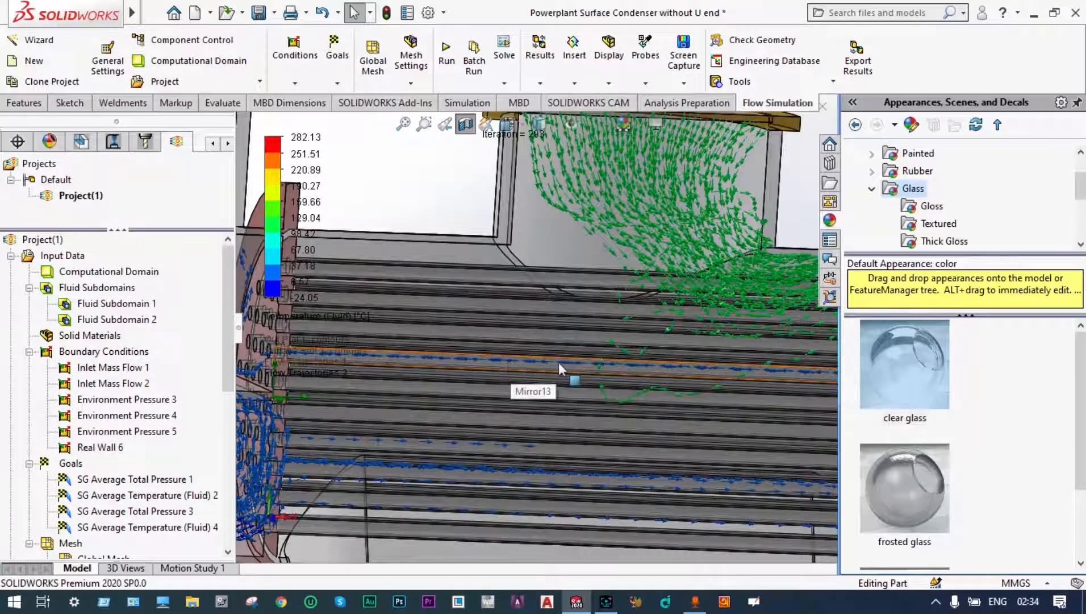
scroll(563, 362, "up", 5)
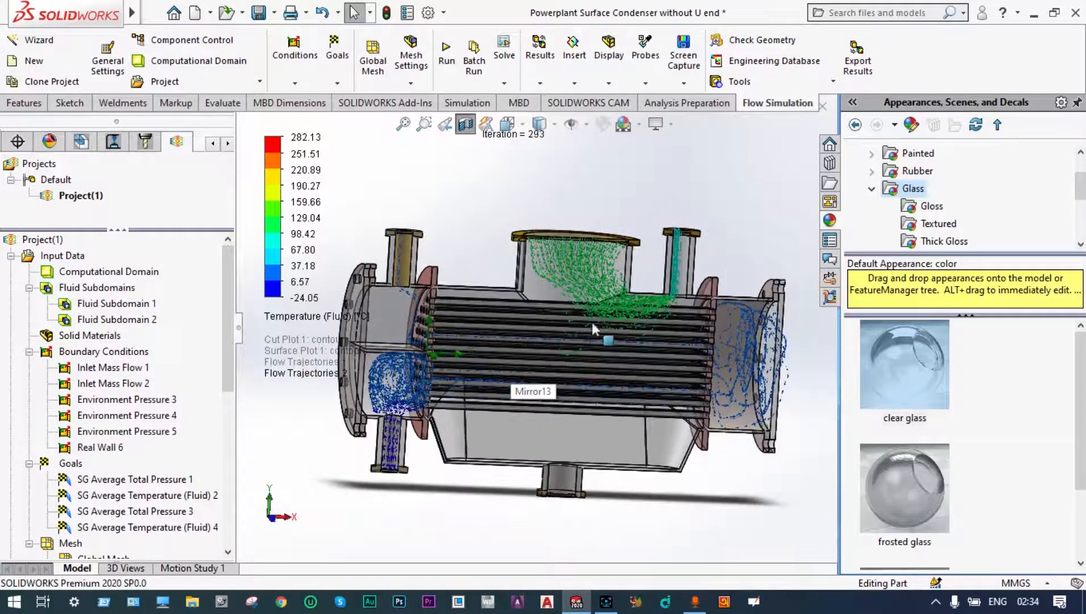
scroll(629, 294, "down", 4)
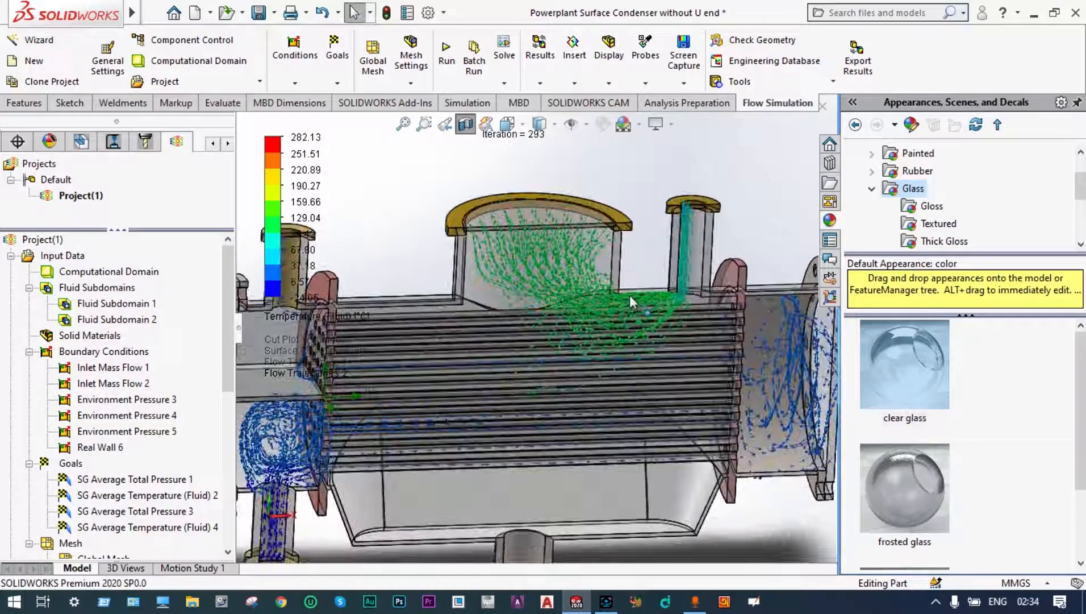
scroll(643, 295, "down", 5)
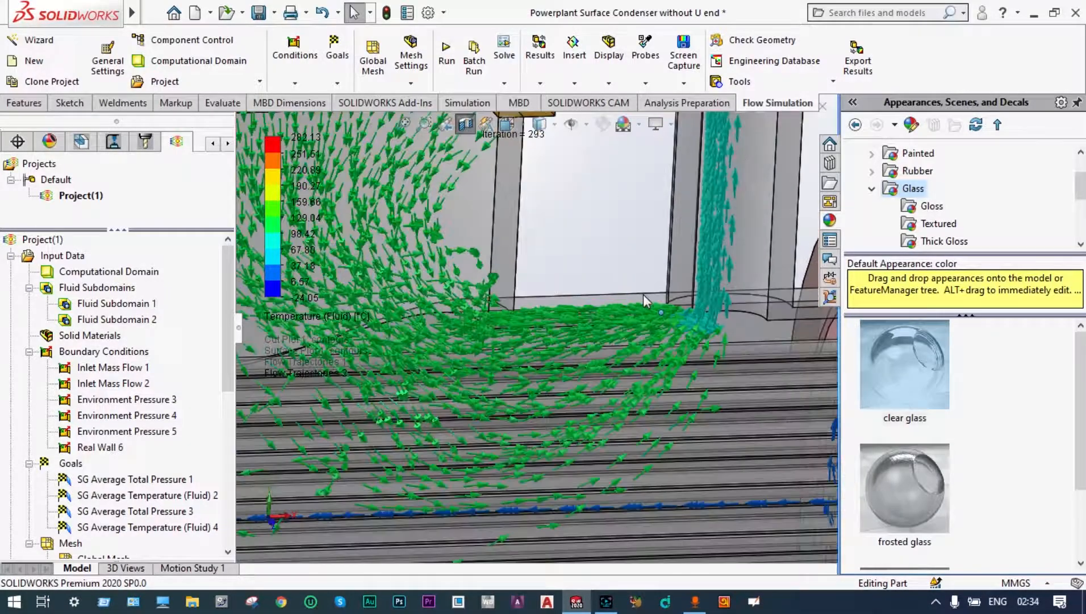
scroll(643, 294, "up", 6)
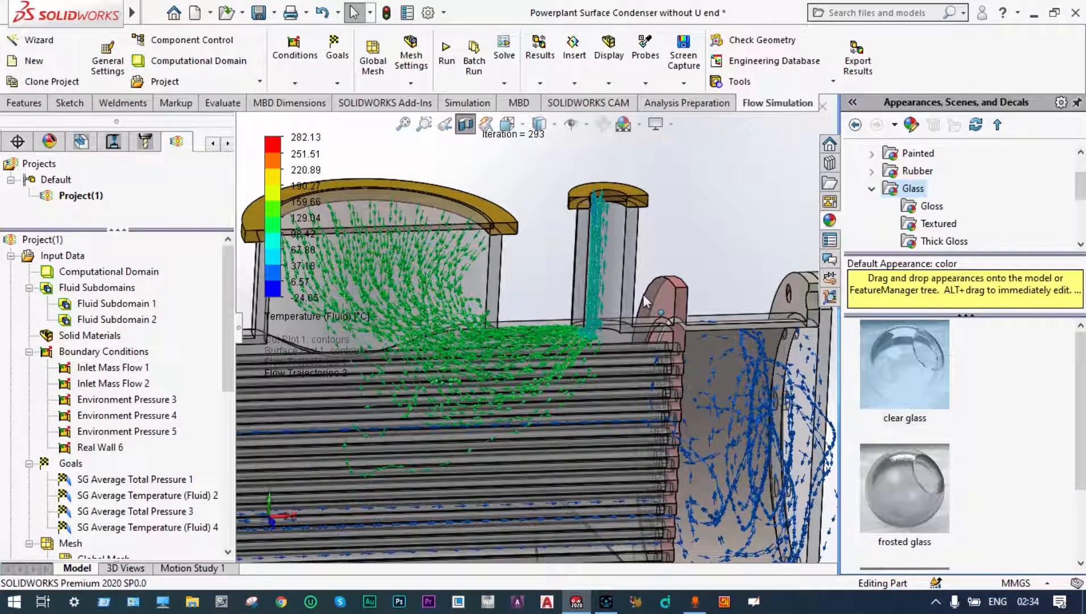
Step: Examine the arrow trajectories through the two upper shell nozzles and along the sectioned tube bundle down to the lower shell
scroll(554, 371, "up", 3)
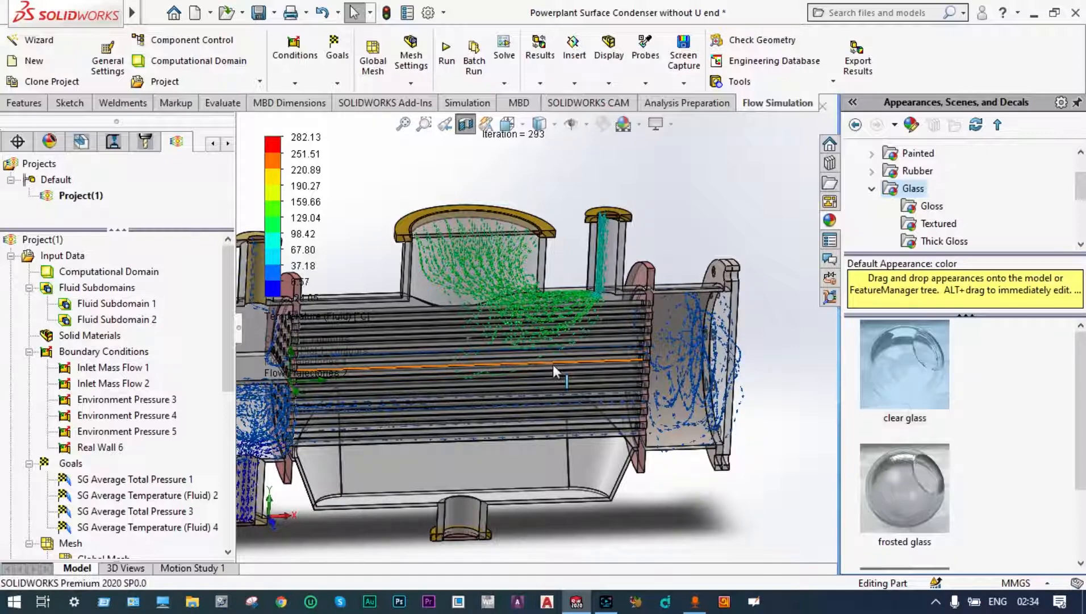
scroll(584, 272, "down", 5)
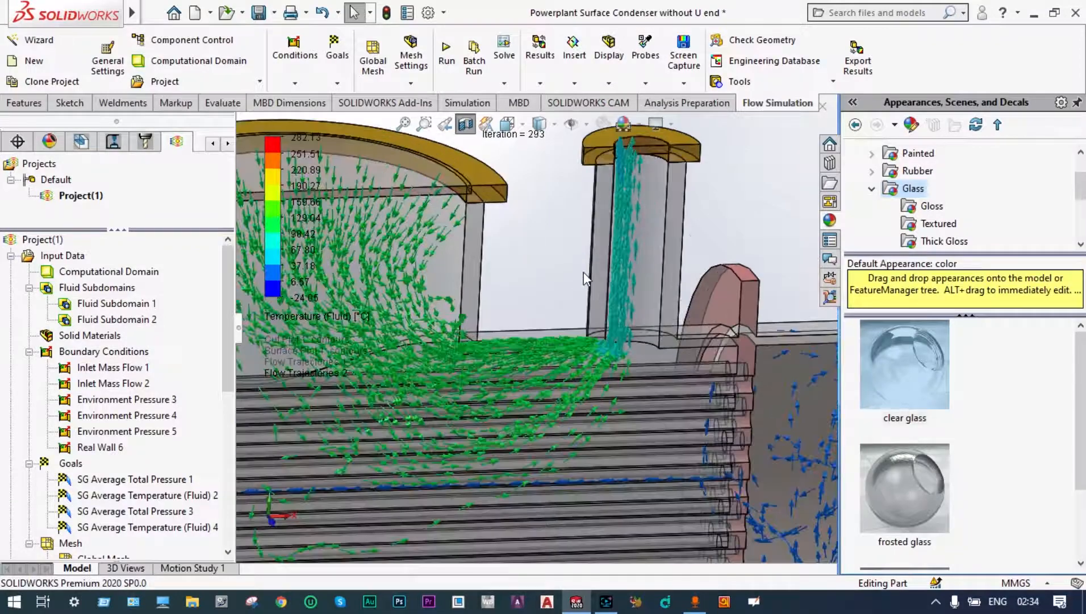
scroll(584, 272, "up", 10)
scroll(486, 375, "down", 6)
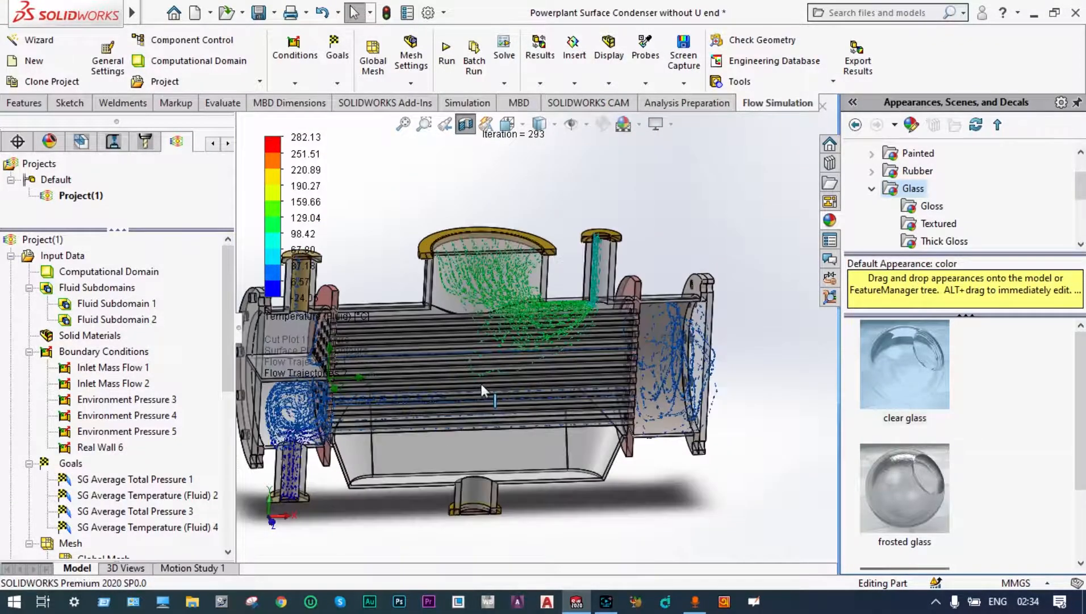
scroll(480, 388, "up", 3)
scroll(452, 440, "down", 3)
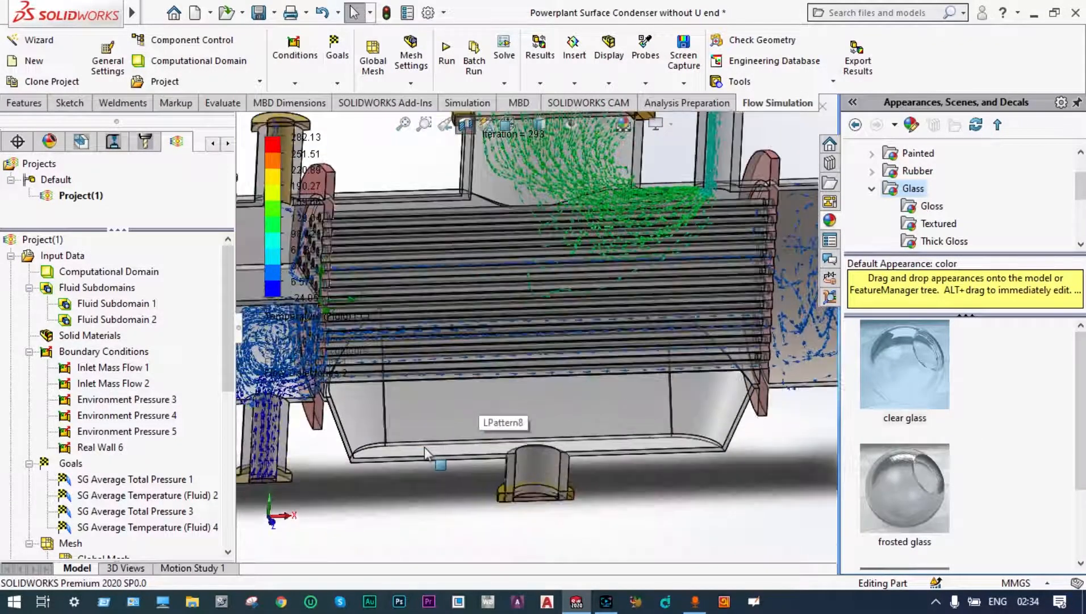
scroll(472, 411, "up", 4)
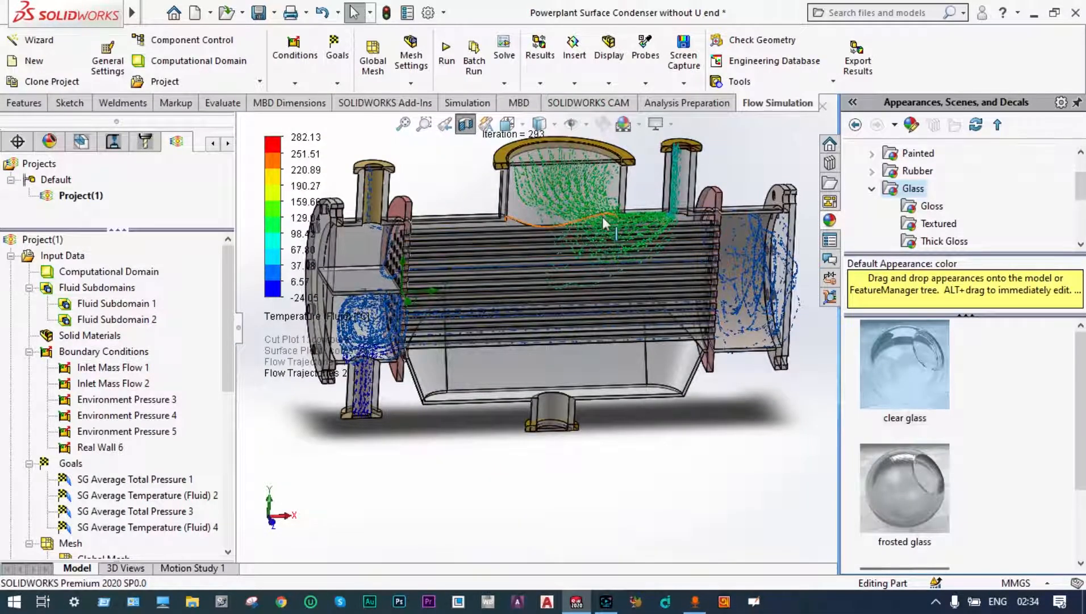
scroll(603, 219, "down", 3)
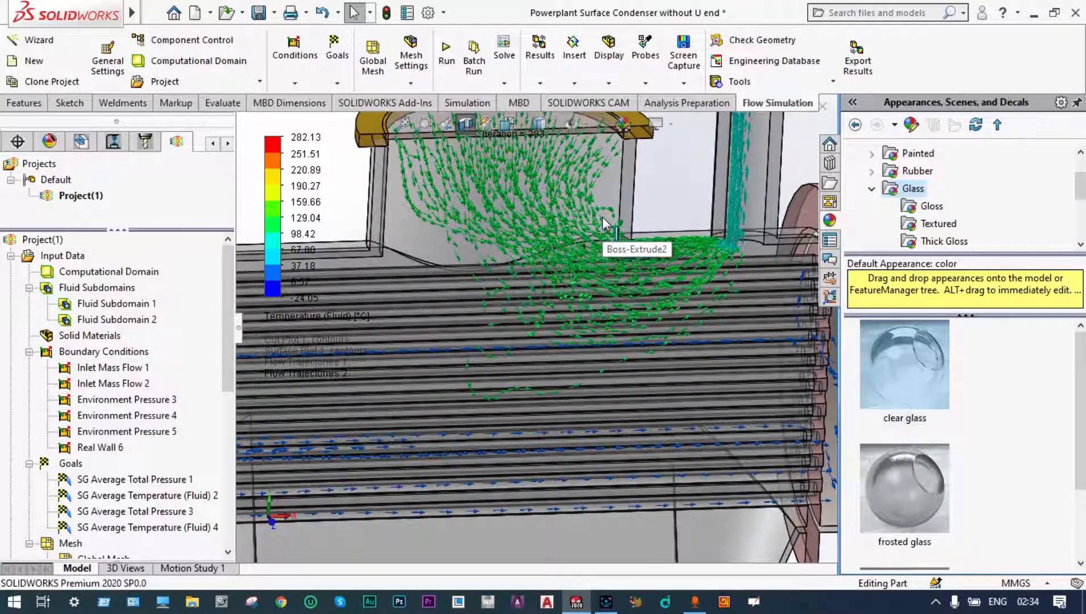
scroll(604, 218, "up", 3)
scroll(636, 244, "down", 2)
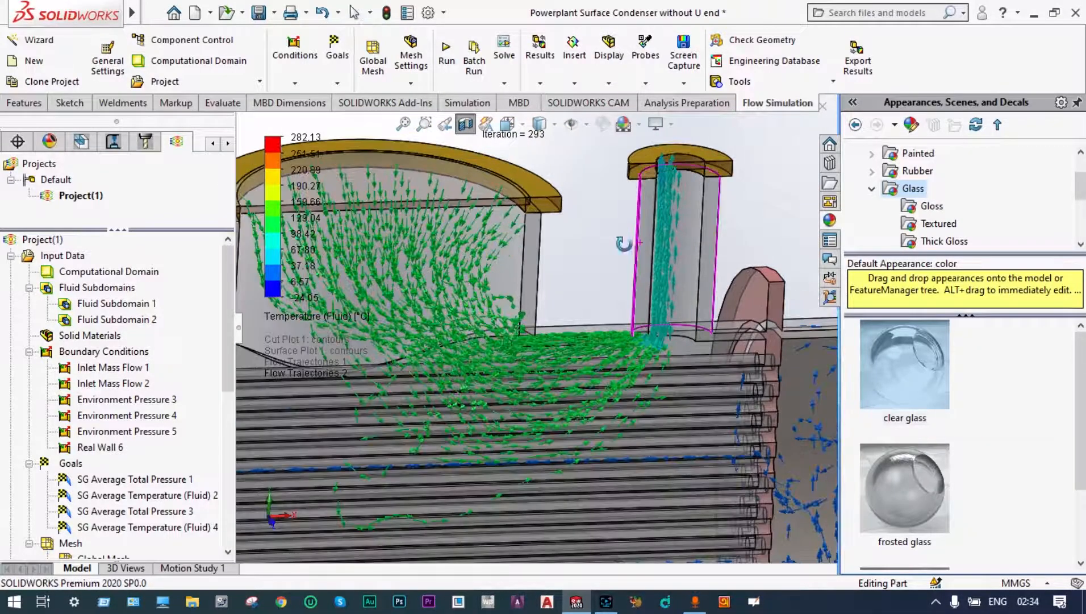
Step: Examine the arrow trajectories from a tilted angle, comparing the shell-side flow with the flow in both end chambers
middle_click_drag(635, 245, 613, 272)
scroll(601, 273, "up", 5)
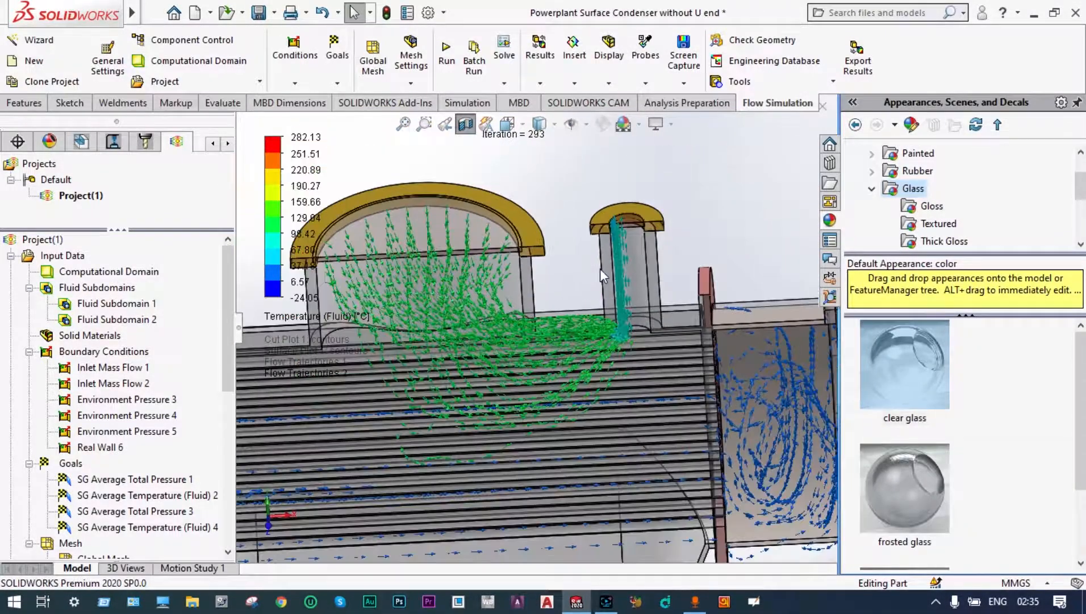
scroll(426, 318, "down", 1)
scroll(426, 318, "down", 1)
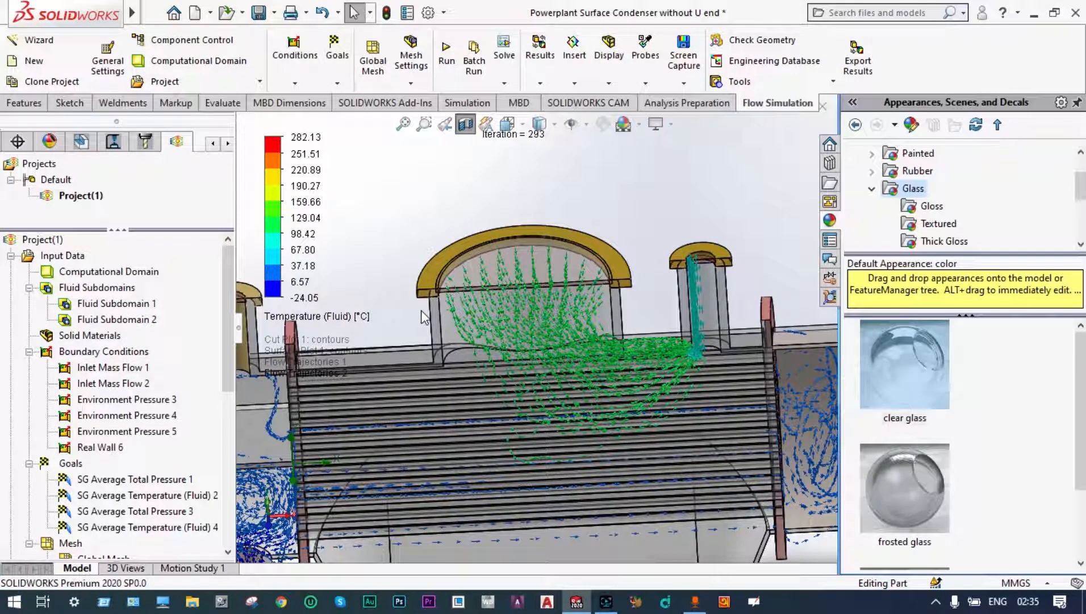
scroll(423, 317, "up", 2)
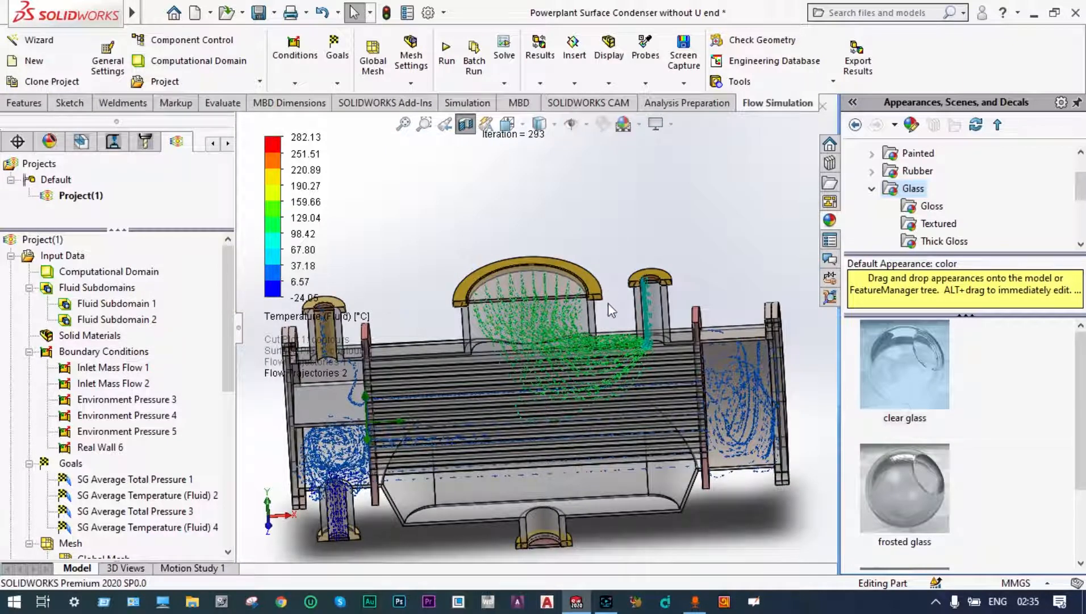
scroll(608, 307, "up", 2)
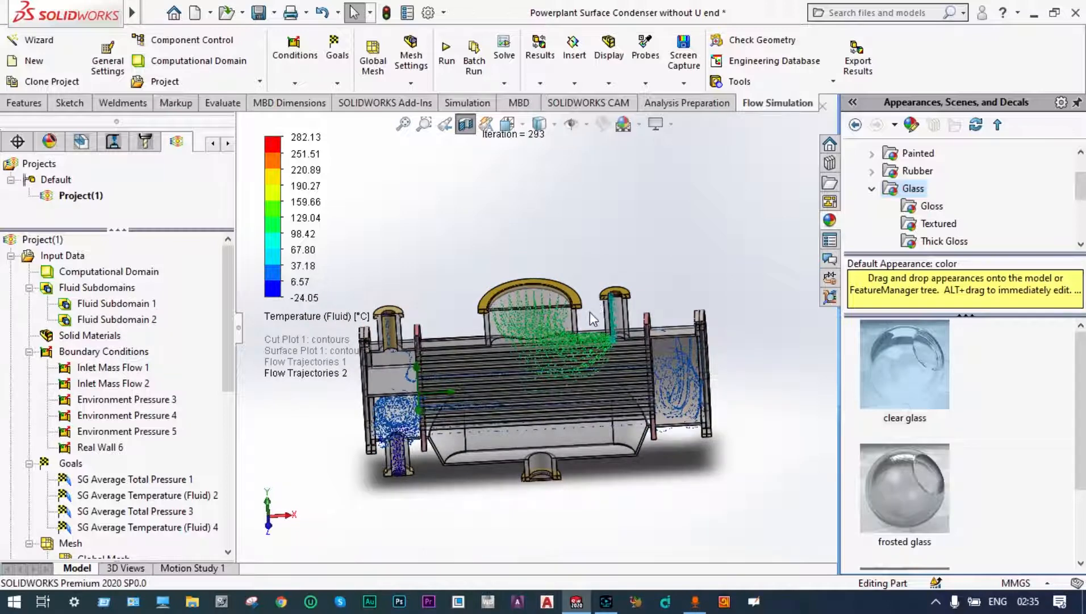
scroll(497, 485, "down", 1)
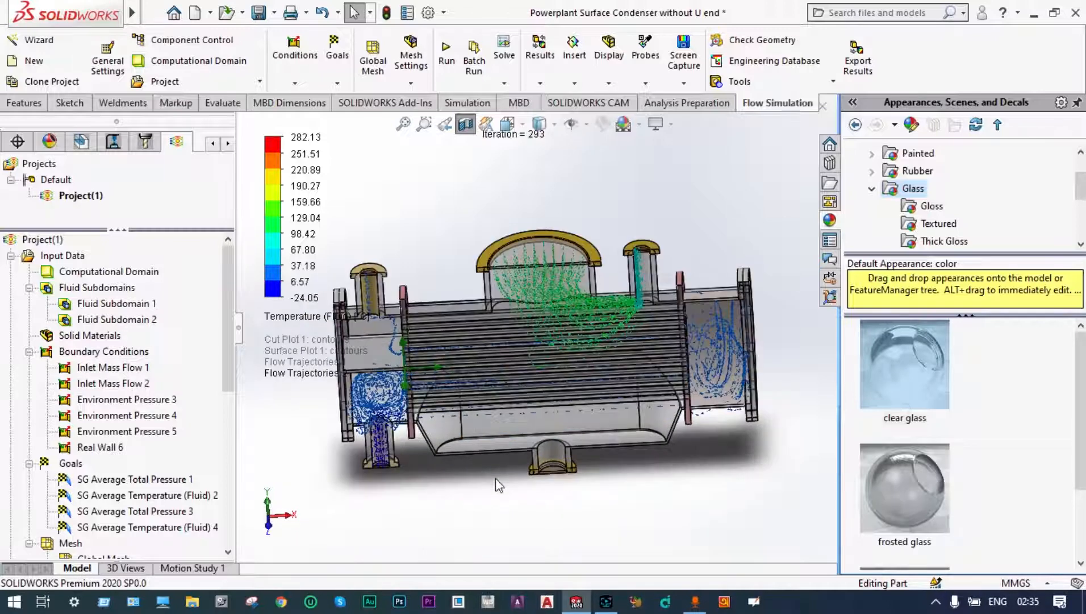
middle_click_drag(498, 478, 493, 468)
scroll(567, 314, "down", 3)
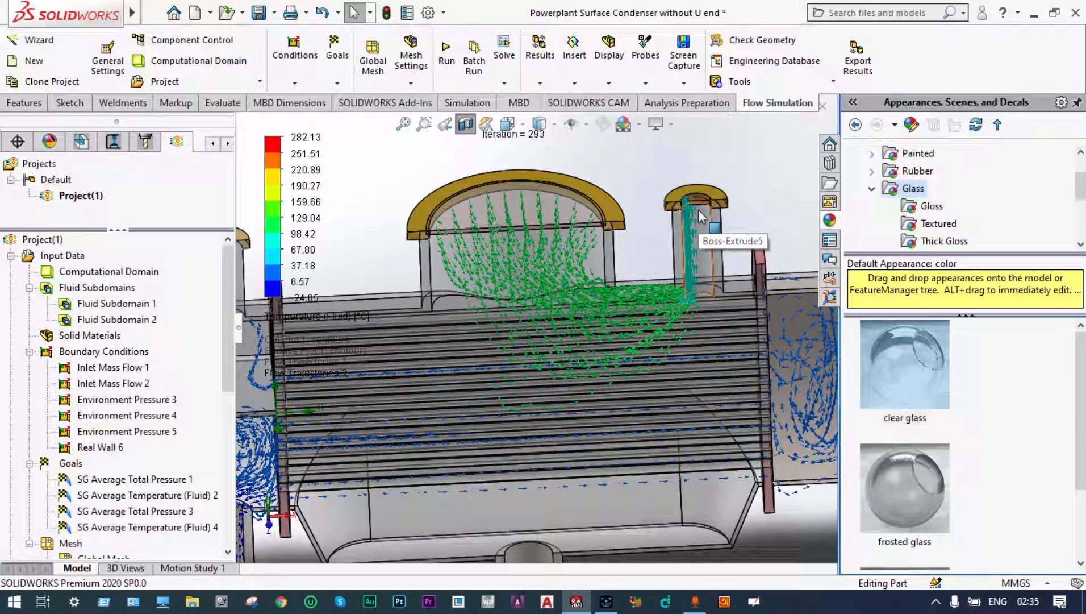
scroll(627, 329, "up", 3)
scroll(627, 330, "down", 3)
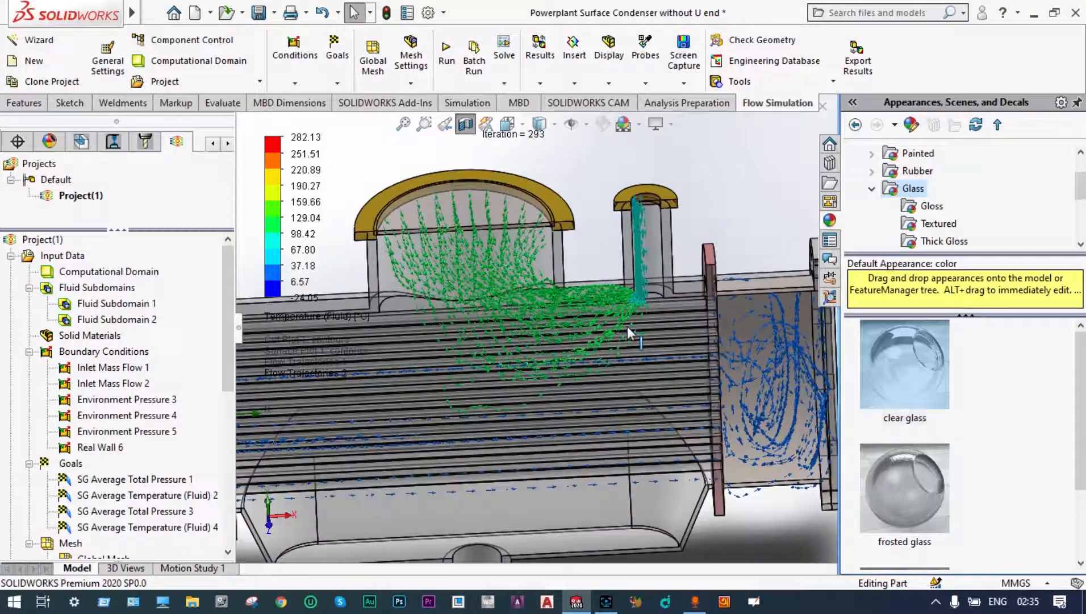
scroll(627, 326, "up", 3)
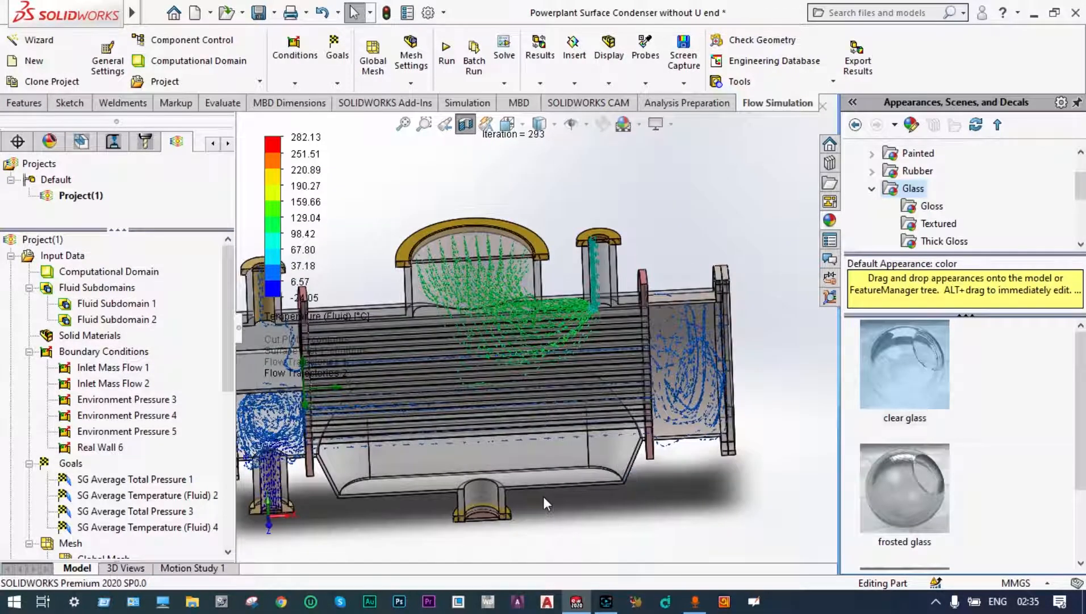
scroll(562, 238, "up", 2)
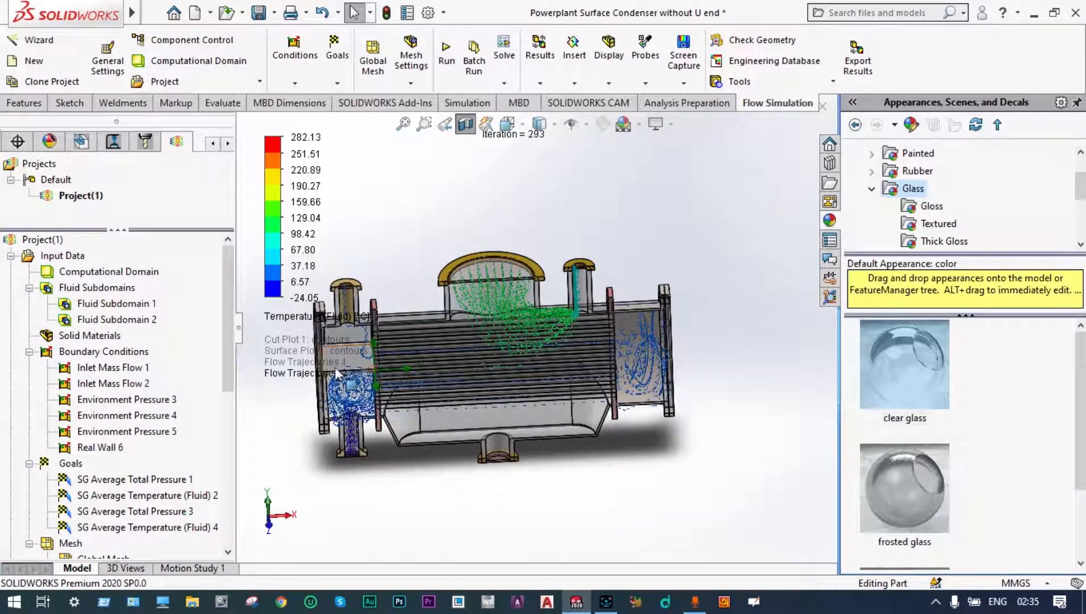
scroll(299, 396, "up", 3)
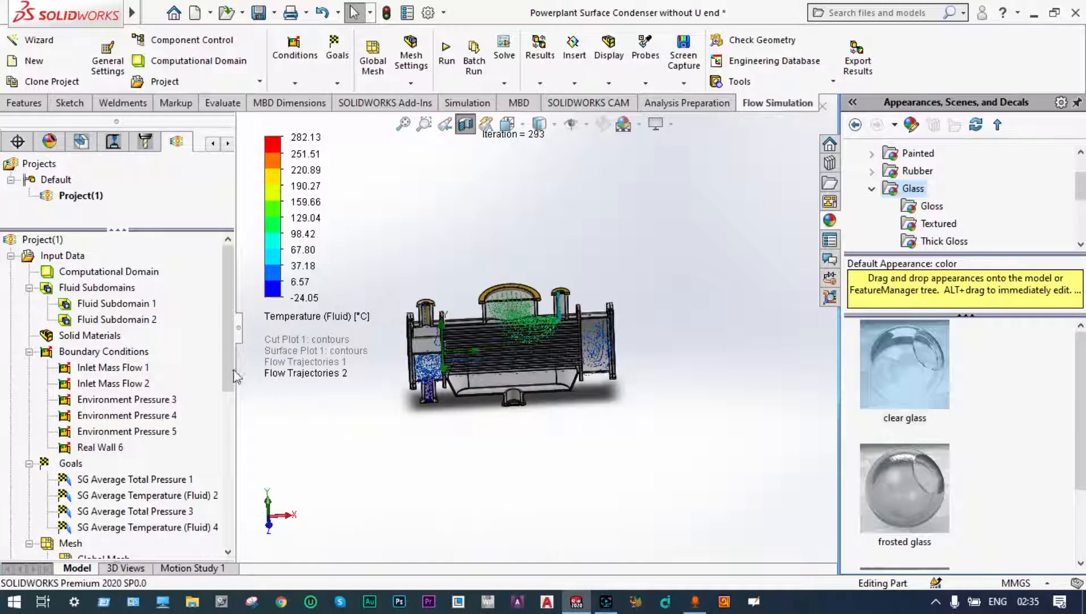
Step: Clear and hide the Flow Trajectories 2 plot, and dismiss the SG Average Total Pressure 3 goal definition without changes
scroll(215, 429, "down", 4)
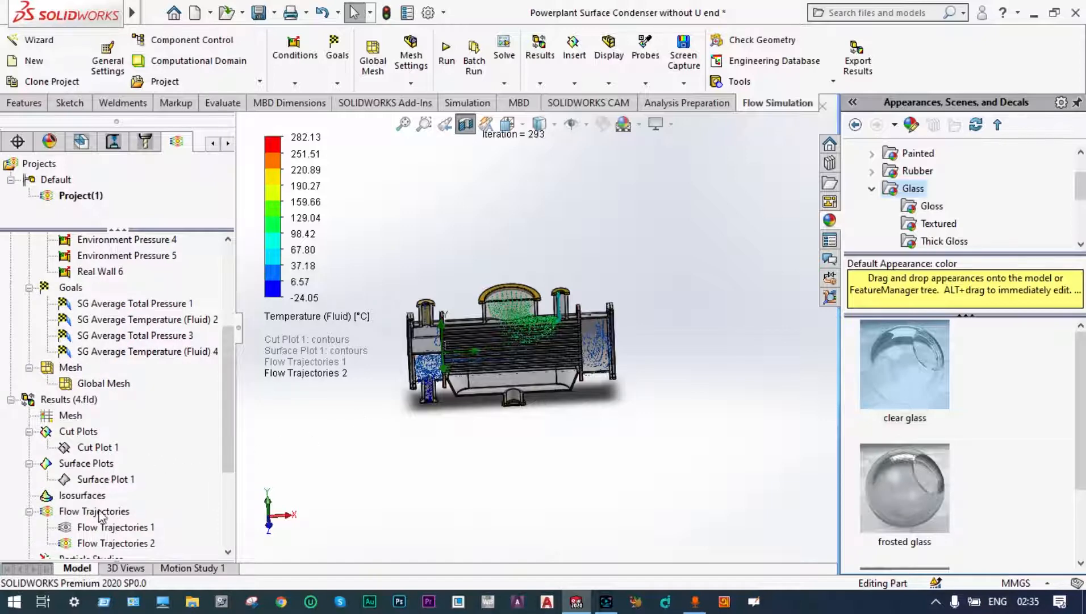
right_click(112, 544)
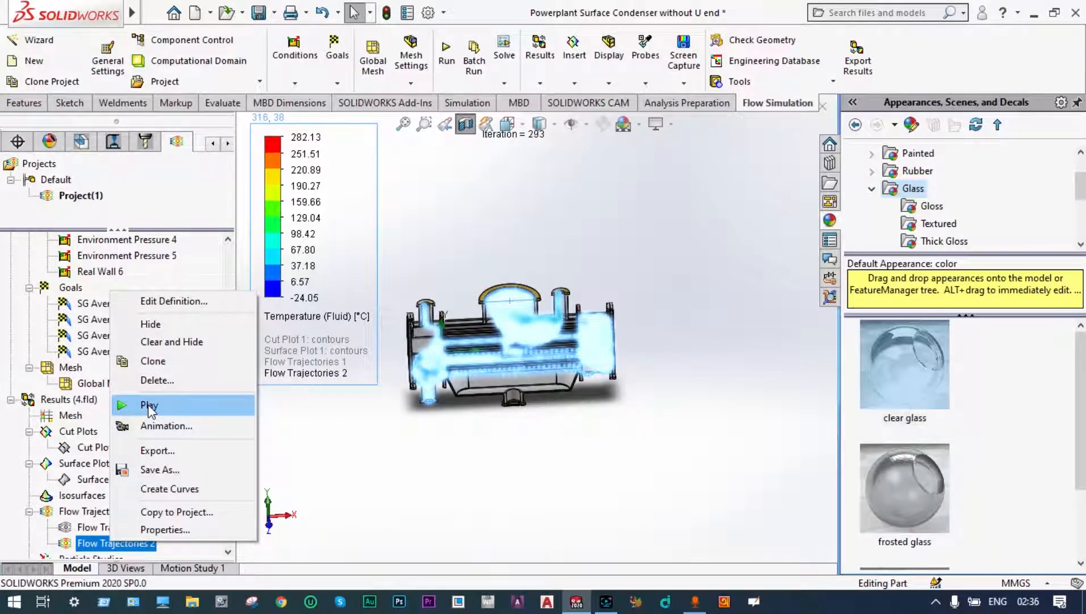
left_click(172, 341)
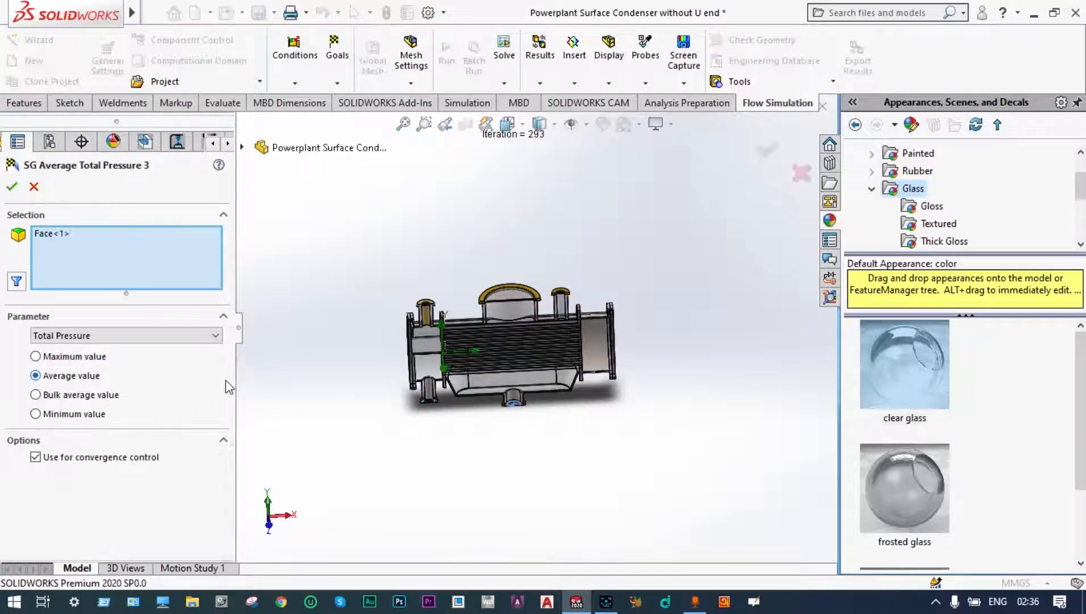
left_click(802, 174)
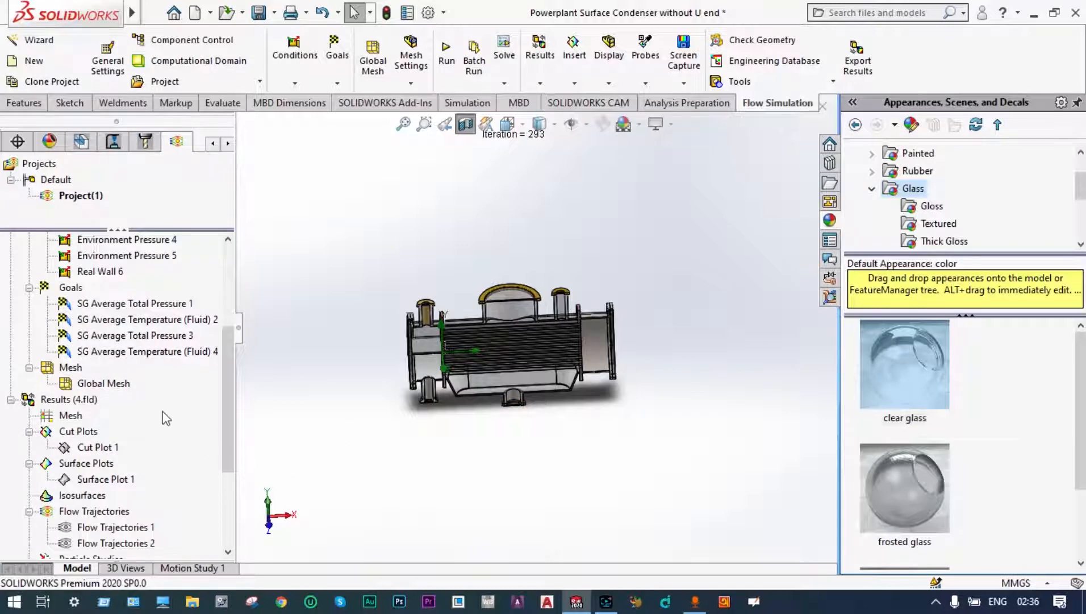
Step: Set up a goal plot with all goals selected and show its summary table in an enlarged results area
scroll(222, 440, "down", 5)
double_click(113, 487)
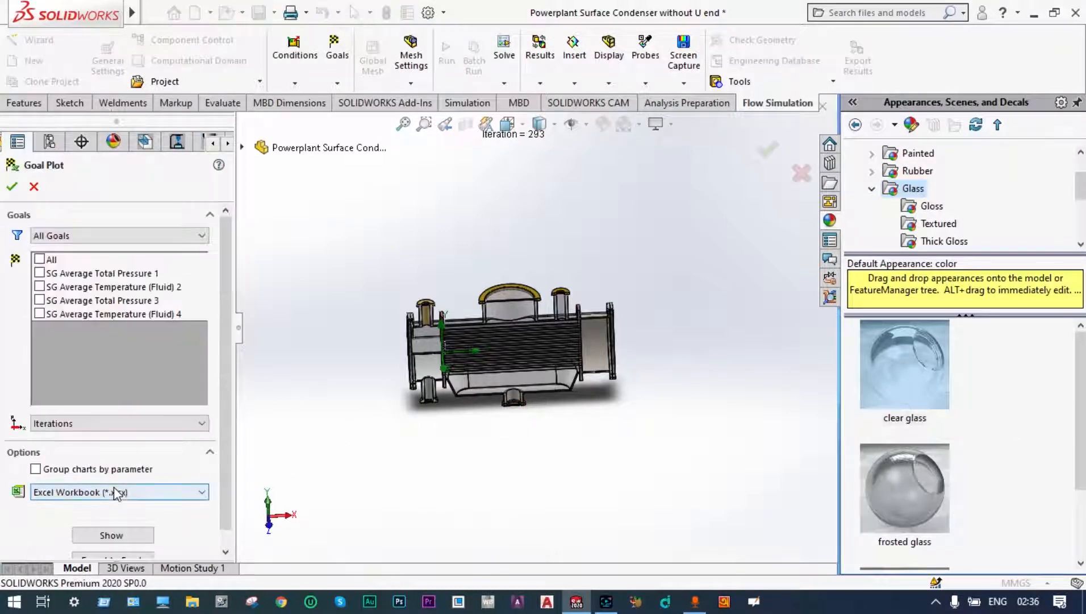
left_click(39, 260)
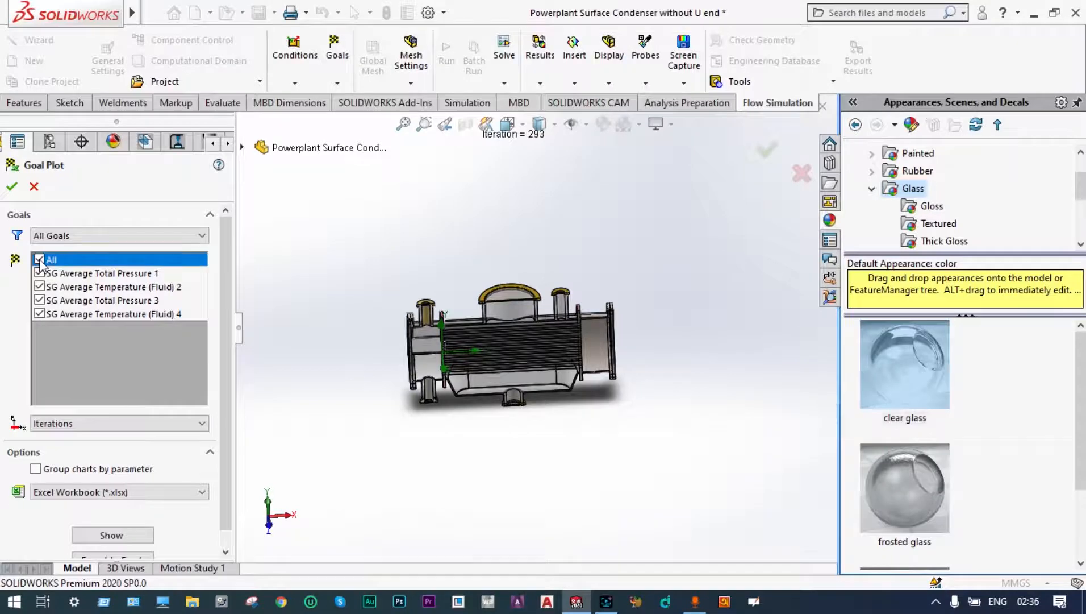
left_click(111, 536)
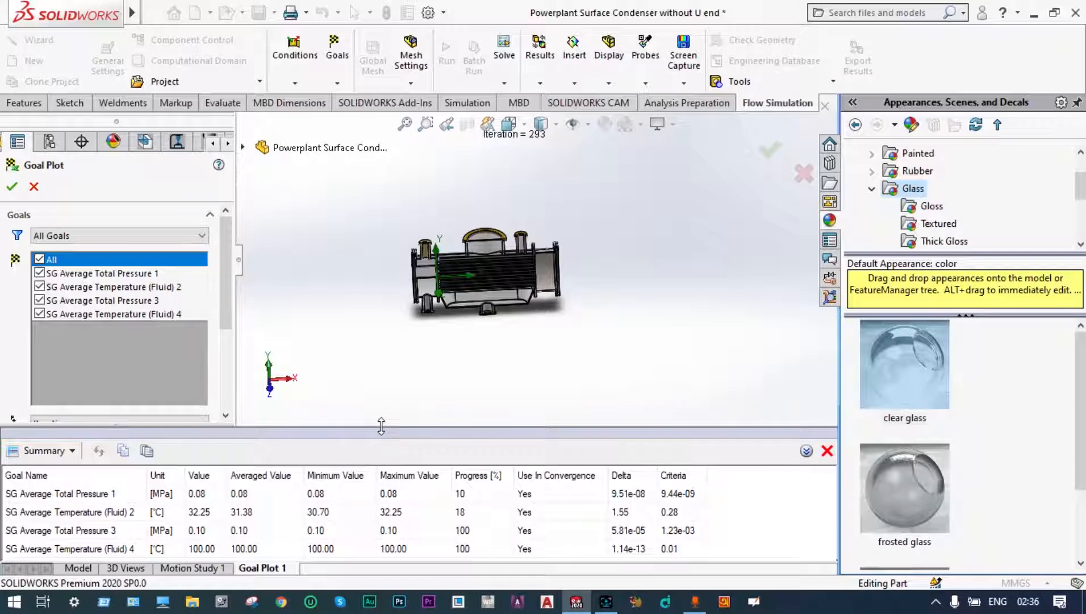
left_click_drag(381, 426, 381, 385)
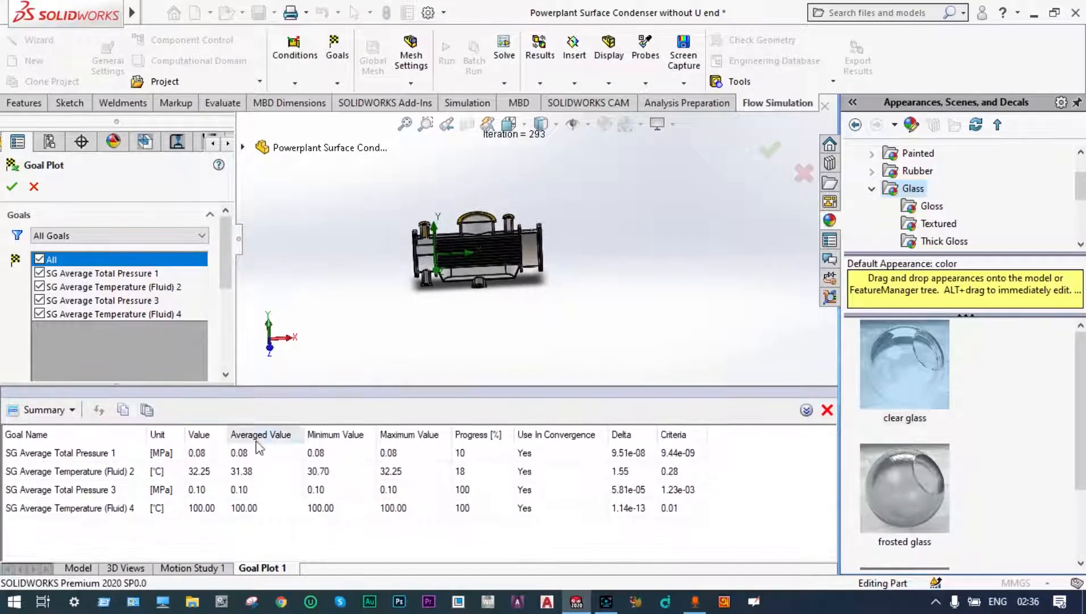
Step: Switch the goal plot results from Summary to History and enlarge the chart area
left_click(74, 411)
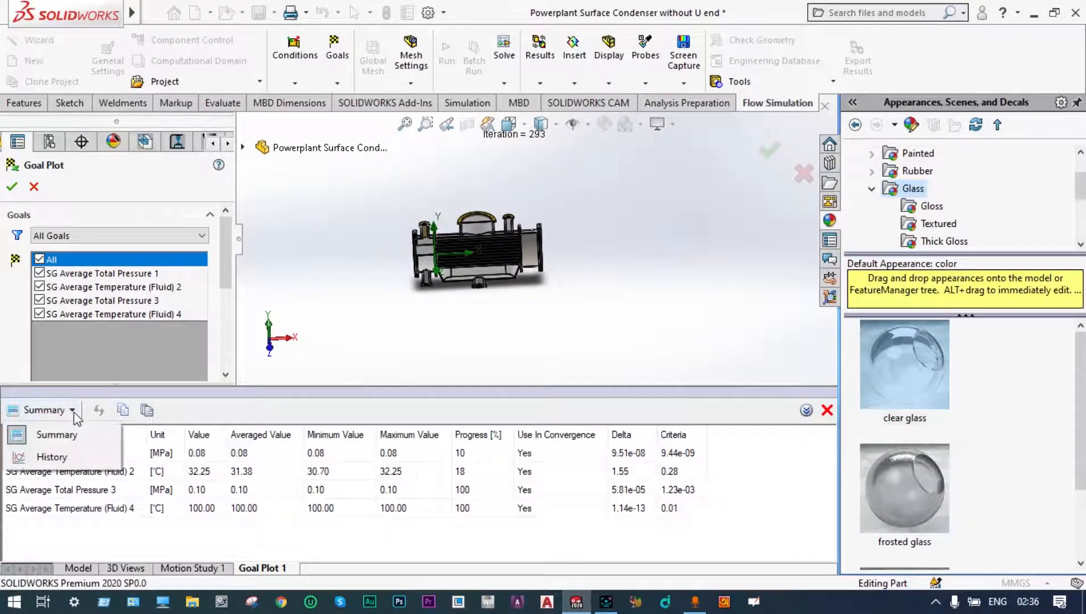
left_click(62, 456)
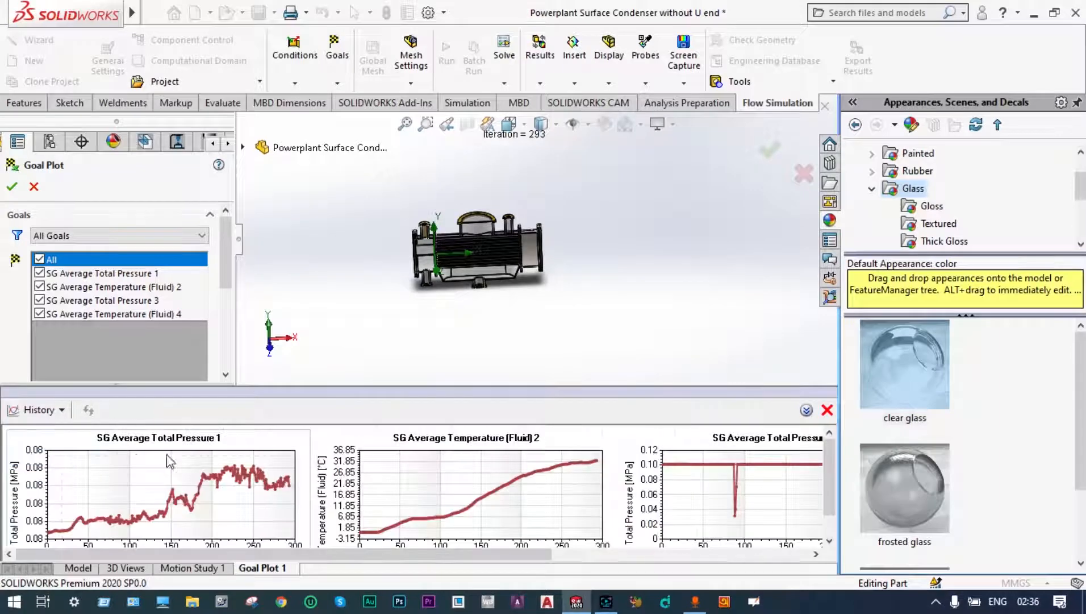
left_click_drag(371, 390, 376, 337)
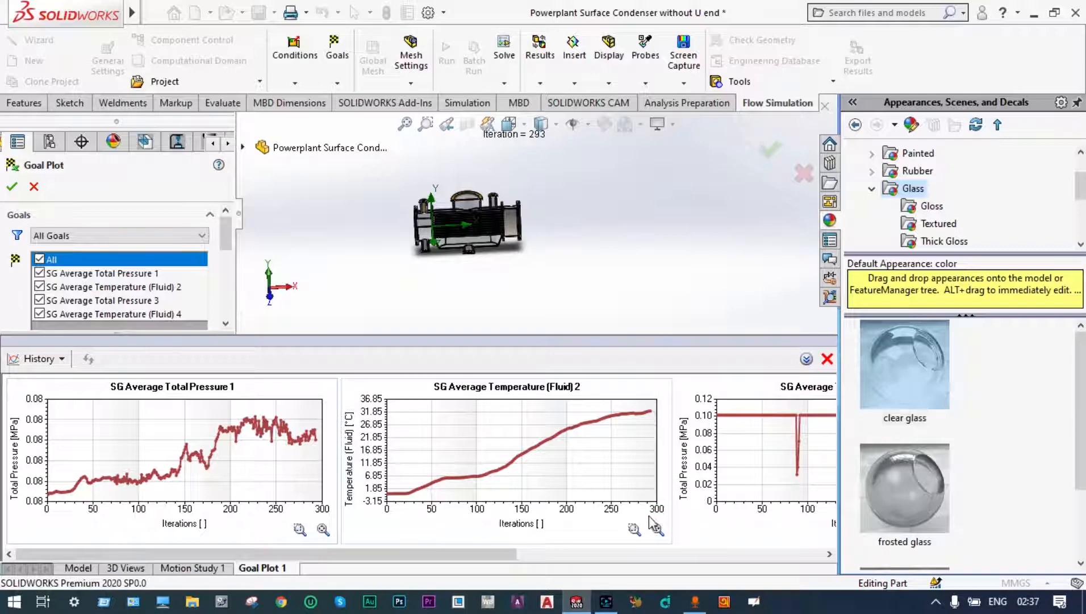
Step: Inspect the history curves of the second temperature, third pressure and fourth temperature goals, and close the goal results window
mouse_move(651, 412)
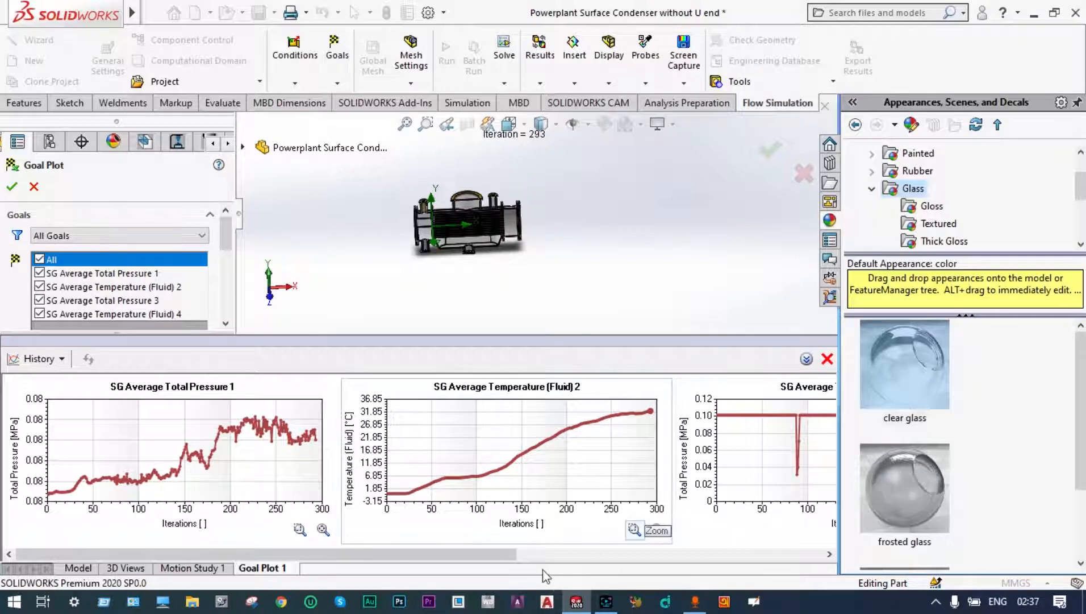
left_click_drag(515, 554, 751, 557)
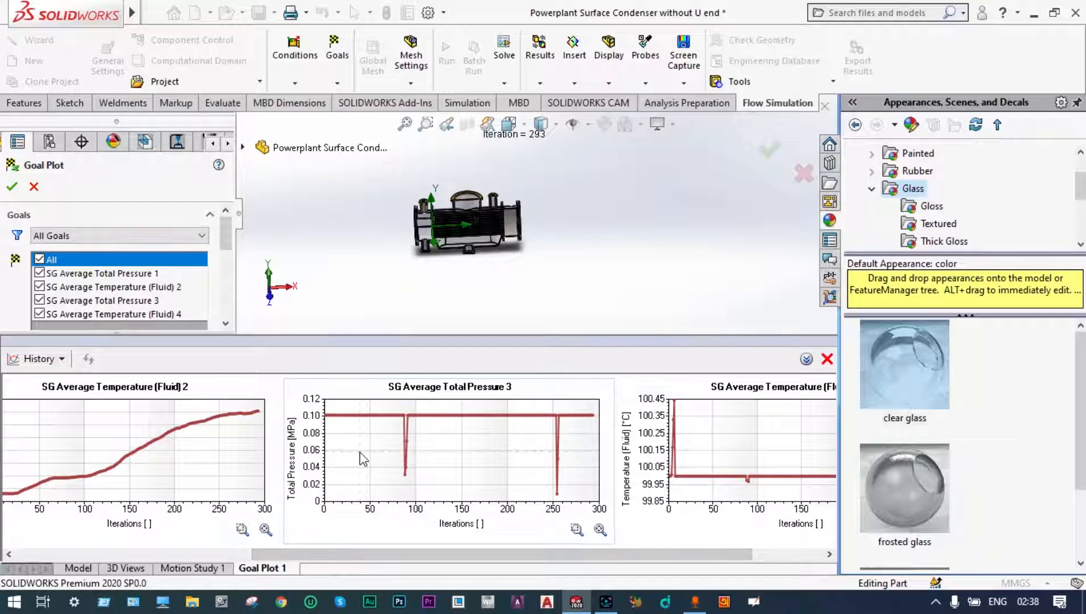
mouse_move(326, 419)
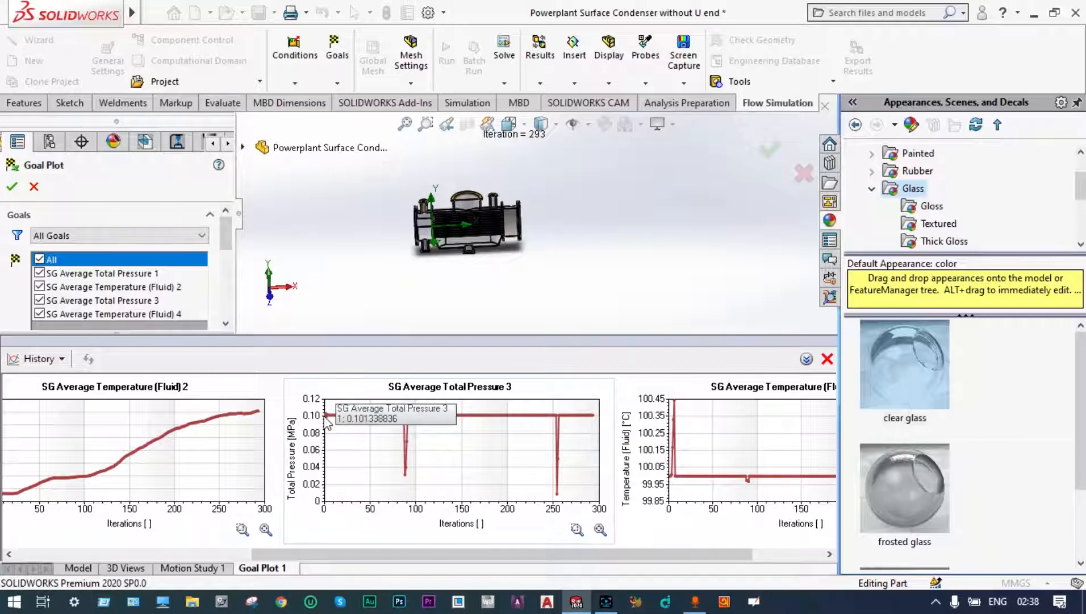
left_click_drag(617, 555, 682, 558)
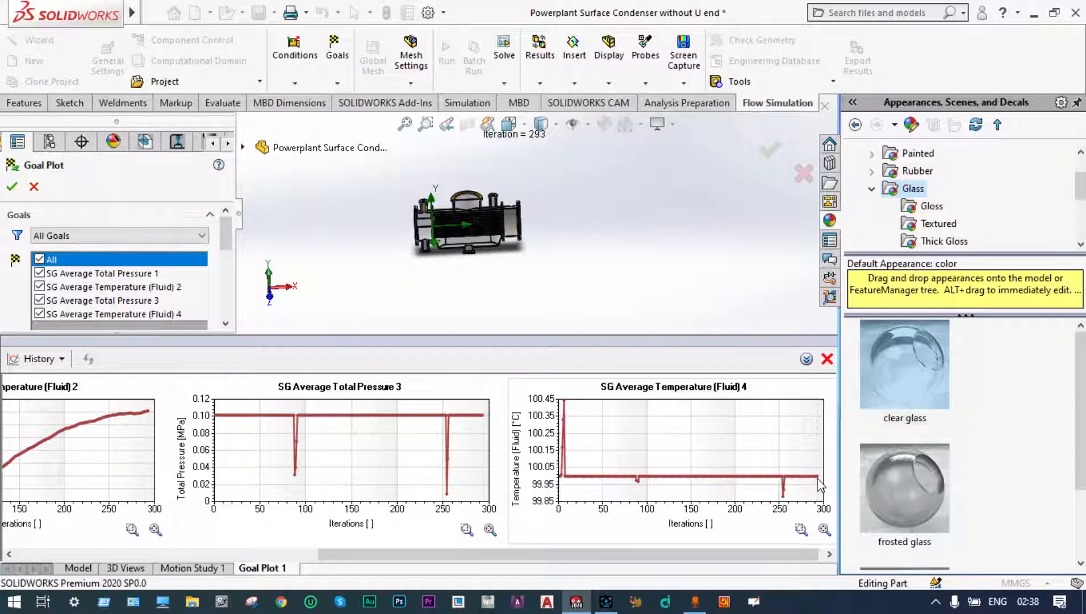
mouse_move(819, 484)
left_click(827, 359)
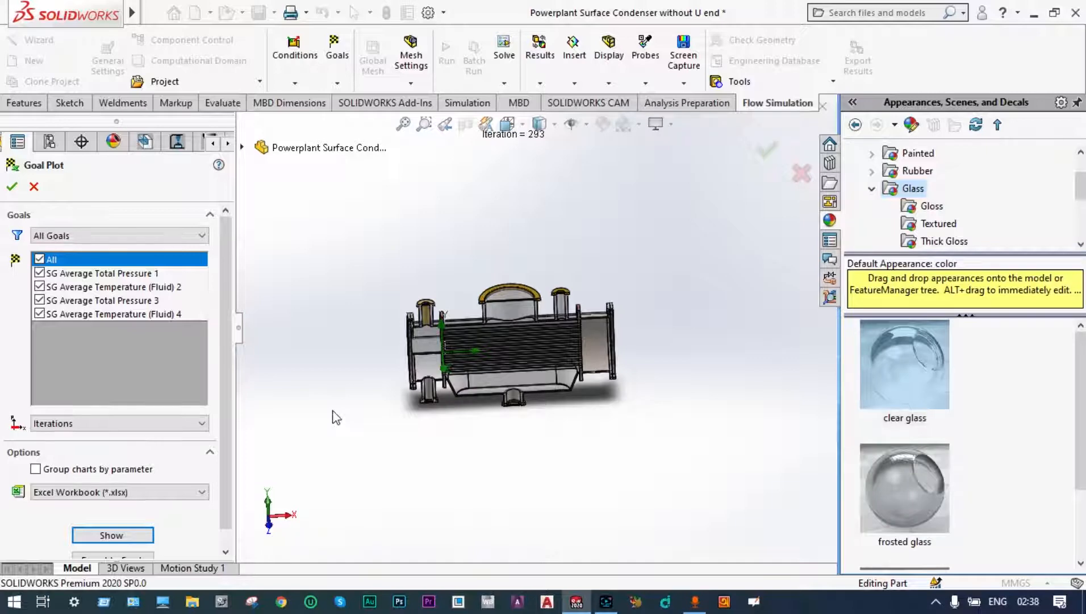
scroll(525, 326, "down", 2)
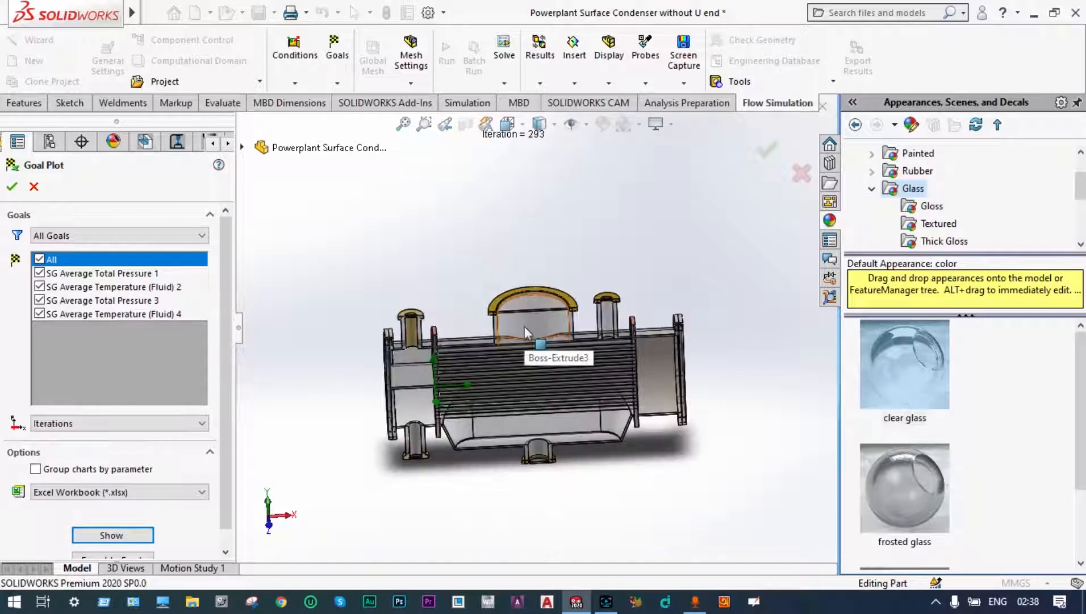